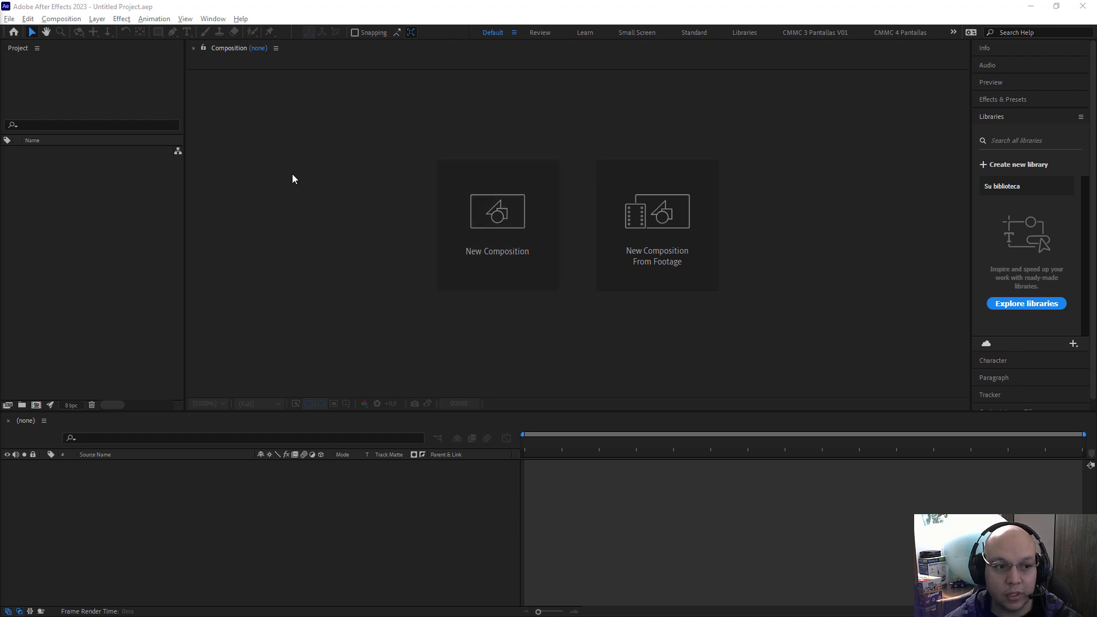
Start a new, empty After Effects project.
{"action": "left_click", "coordinate": [10, 19]}
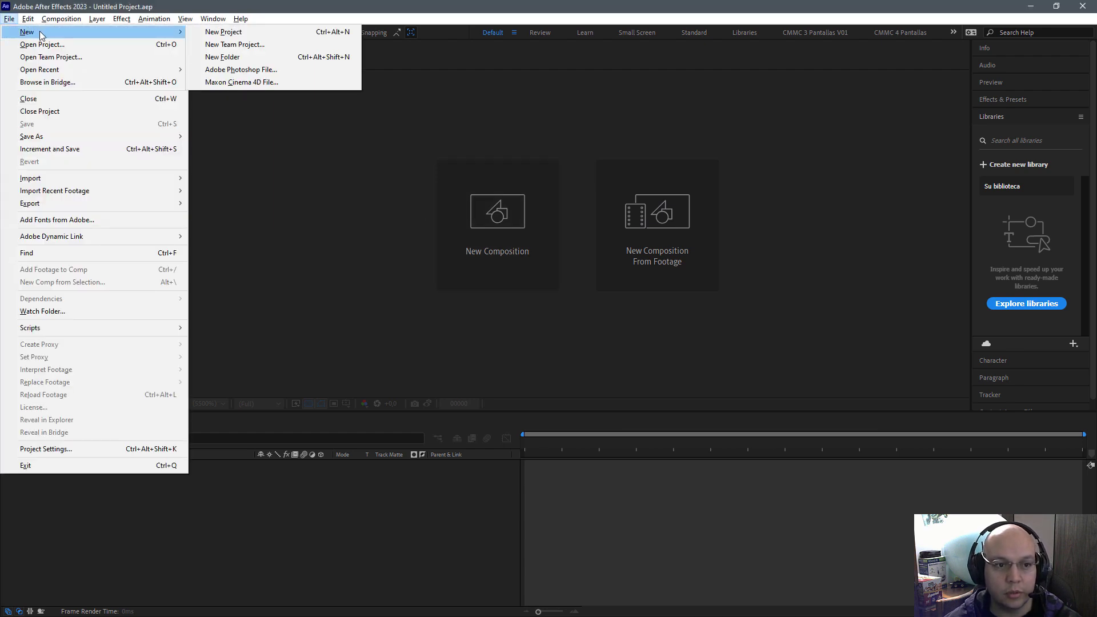
{"action": "mouse_move", "coordinate": [212, 19]}
{"action": "mouse_move", "coordinate": [9, 19]}
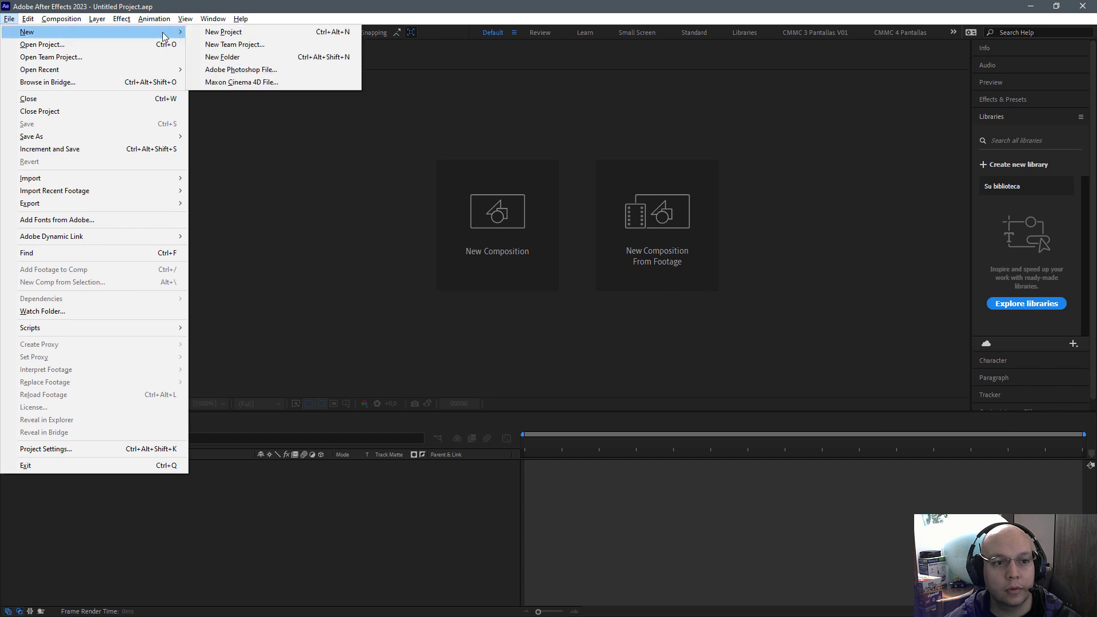
{"action": "left_click", "coordinate": [222, 33]}
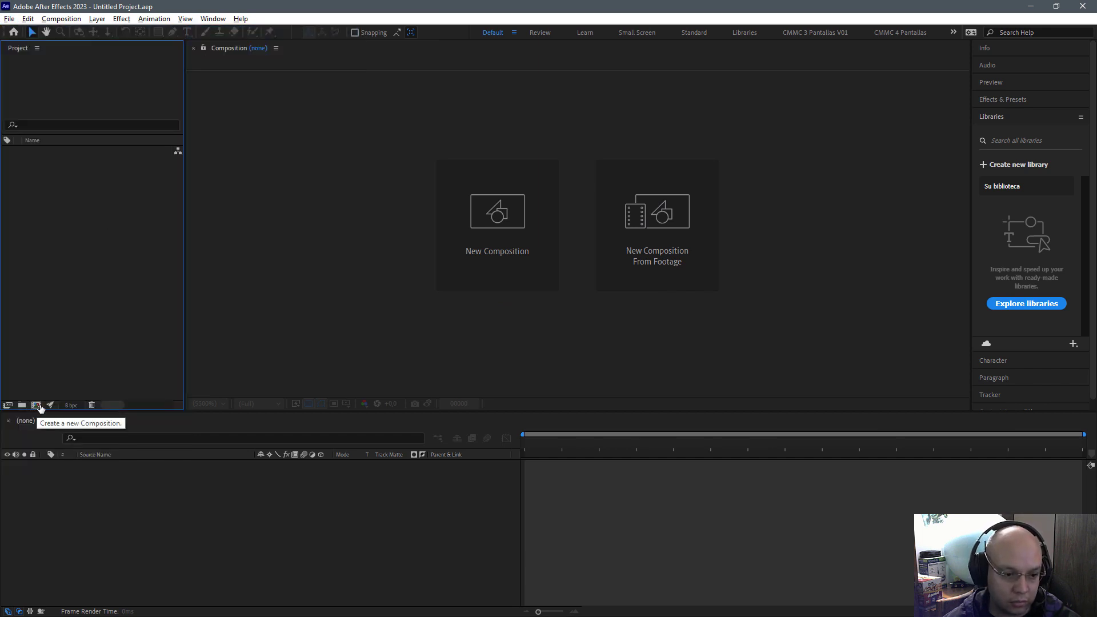
Create a new composition 1920 wide, 1080 high at 30 fps.
{"action": "left_click", "coordinate": [36, 405]}
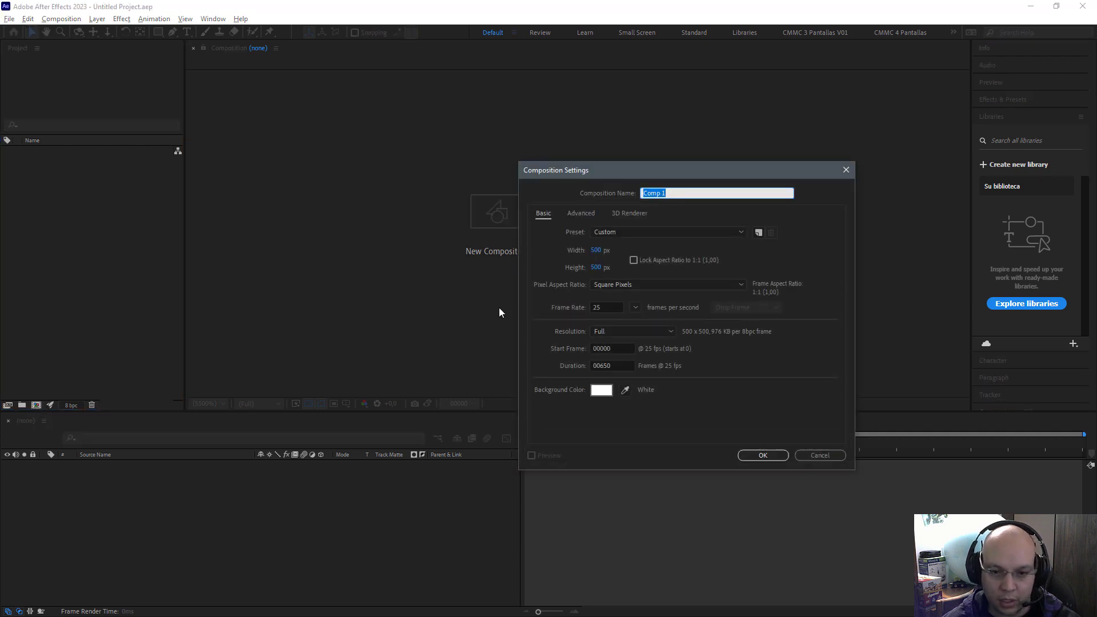
{"action": "left_click", "coordinate": [597, 251]}
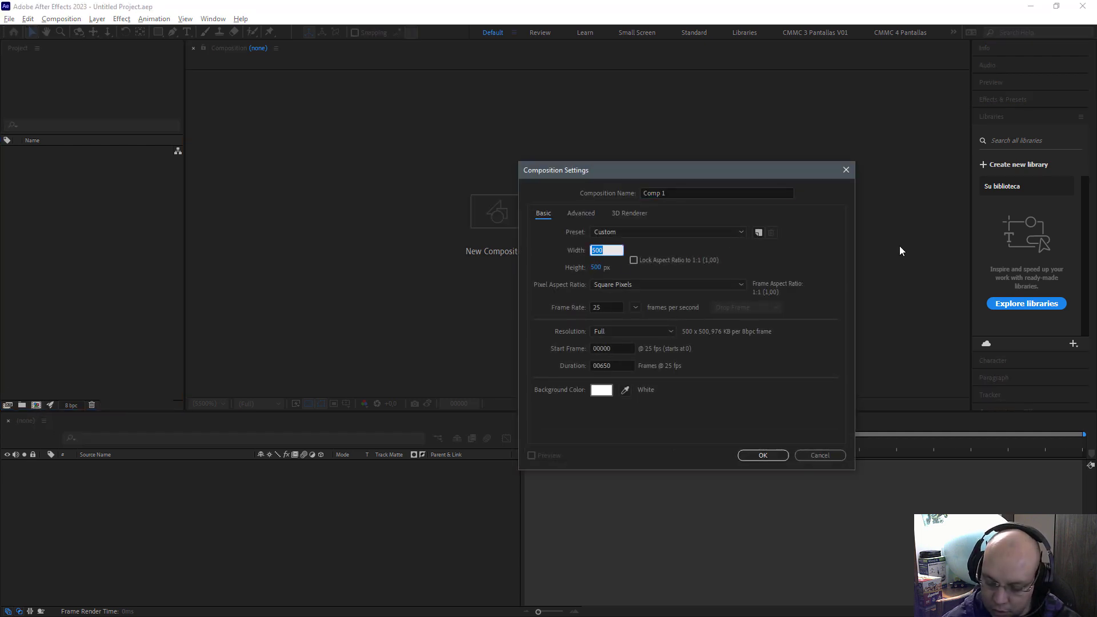
{"action": "type", "text": "41920"}
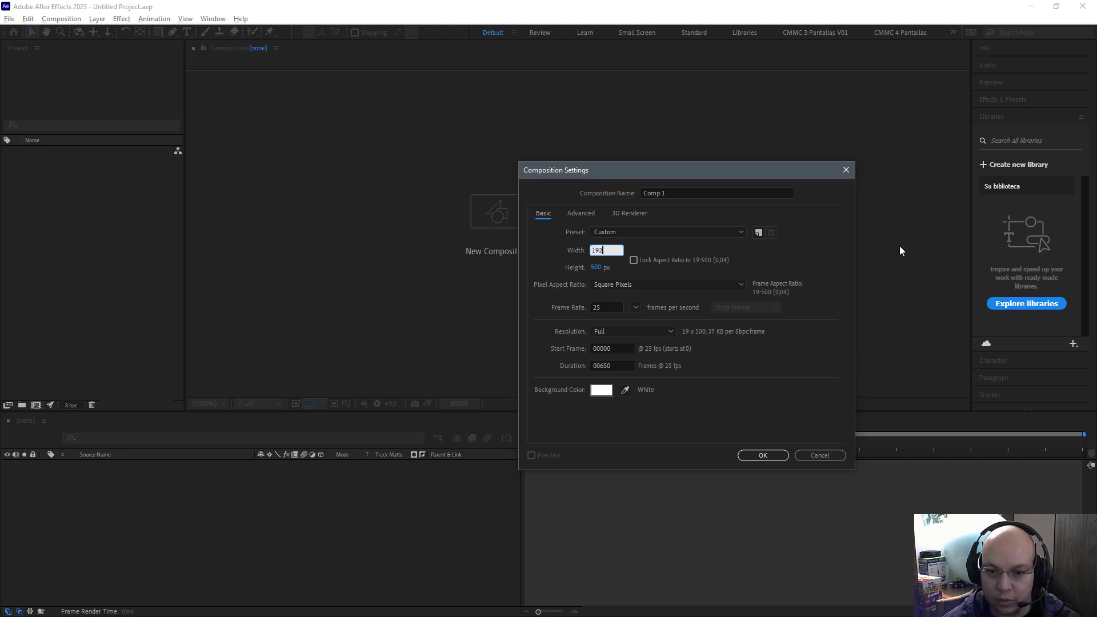
{"action": "key", "text": "Tab"}
{"action": "type", "text": "1080"}
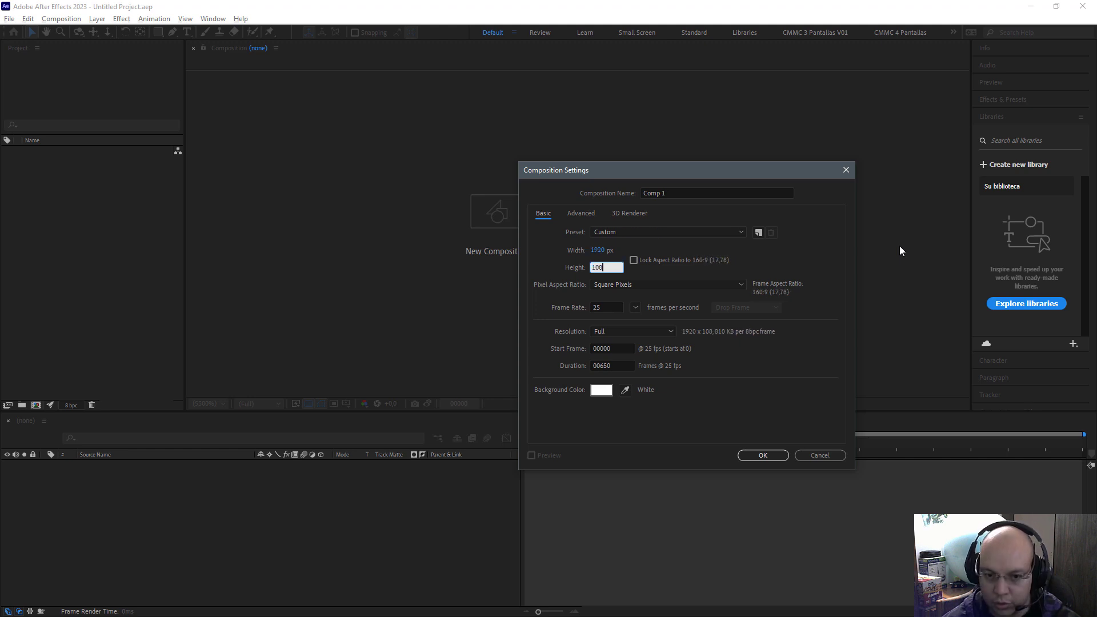
{"action": "key", "text": "Tab"}
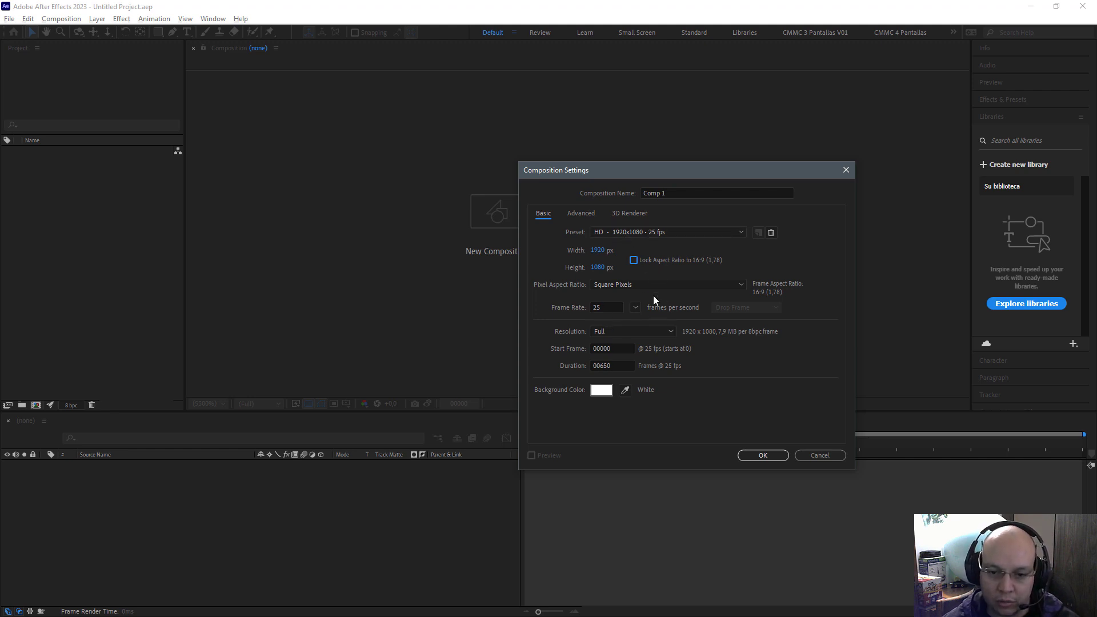
{"action": "left_click_drag", "start_coordinate": [606, 307], "coordinate": [545, 309]}
{"action": "type", "text": "30"}
{"action": "key", "text": "Tab"}
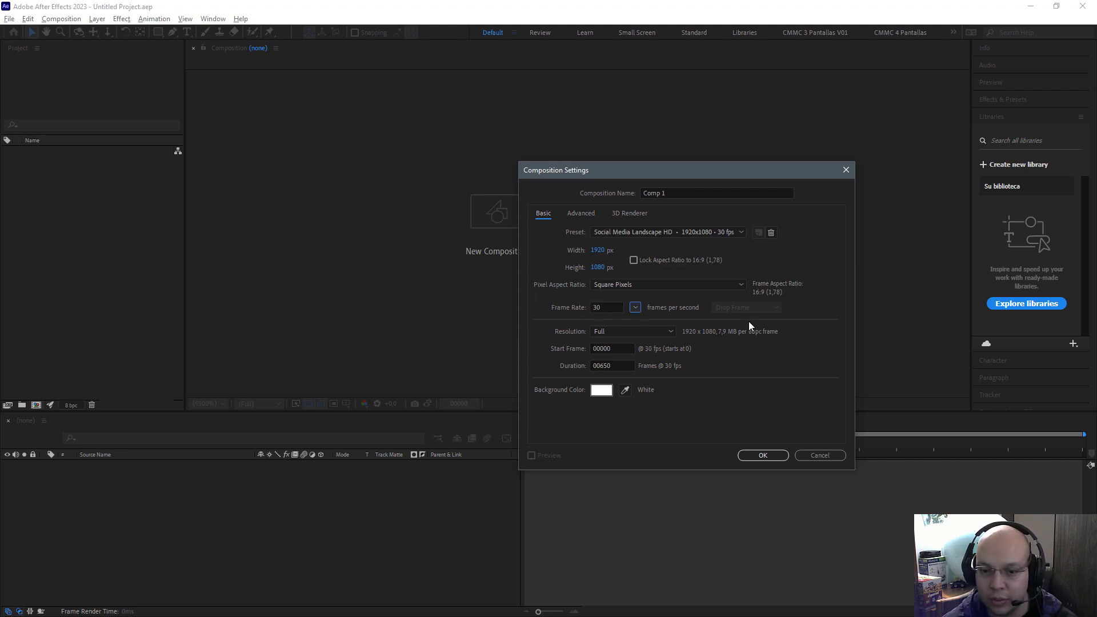
{"action": "left_click", "coordinate": [763, 455]}
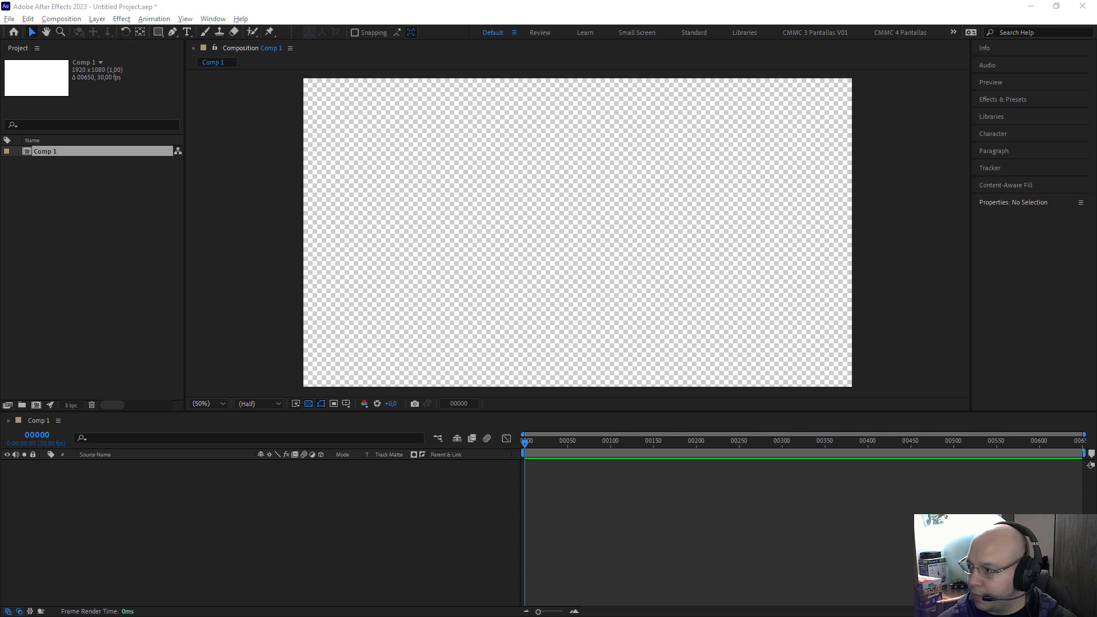
Import ConcursoHP-01.jpg, InsectoenLayer-14.jpg, Nave Espacial_01.jpg and poolballs_CMMC.jpg from the Material folder.
{"action": "key", "text": "alt+Tab"}
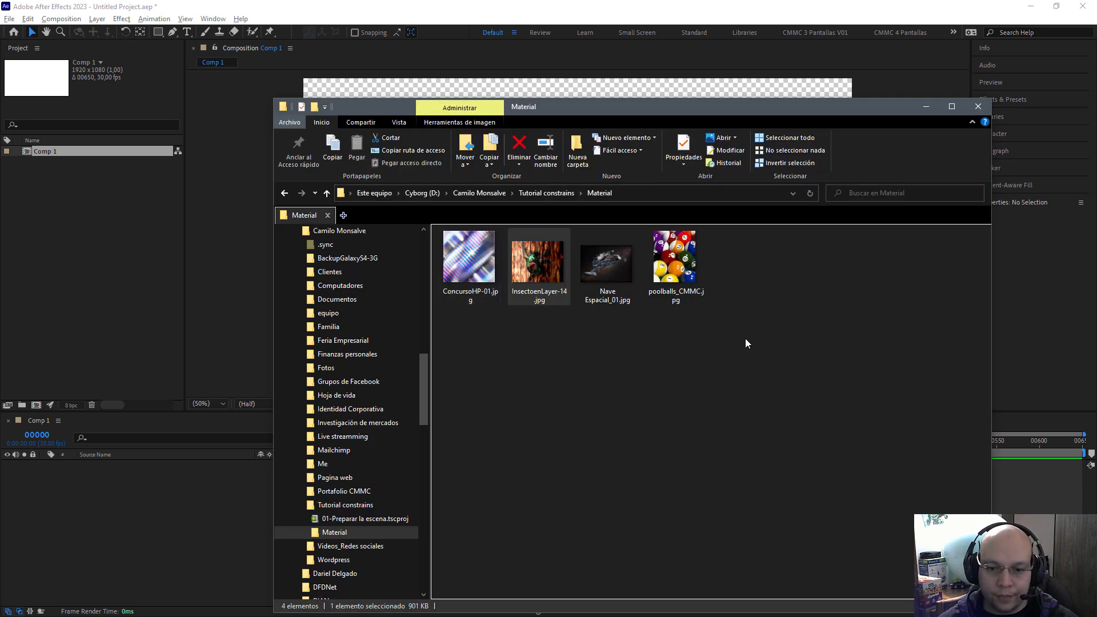
{"action": "left_click_drag", "start_coordinate": [746, 331], "coordinate": [480, 263]}
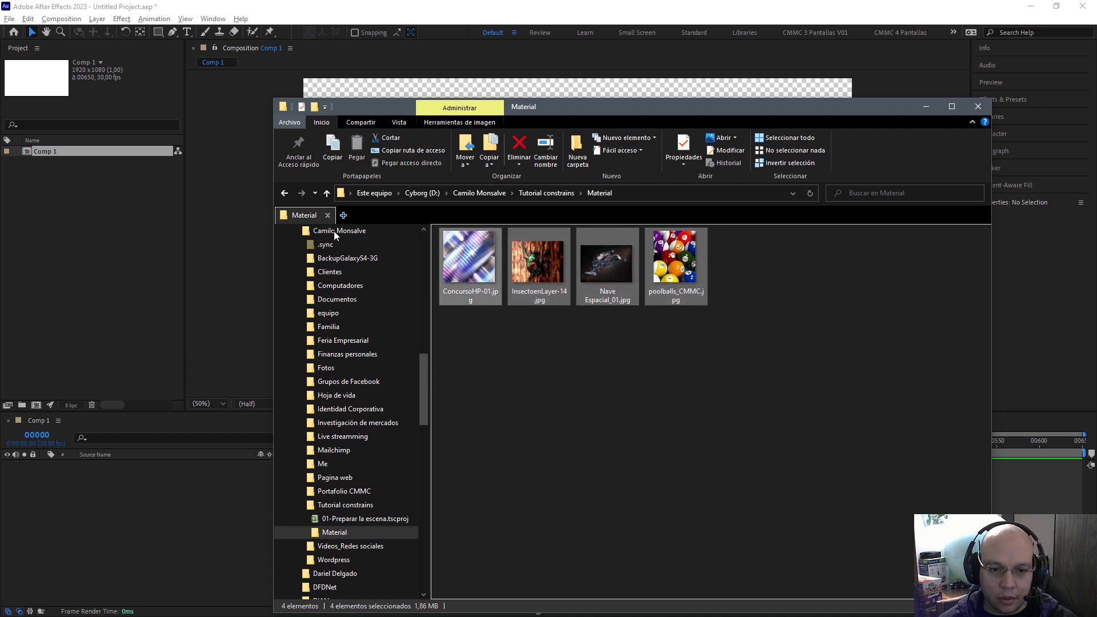
{"action": "left_click_drag", "start_coordinate": [334, 231], "coordinate": [112, 246]}
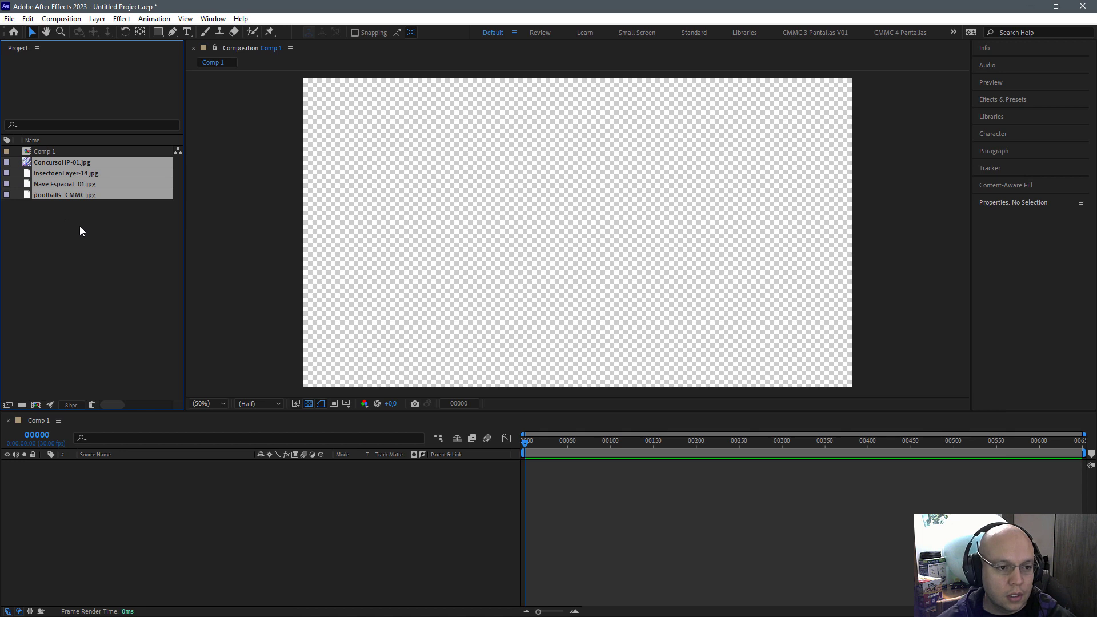
Add the four imported images to Comp 1 as layers, then choose the Rectangle tool.
{"action": "left_click", "coordinate": [60, 219]}
{"action": "left_click", "coordinate": [59, 166]}
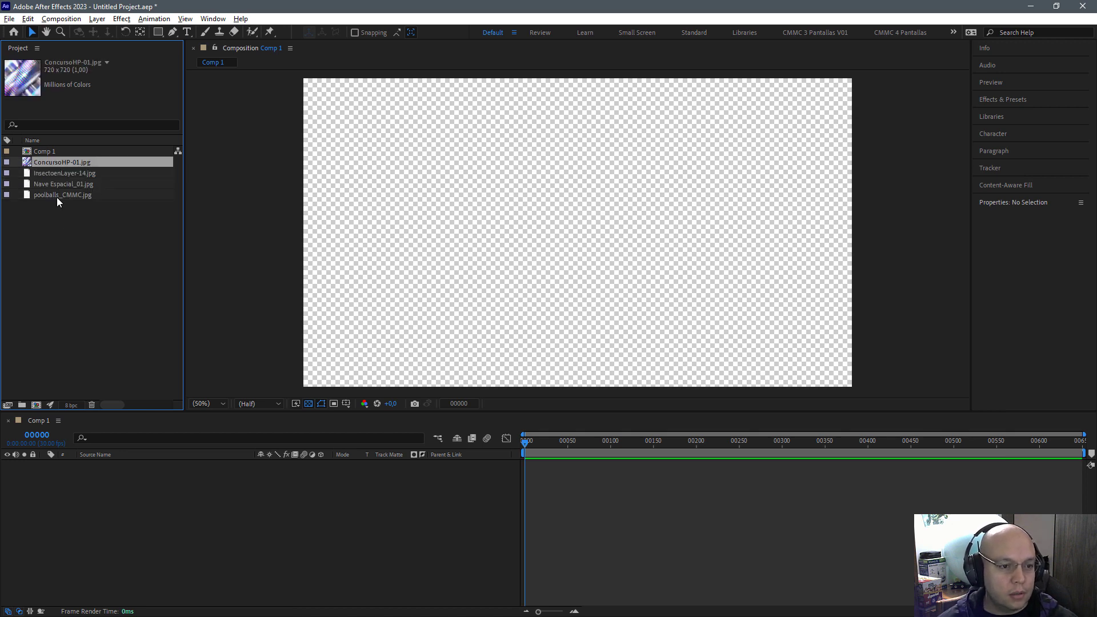
{"action": "left_click", "coordinate": [56, 195], "text": "shift"}
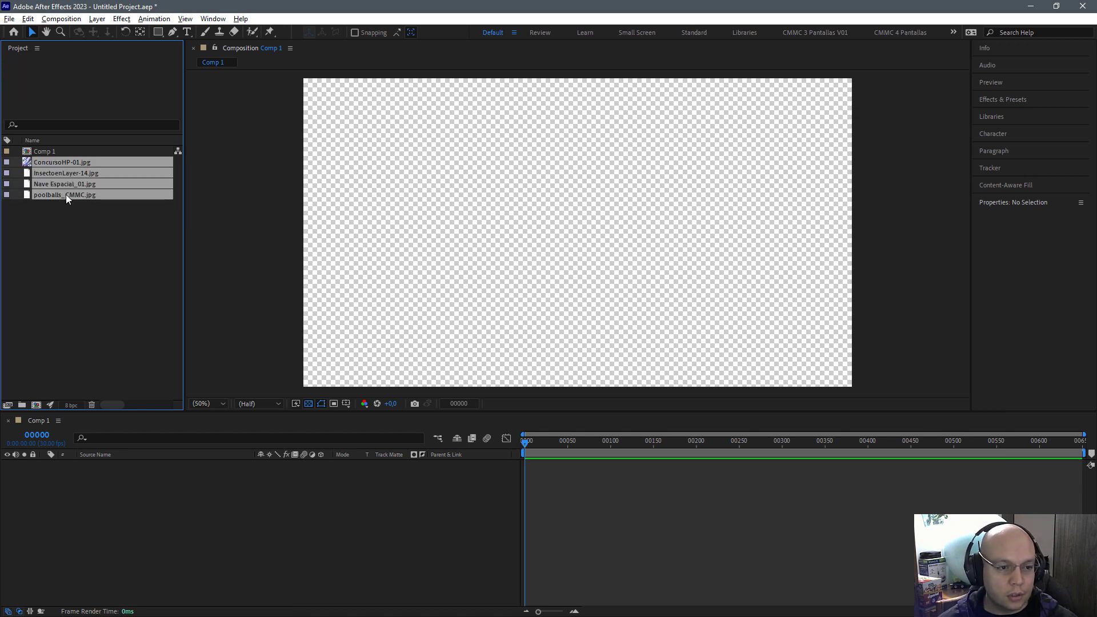
{"action": "left_click_drag", "start_coordinate": [66, 195], "coordinate": [78, 483]}
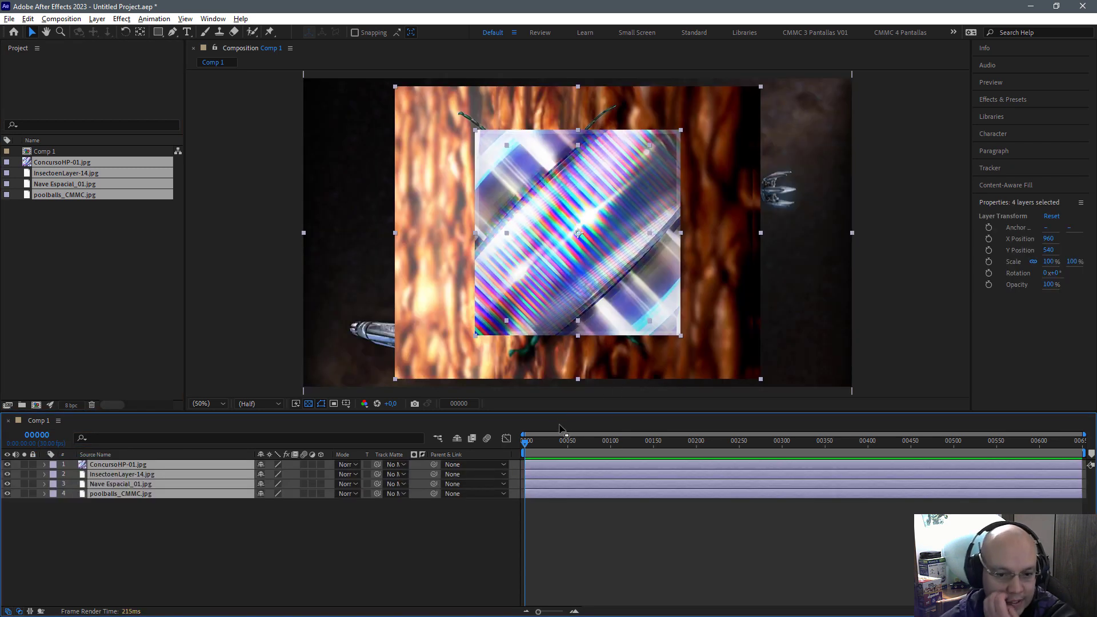
{"action": "left_click", "coordinate": [631, 544]}
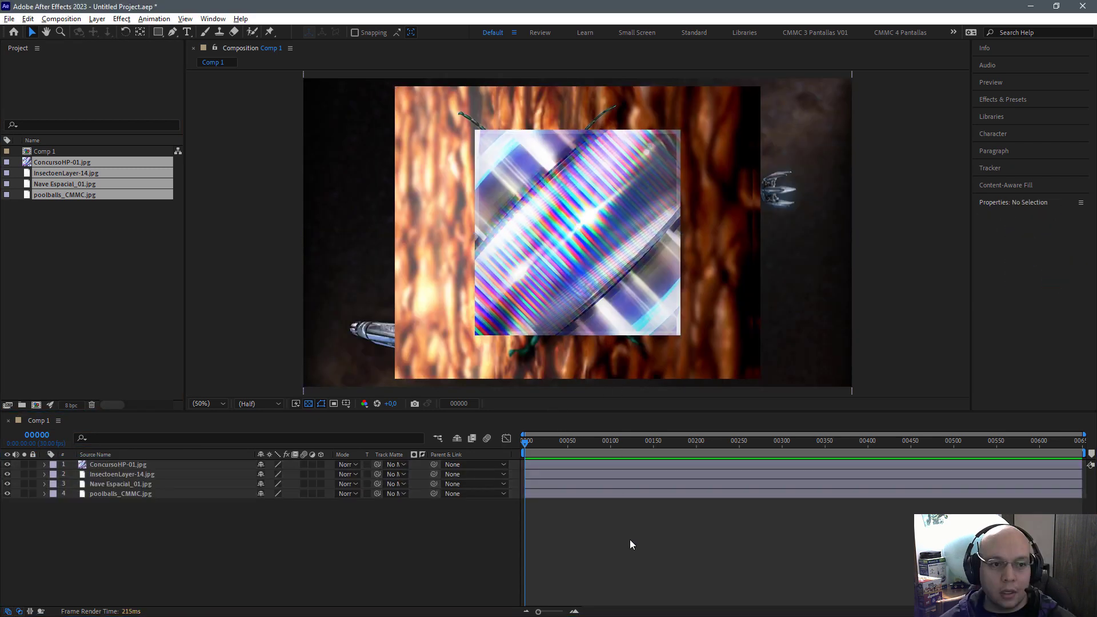
{"action": "left_click", "coordinate": [158, 32]}
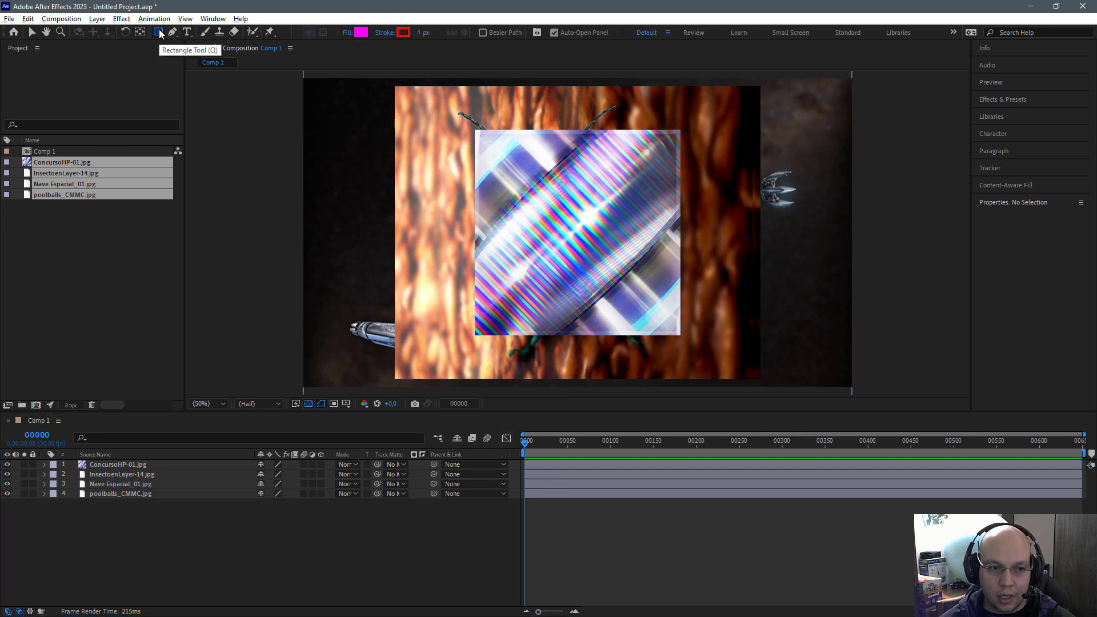
Set the stroke for new shapes to None.
{"action": "left_click", "coordinate": [386, 32]}
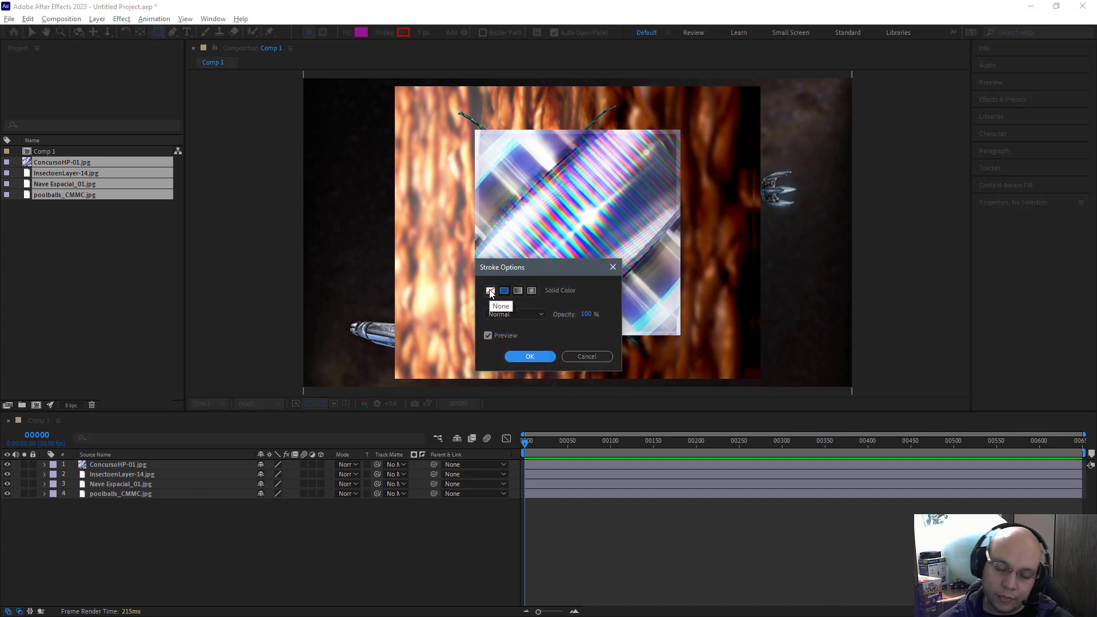
{"action": "left_click", "coordinate": [490, 290]}
{"action": "left_click", "coordinate": [531, 356]}
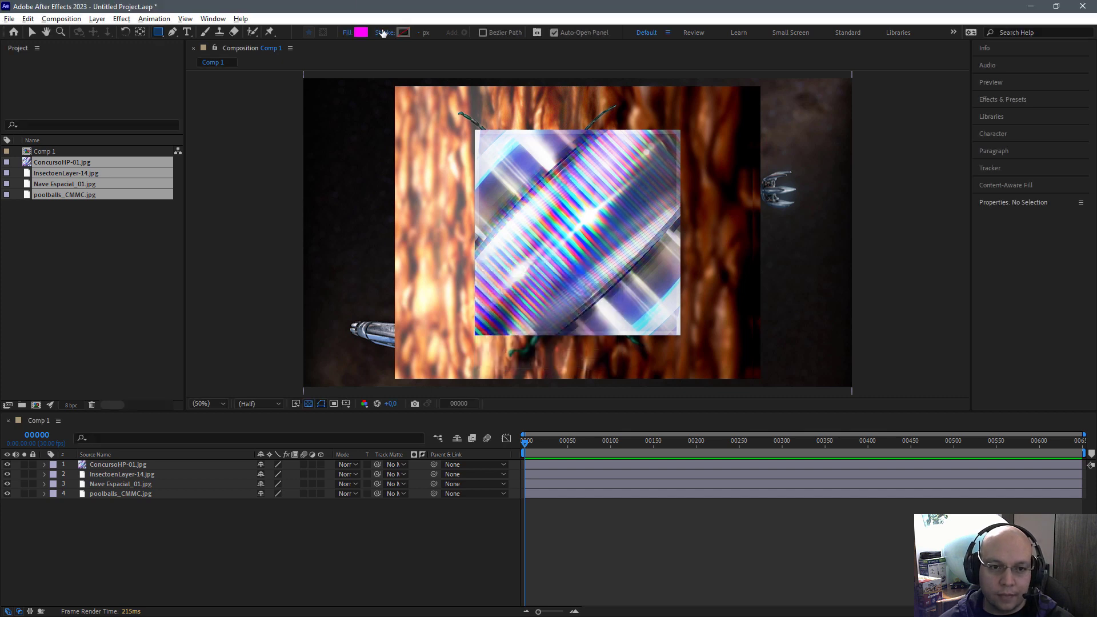
Set the shape fill to blue 009CFF and start a new shape layer on the canvas.
{"action": "left_click", "coordinate": [361, 32]}
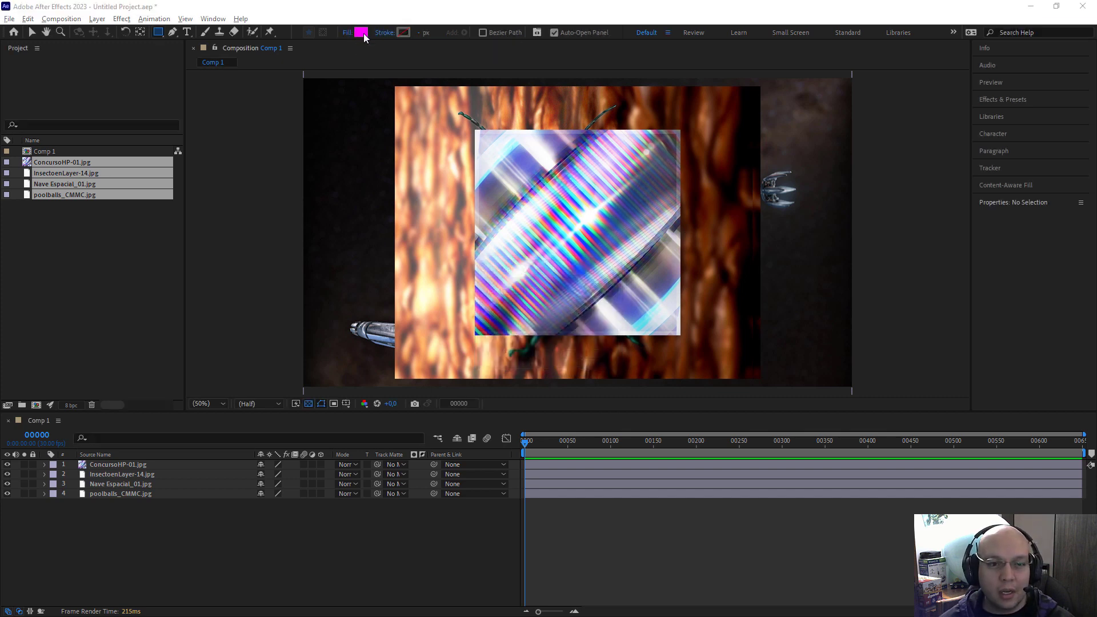
{"action": "left_click", "coordinate": [411, 369]}
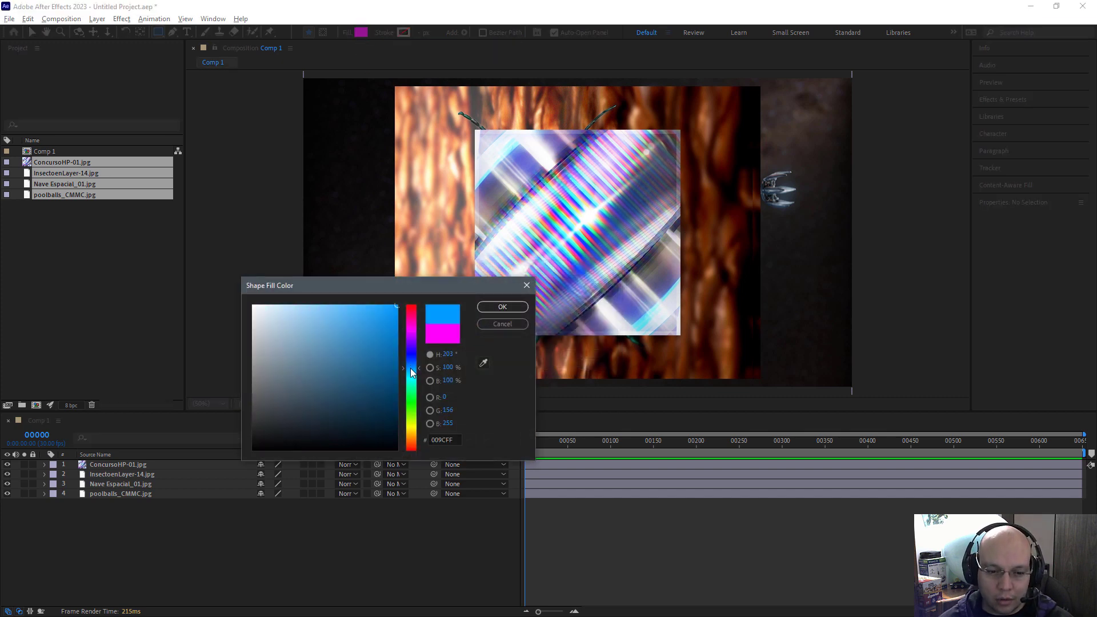
{"action": "left_click", "coordinate": [498, 309]}
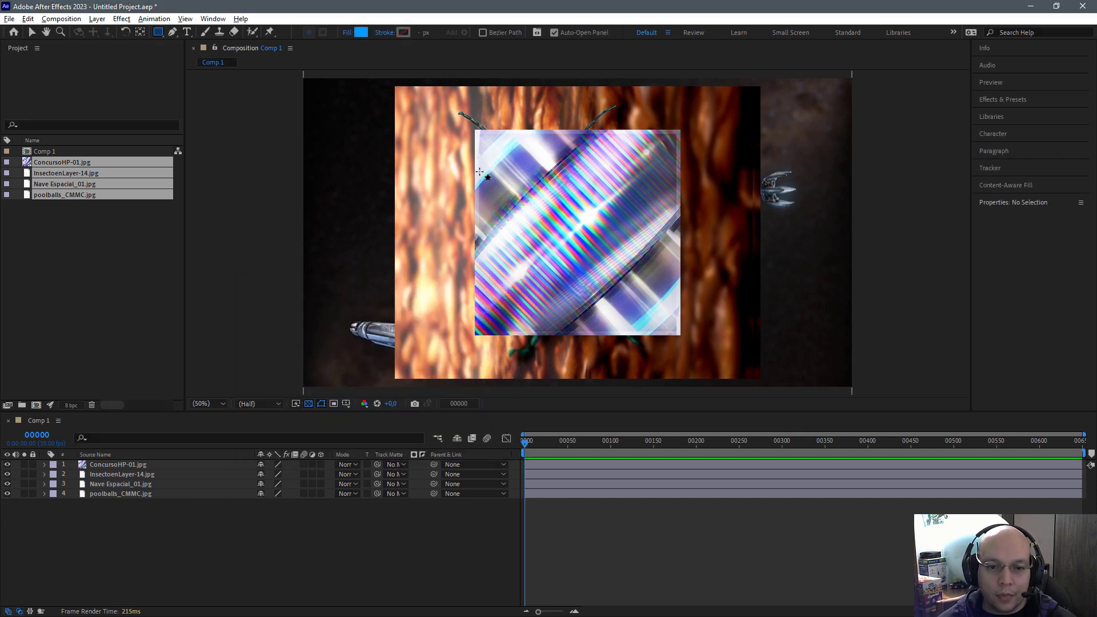
{"action": "left_click", "coordinate": [464, 189]}
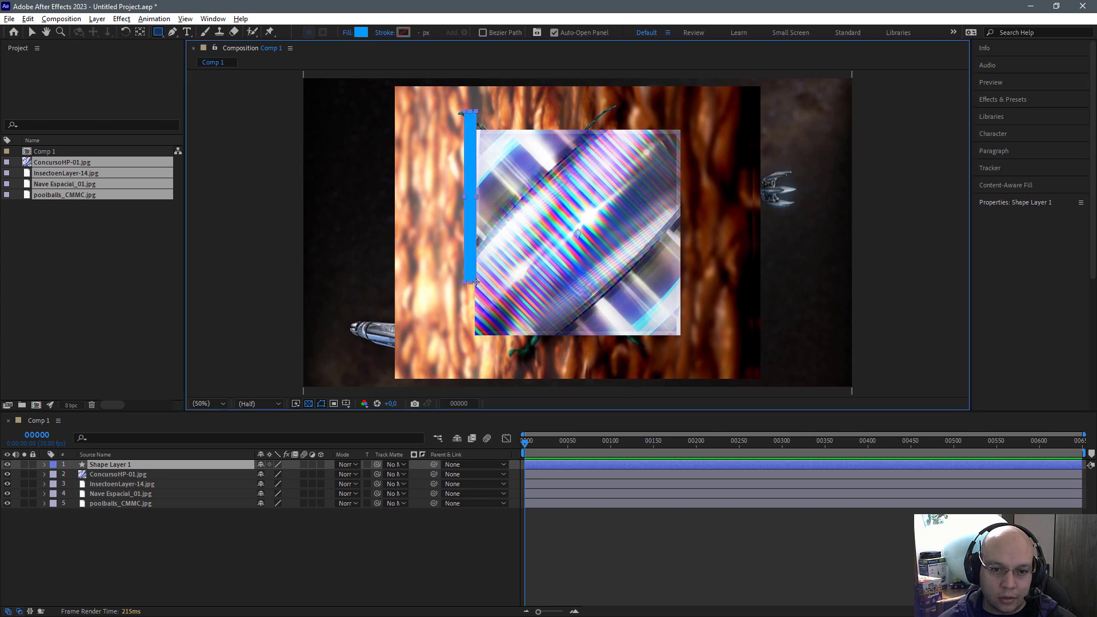
Draw a tall thin blue rectangle and move it up to span the frame.
{"action": "left_click_drag", "start_coordinate": [464, 189], "coordinate": [468, 454]}
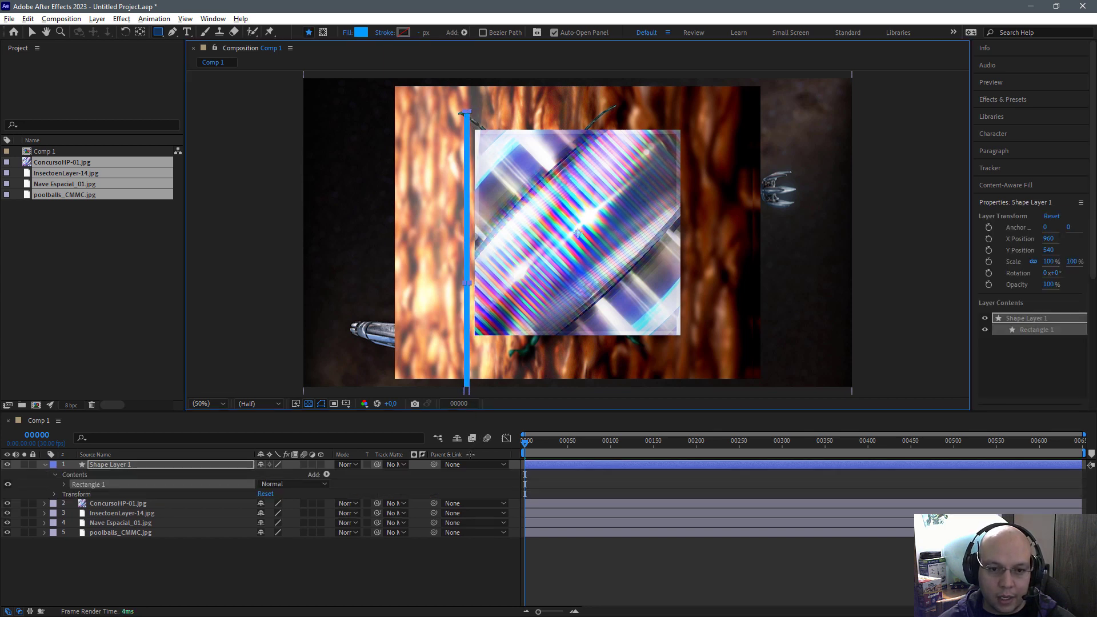
{"action": "left_click_drag", "start_coordinate": [472, 394], "coordinate": [469, 394]}
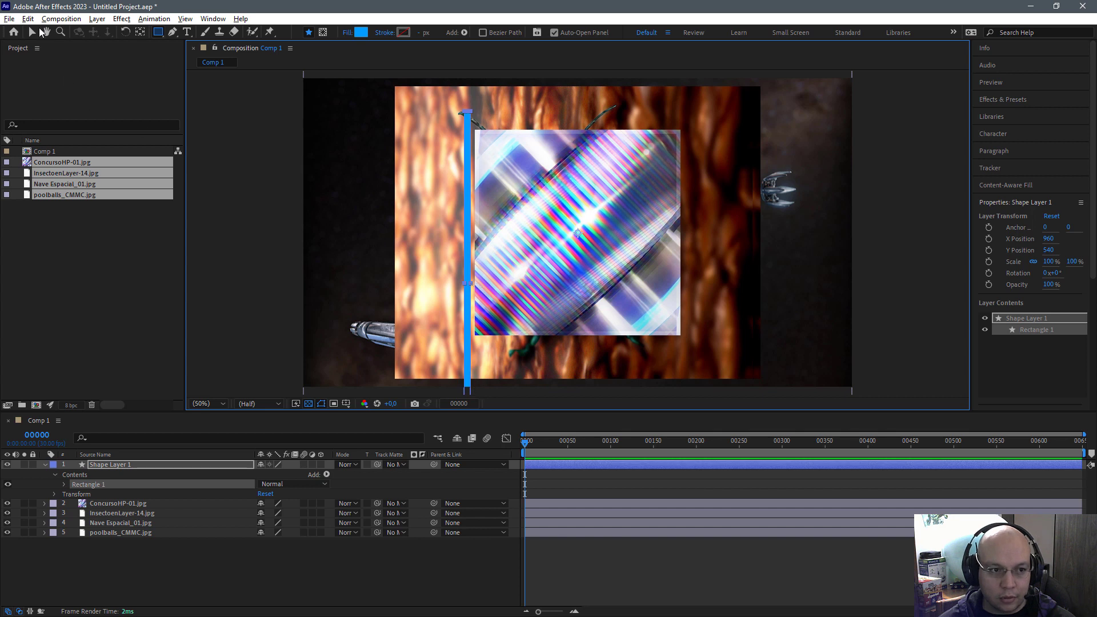
{"action": "left_click", "coordinate": [37, 32]}
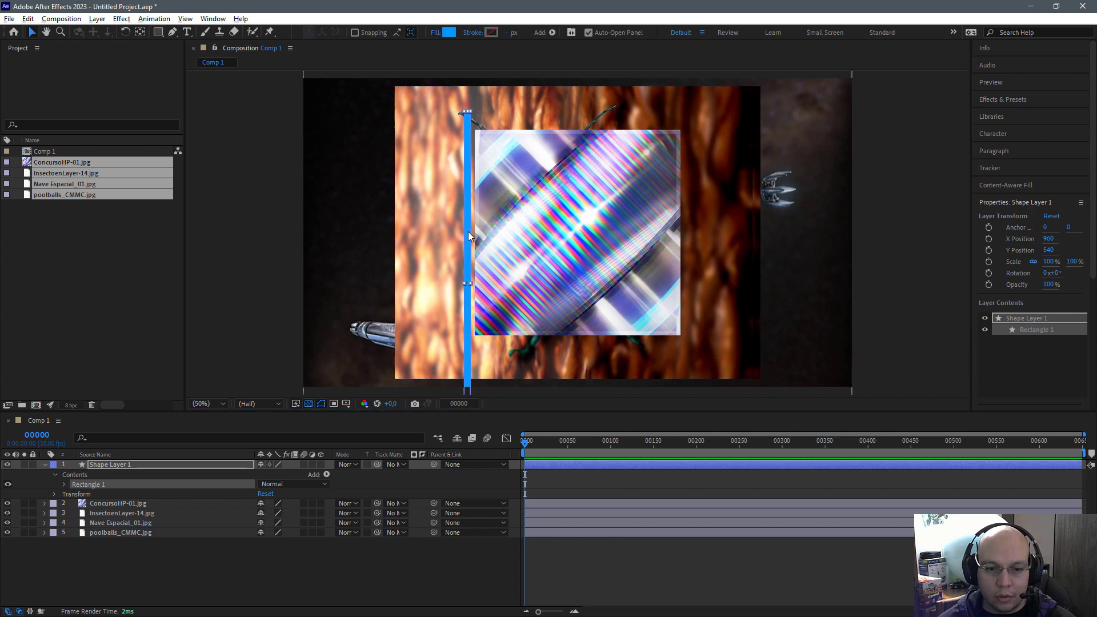
{"action": "left_click_drag", "start_coordinate": [468, 236], "coordinate": [465, 178]}
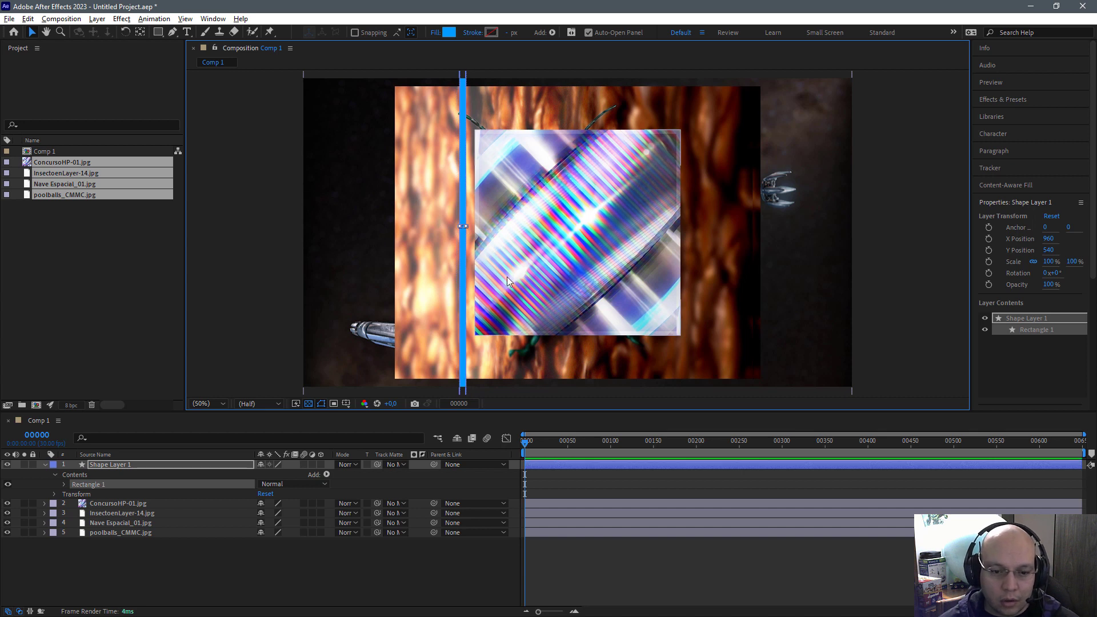
Rotate Shape Layer 1 to about -17° and reposition it to 1004, 434.
{"action": "left_click", "coordinate": [125, 465]}
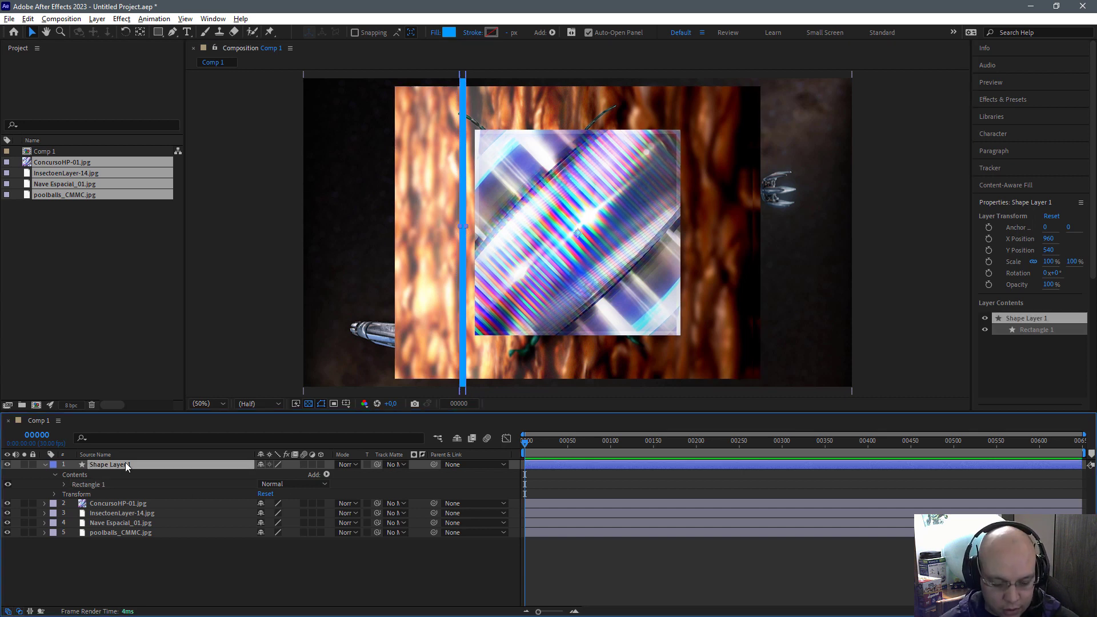
{"action": "key", "text": "r"}
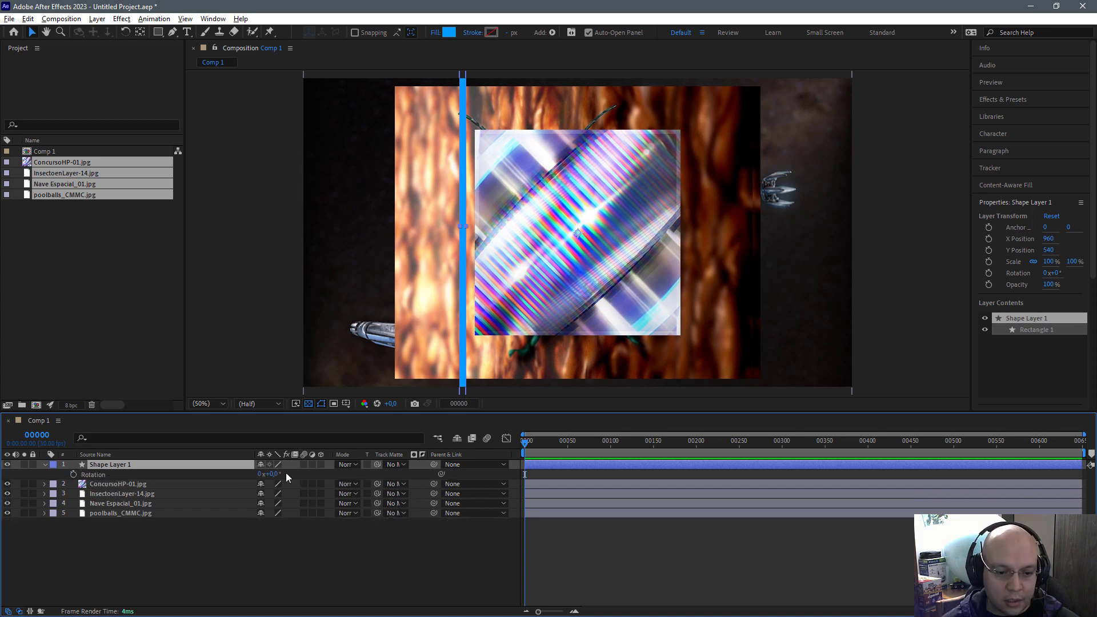
{"action": "left_click_drag", "start_coordinate": [279, 474], "coordinate": [269, 475]}
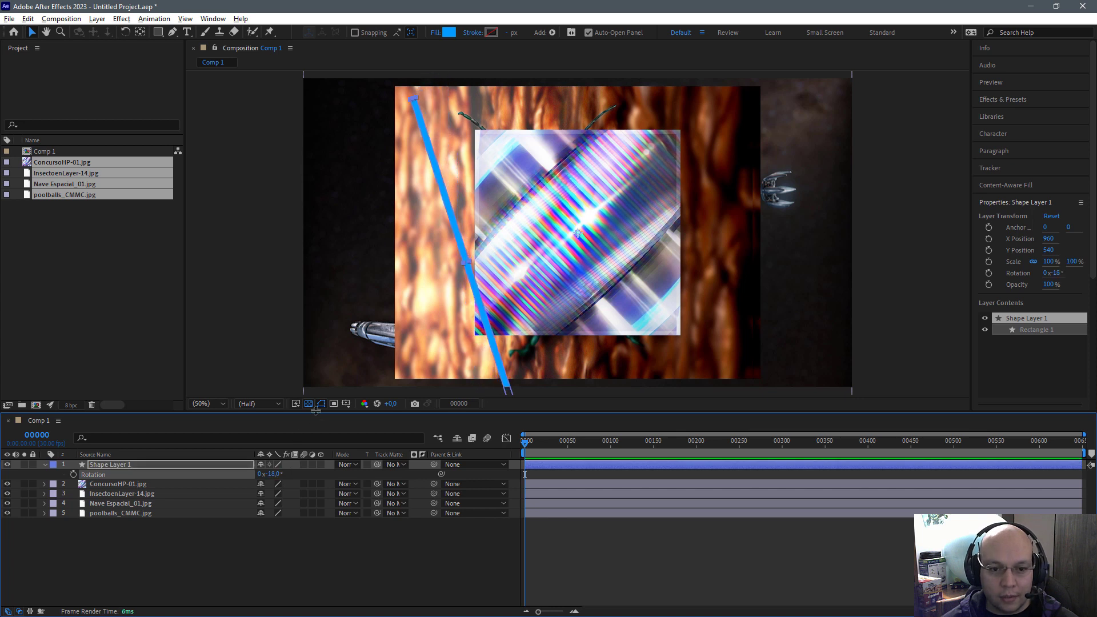
{"action": "mouse_move", "coordinate": [478, 298]}
{"action": "left_mouse_down"}
{"action": "mouse_move", "coordinate": [491, 267]}
{"action": "mouse_move", "coordinate": [479, 262]}
{"action": "left_mouse_up"}
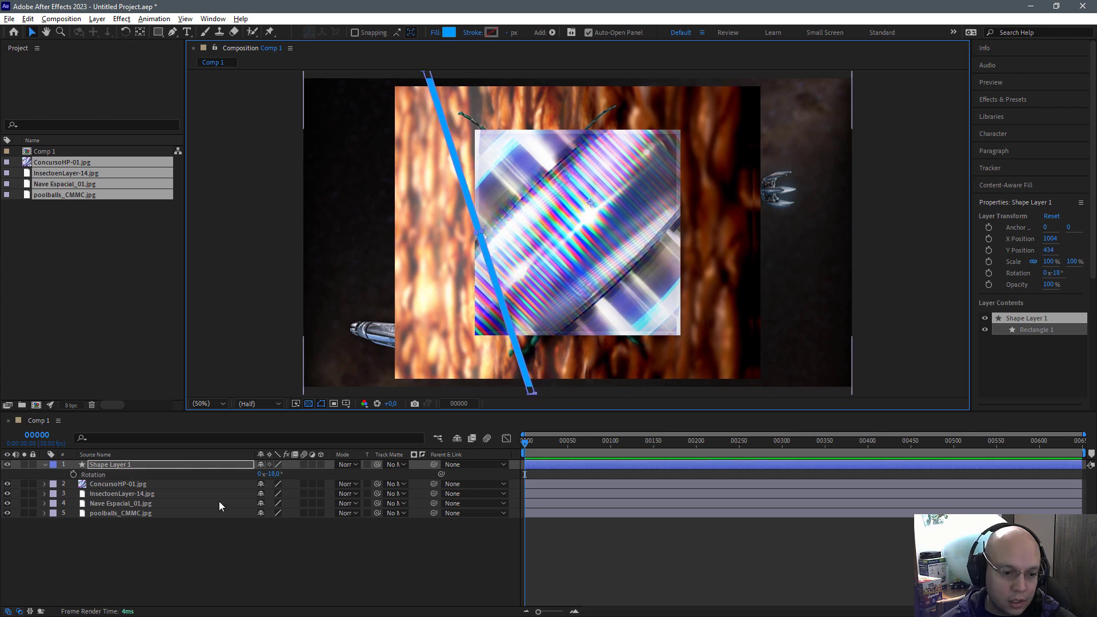
{"action": "left_click_drag", "start_coordinate": [273, 475], "coordinate": [278, 475]}
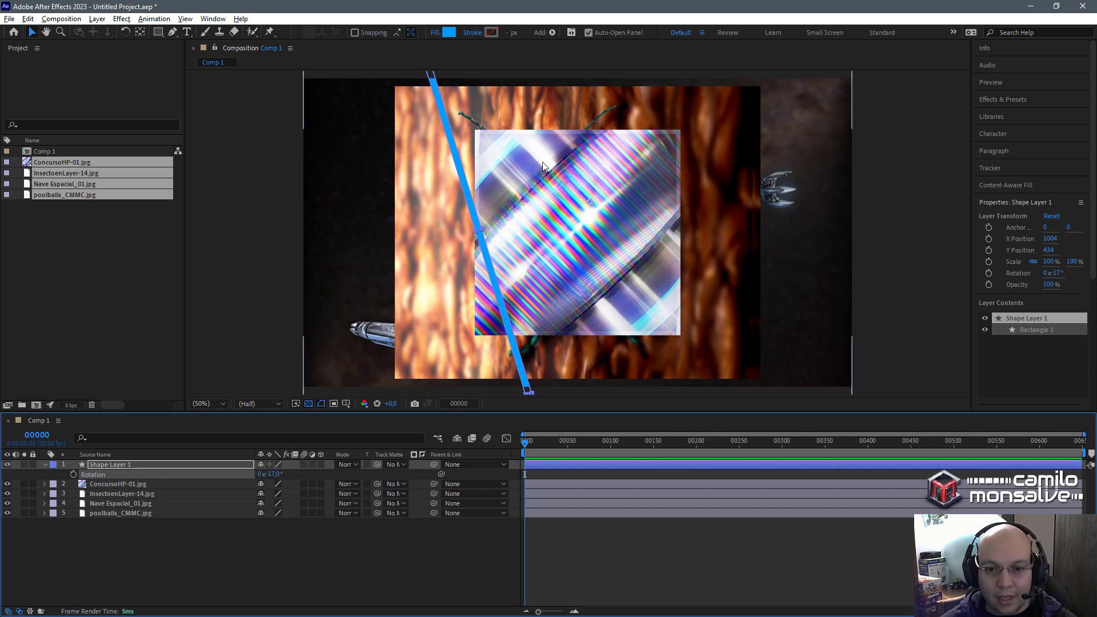
Move Shape Layer 1's anchor point onto the bar (-405.4, -21.5) and show Title/Action Safe guides.
{"action": "key", "text": "y"}
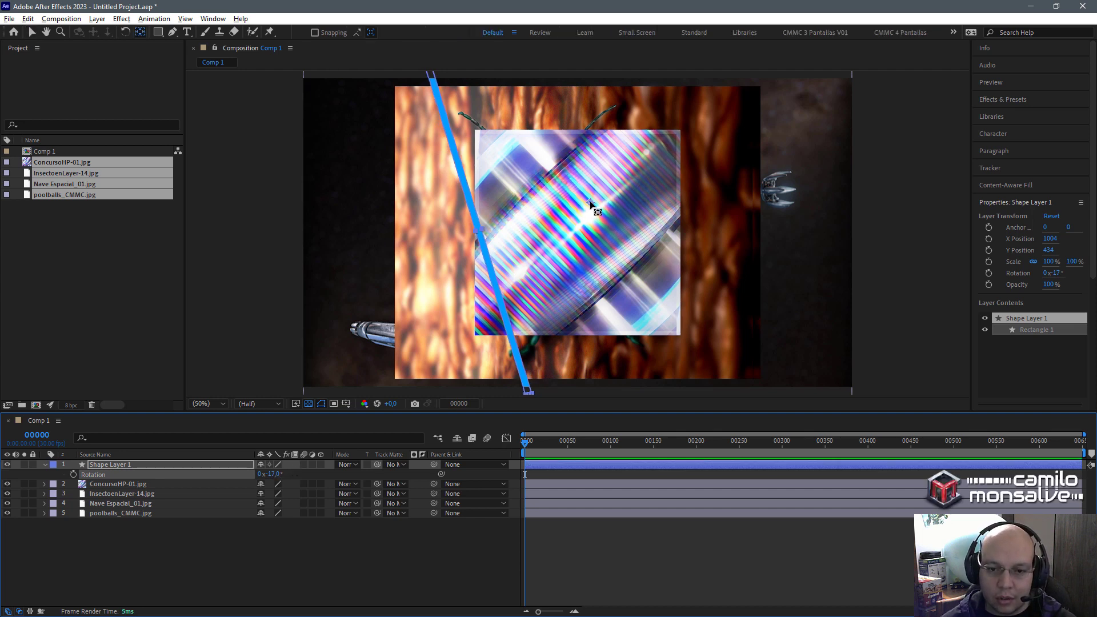
{"action": "left_click_drag", "start_coordinate": [590, 203], "coordinate": [478, 231]}
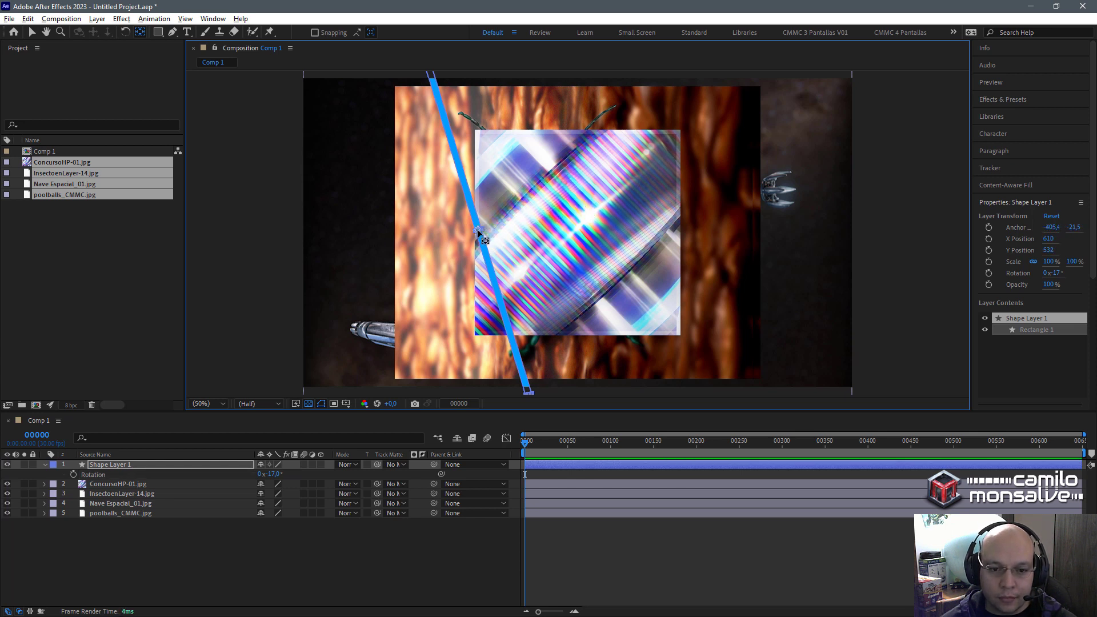
{"action": "left_click", "coordinate": [346, 403]}
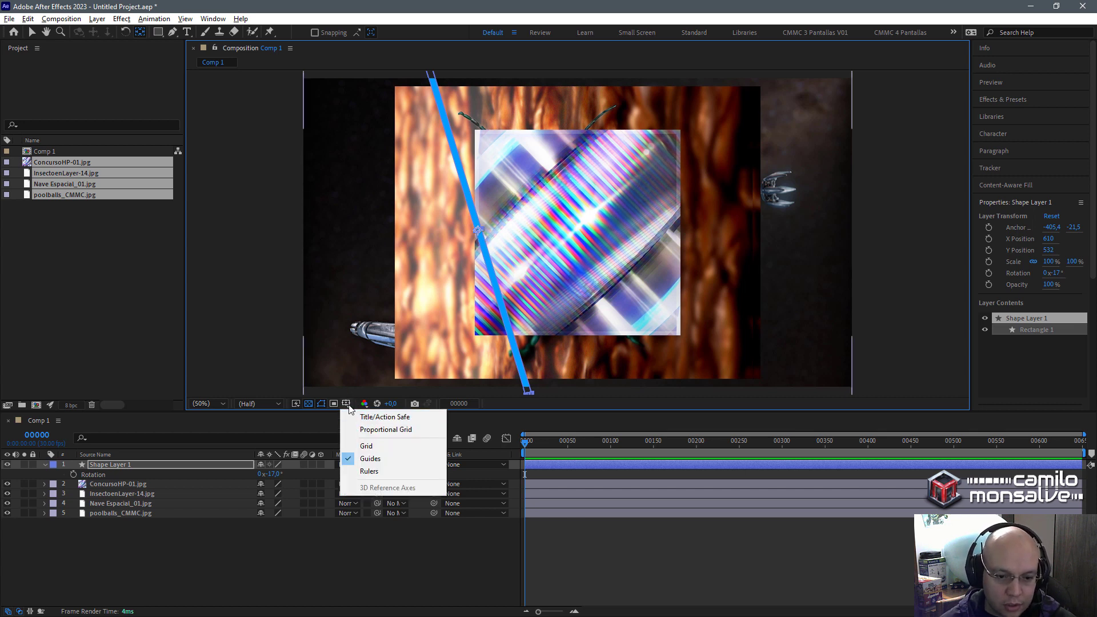
{"action": "left_click", "coordinate": [373, 420]}
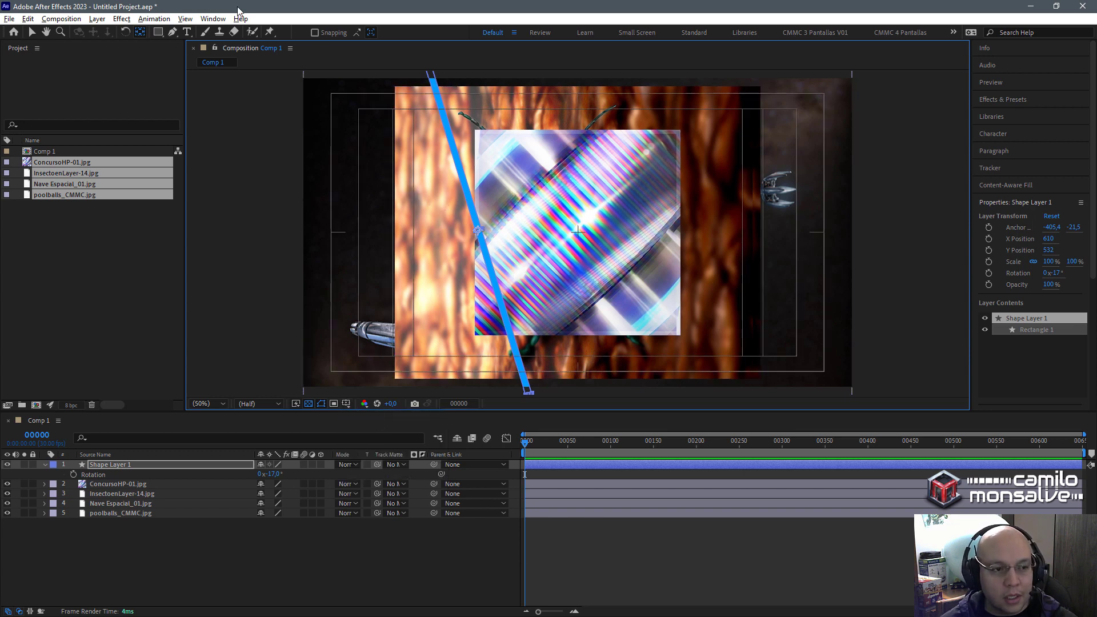
{"action": "left_click", "coordinate": [33, 32]}
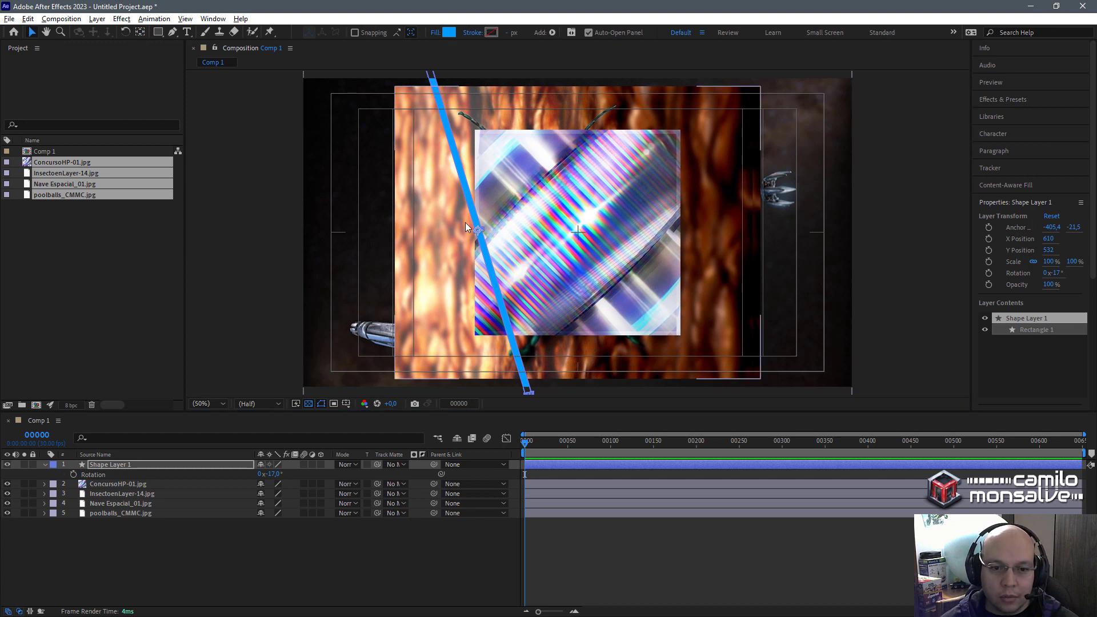
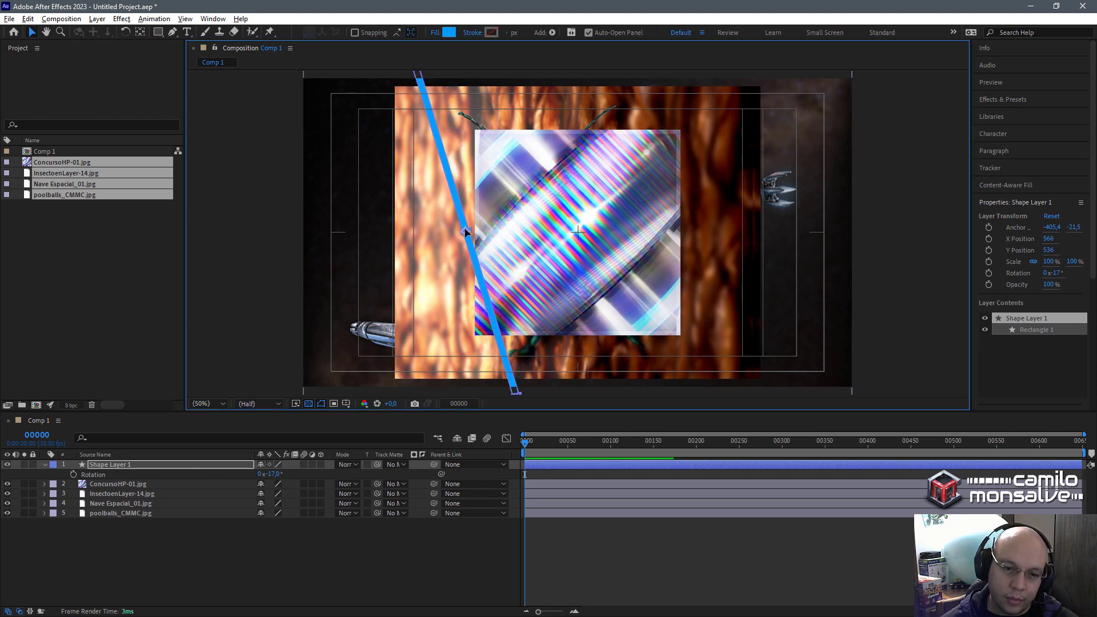
Turn on the proportional grid and nudge the blue divider to 602, 540.
{"action": "left_click", "coordinate": [346, 403]}
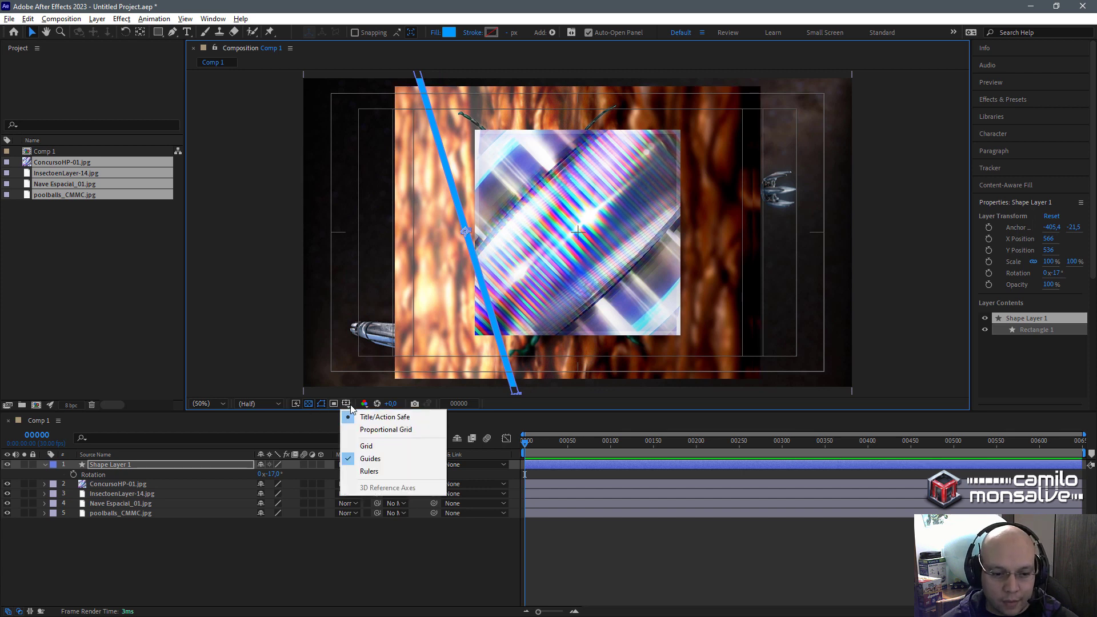
{"action": "left_click", "coordinate": [379, 431]}
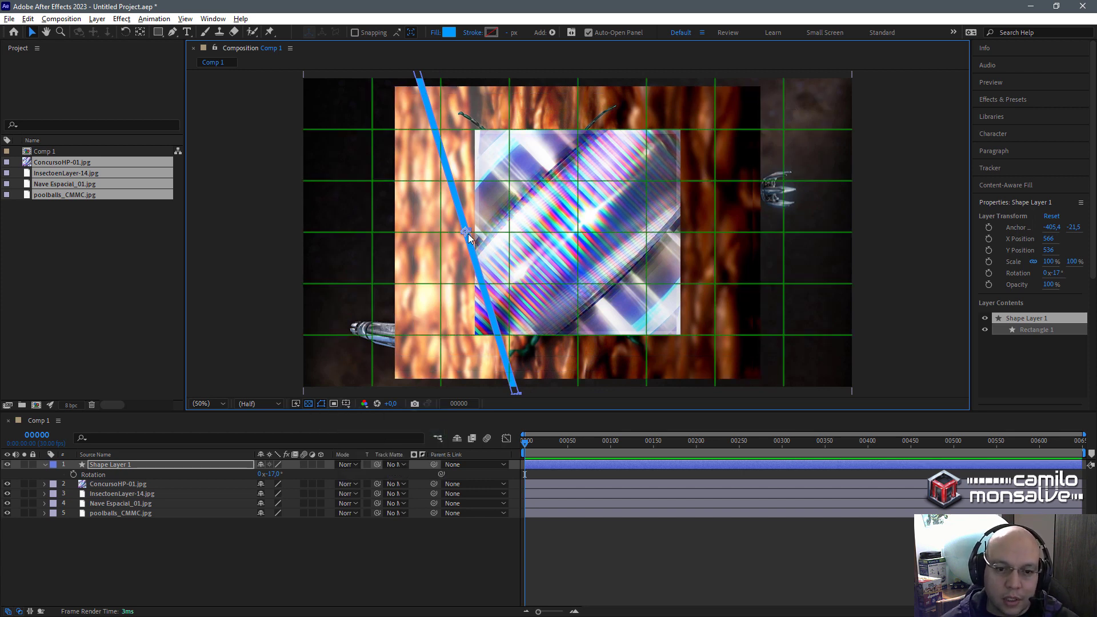
{"action": "left_click", "coordinate": [346, 404]}
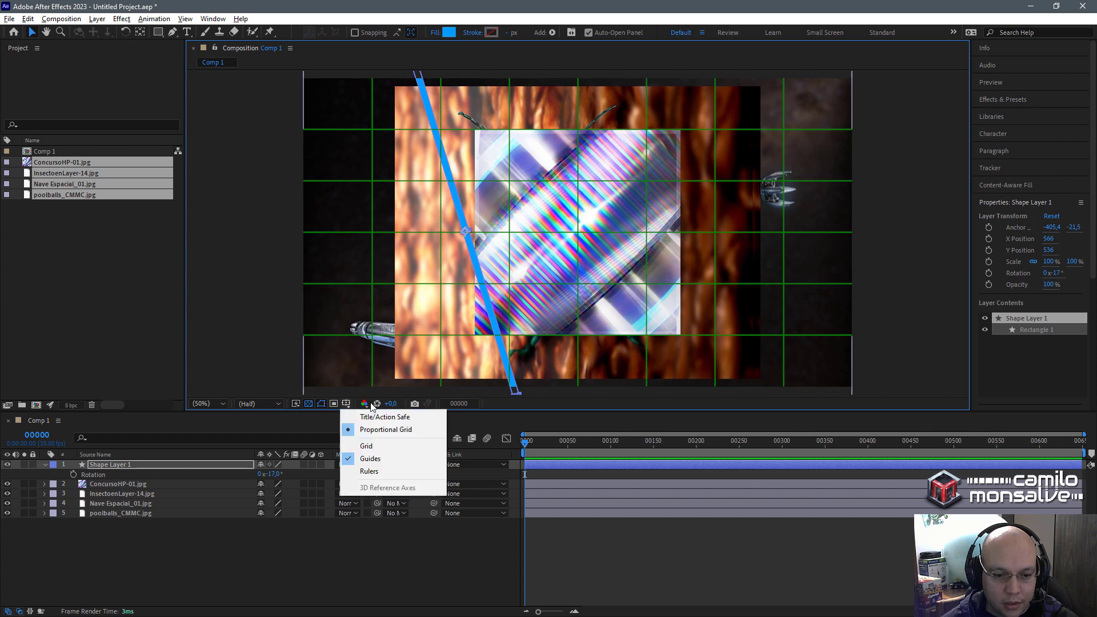
{"action": "left_click", "coordinate": [377, 432]}
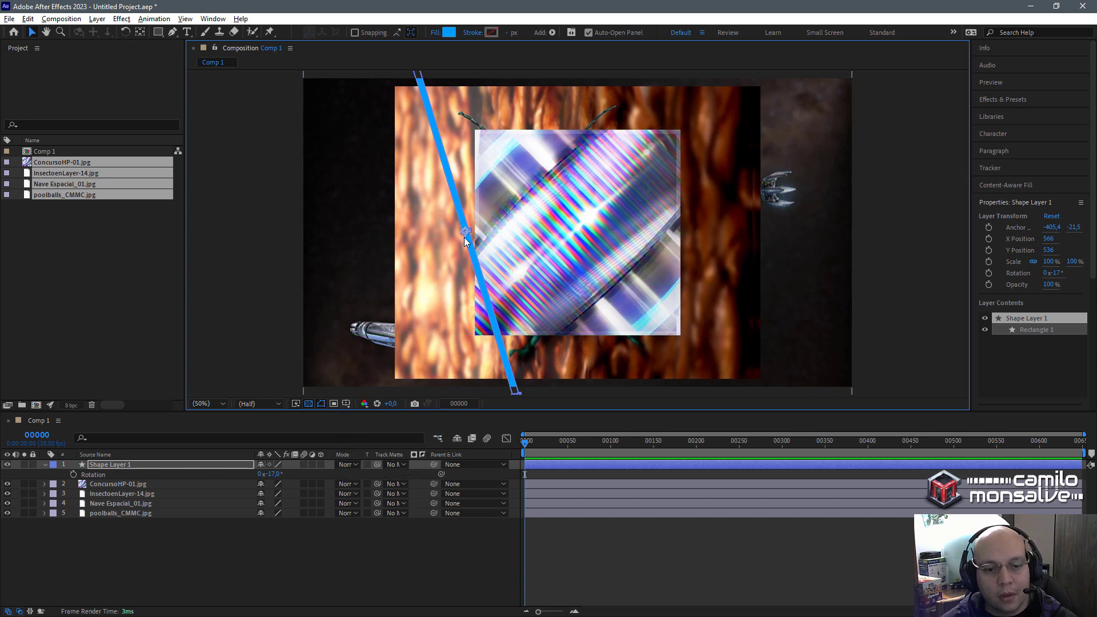
{"action": "left_click", "coordinate": [346, 404]}
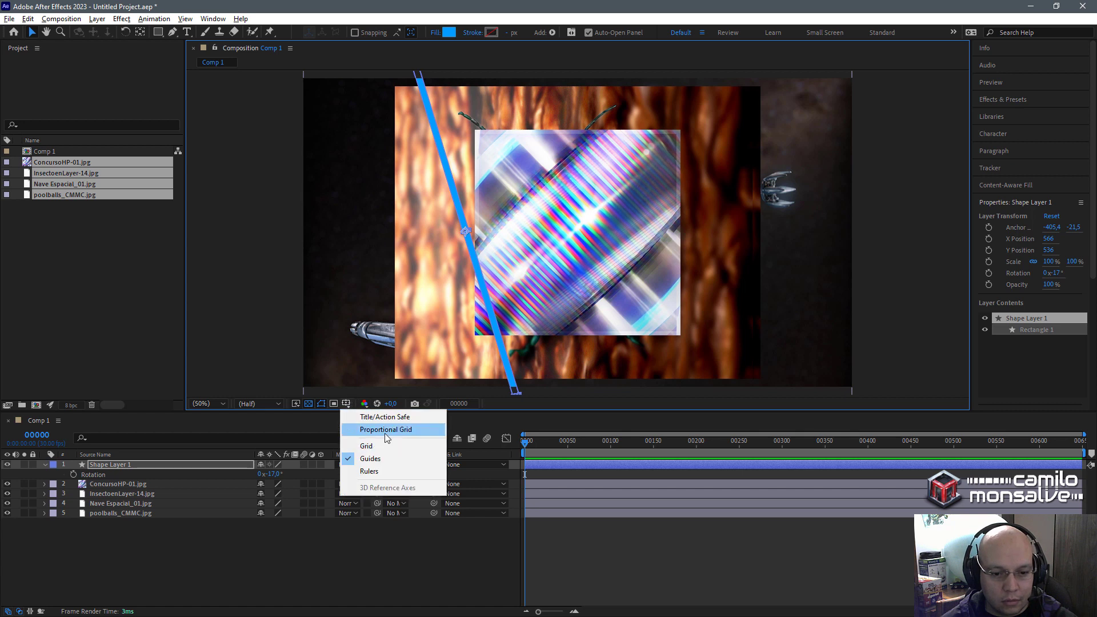
{"action": "left_click", "coordinate": [386, 433]}
{"action": "left_click_drag", "start_coordinate": [465, 223], "coordinate": [476, 234]}
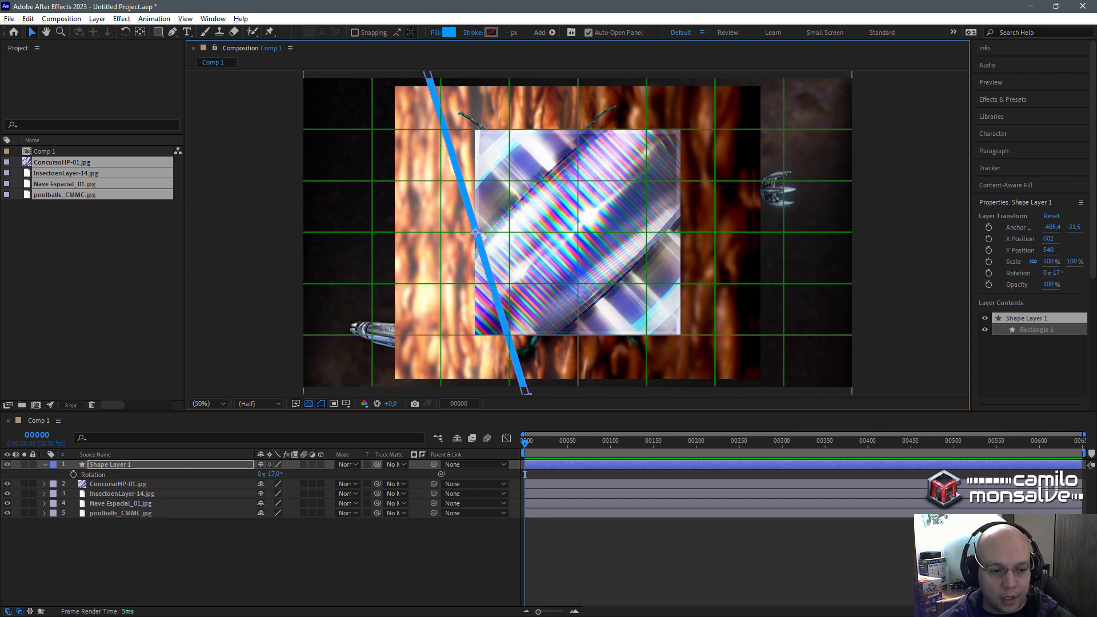
Hide the four image layers, then show only the poolballs_CMMC.jpg image.
{"action": "left_click", "coordinate": [45, 466]}
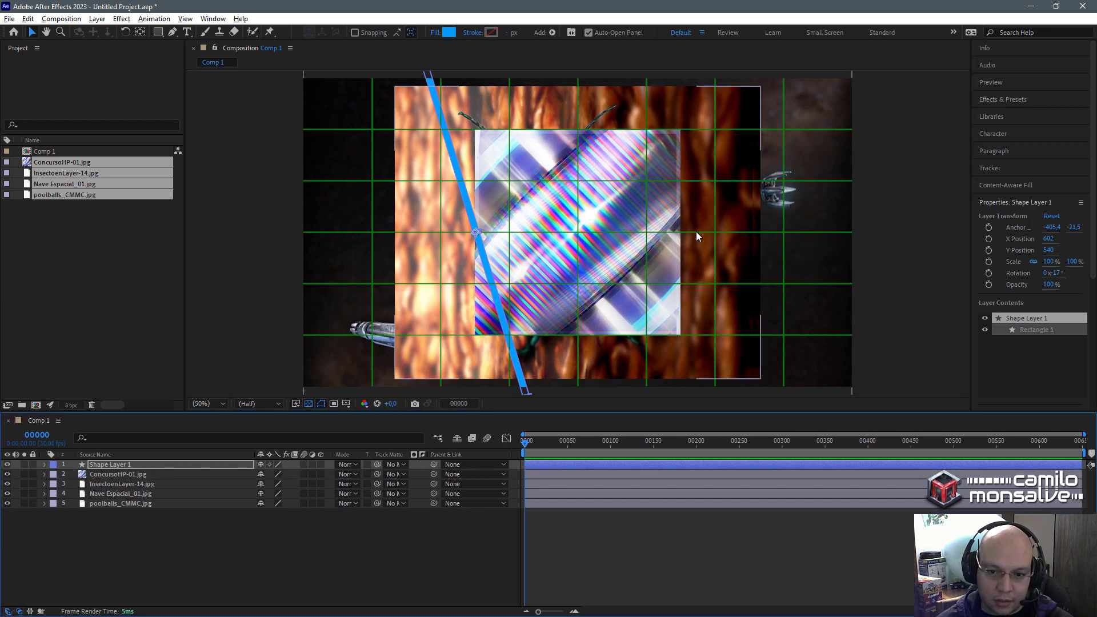
{"action": "left_click", "coordinate": [119, 505]}
{"action": "left_click", "coordinate": [14, 477], "text": "shift"}
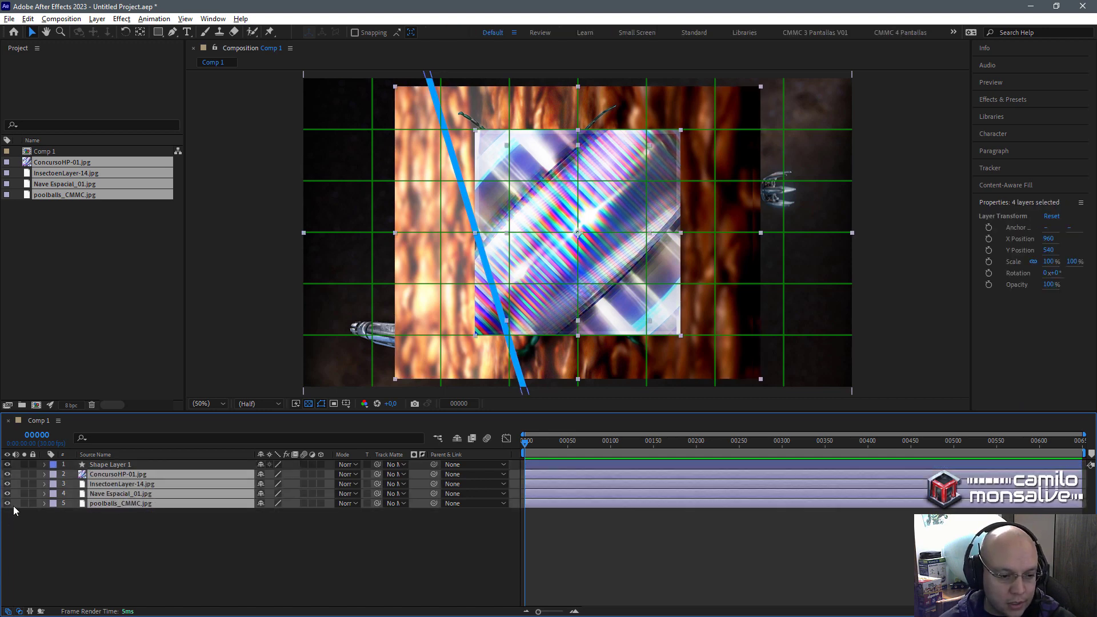
{"action": "left_click_drag", "start_coordinate": [7, 476], "coordinate": [8, 505]}
{"action": "left_click", "coordinate": [59, 536]}
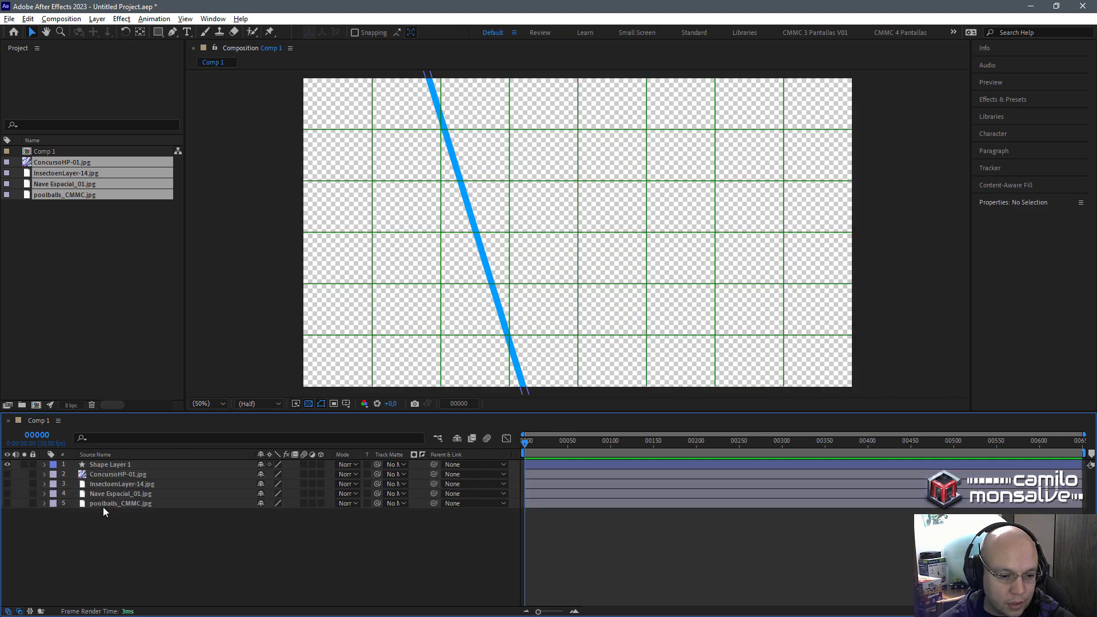
{"action": "left_click", "coordinate": [43, 504]}
{"action": "left_click", "coordinate": [8, 504]}
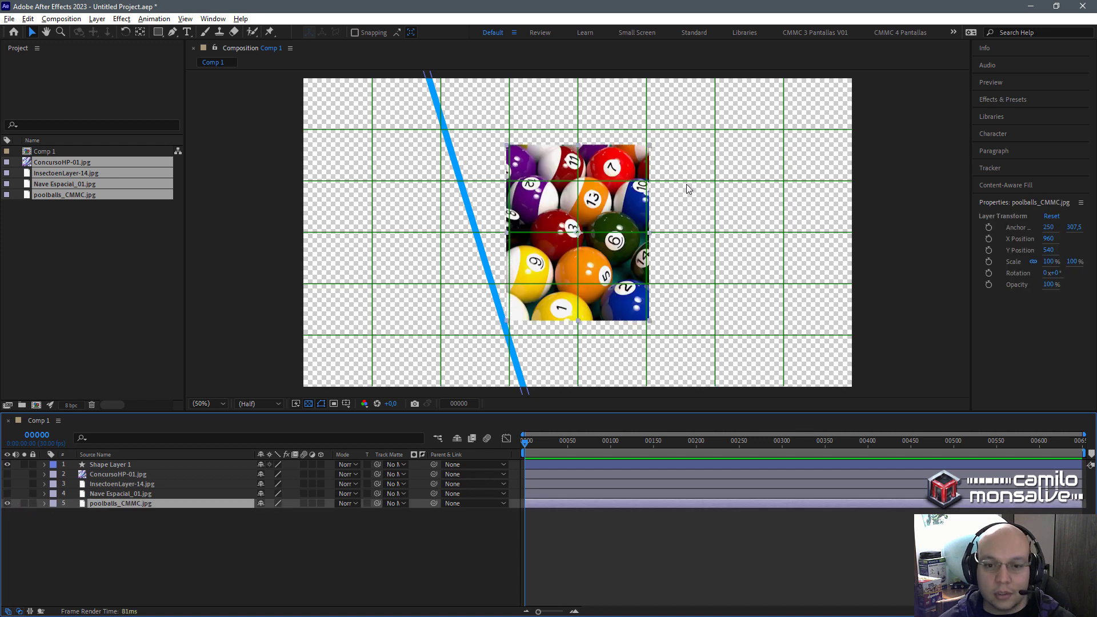
Move the pool-balls image right, scale it up and rotate it -90°.
{"action": "left_click_drag", "start_coordinate": [595, 200], "coordinate": [697, 188]}
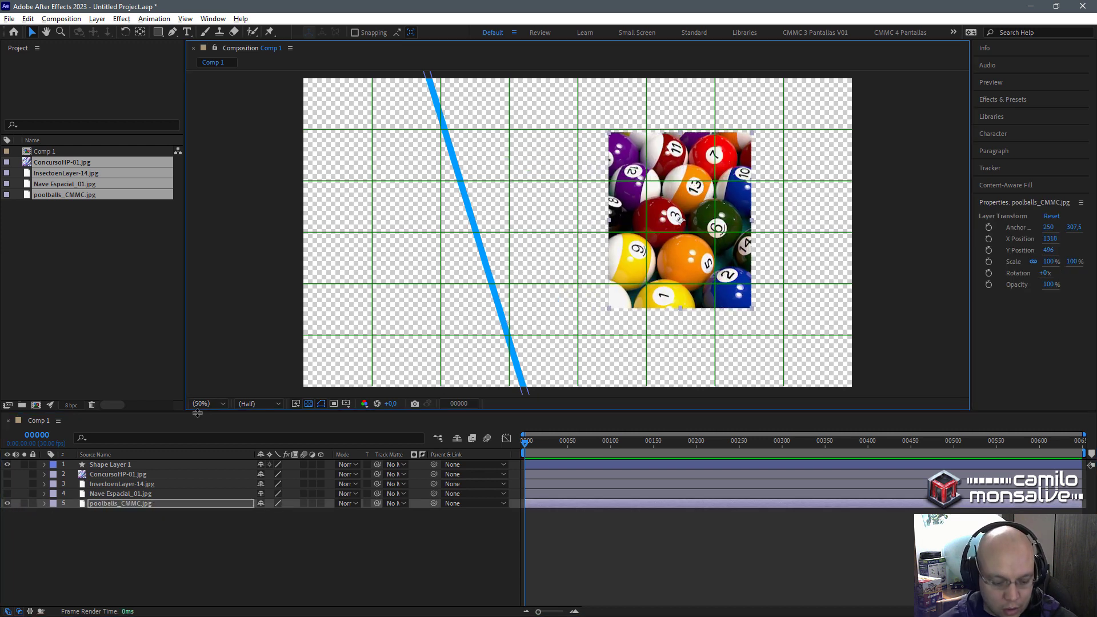
{"action": "key", "text": "s"}
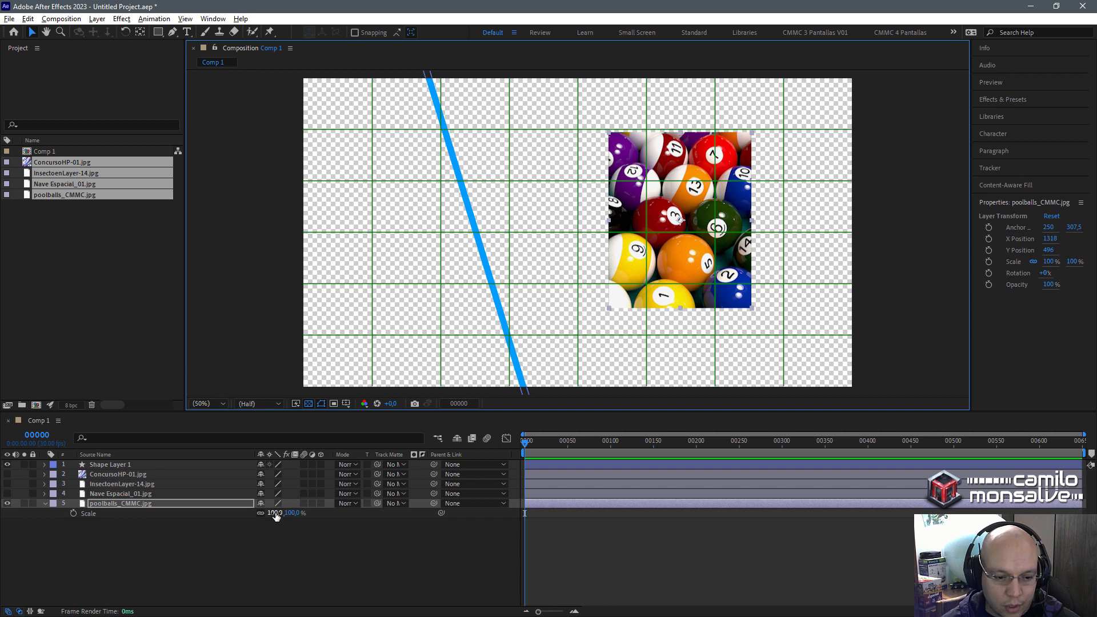
{"action": "left_click_drag", "start_coordinate": [276, 512], "coordinate": [309, 511]}
{"action": "key", "text": "shift+r"}
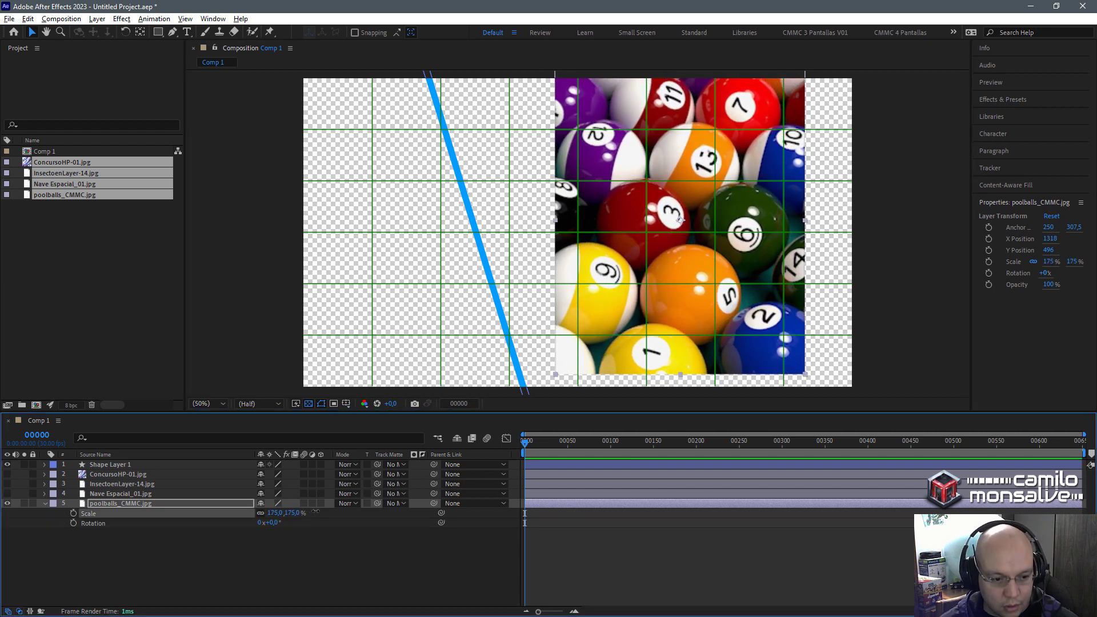
{"action": "left_click", "coordinate": [274, 523]}
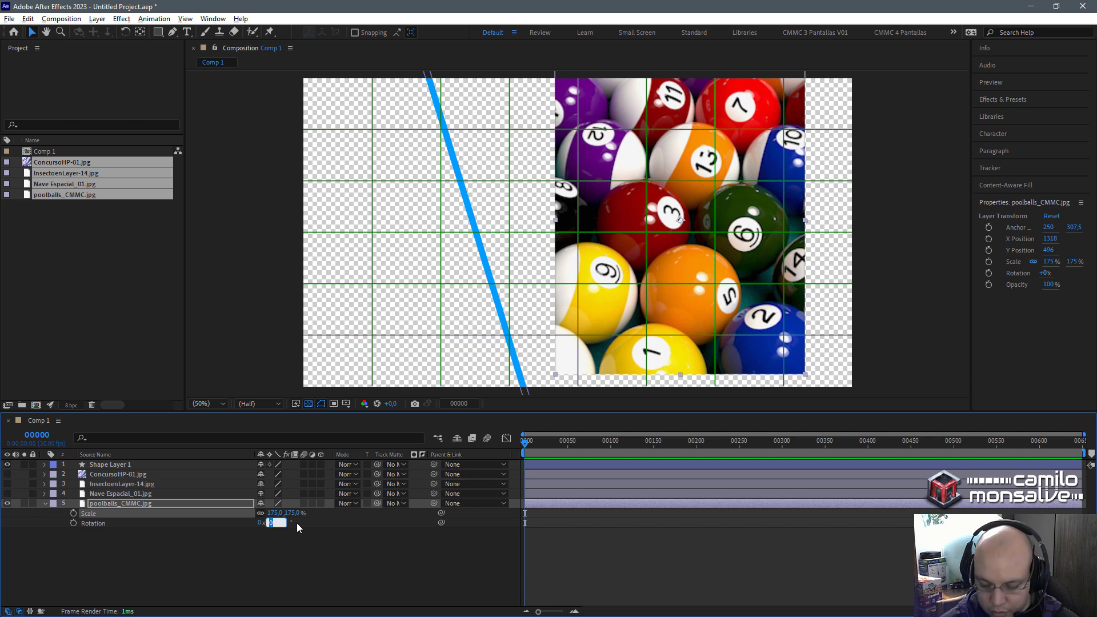
{"action": "type", "text": "90"}
{"action": "key", "text": "Return"}
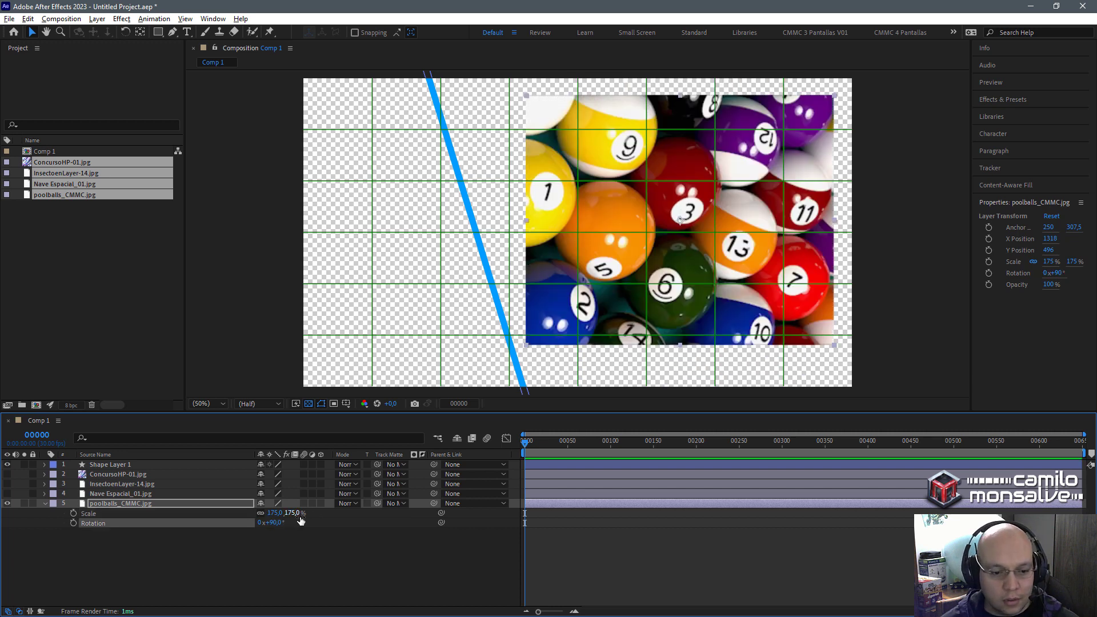
{"action": "left_click", "coordinate": [276, 523]}
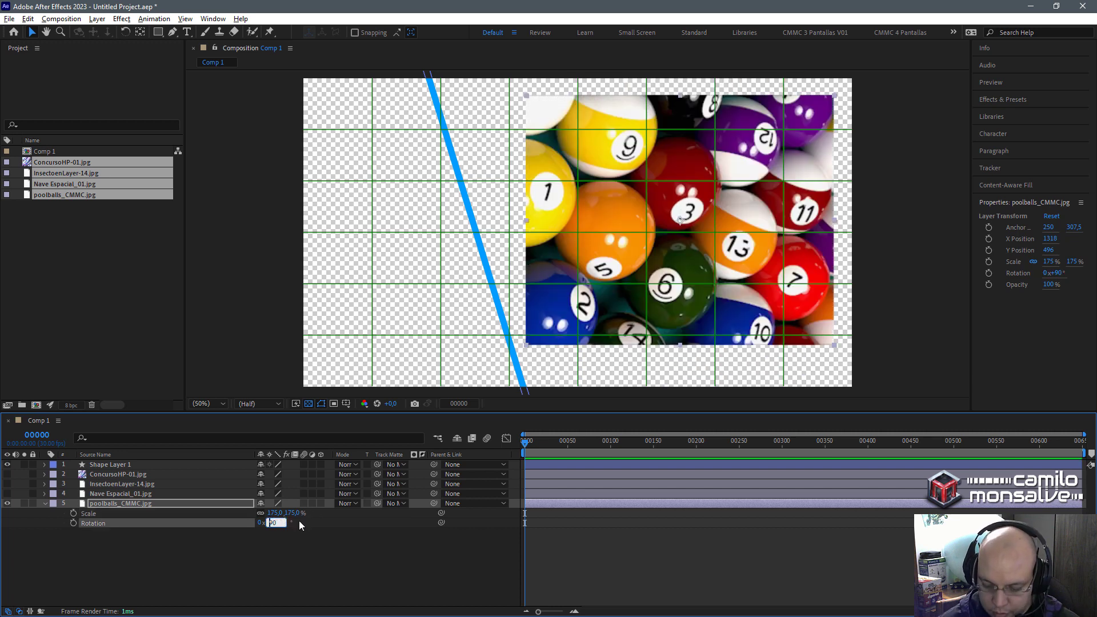
{"action": "type", "text": "-90"}
{"action": "key", "text": "Return"}
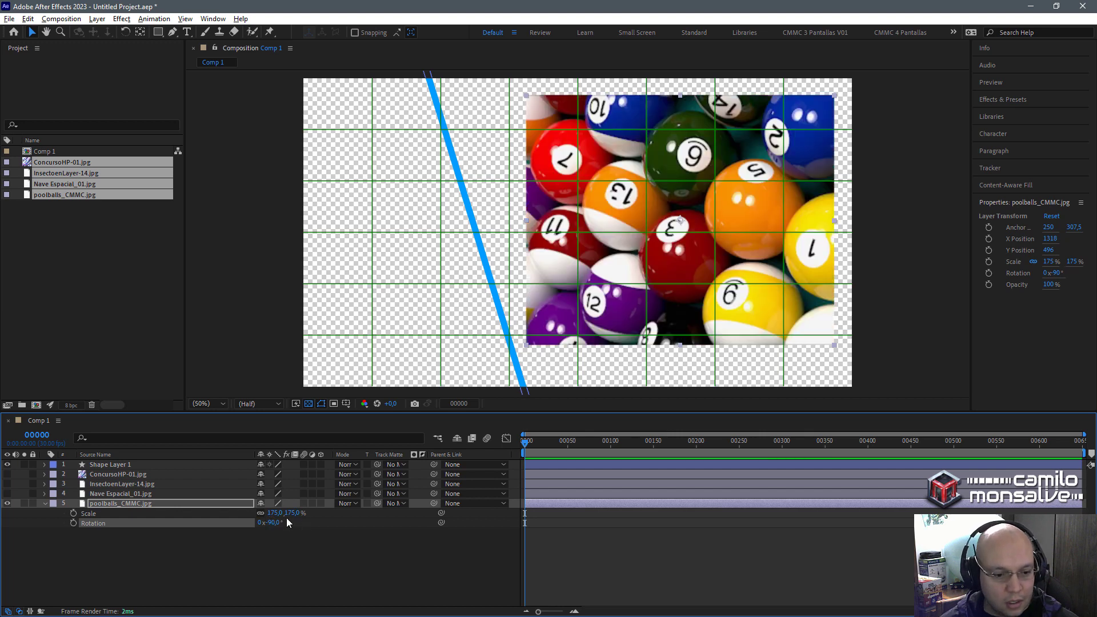
Scale the pool-balls image to 250.6% and place it at 1190, 490 beside the divider.
{"action": "left_click_drag", "start_coordinate": [279, 514], "coordinate": [338, 504]}
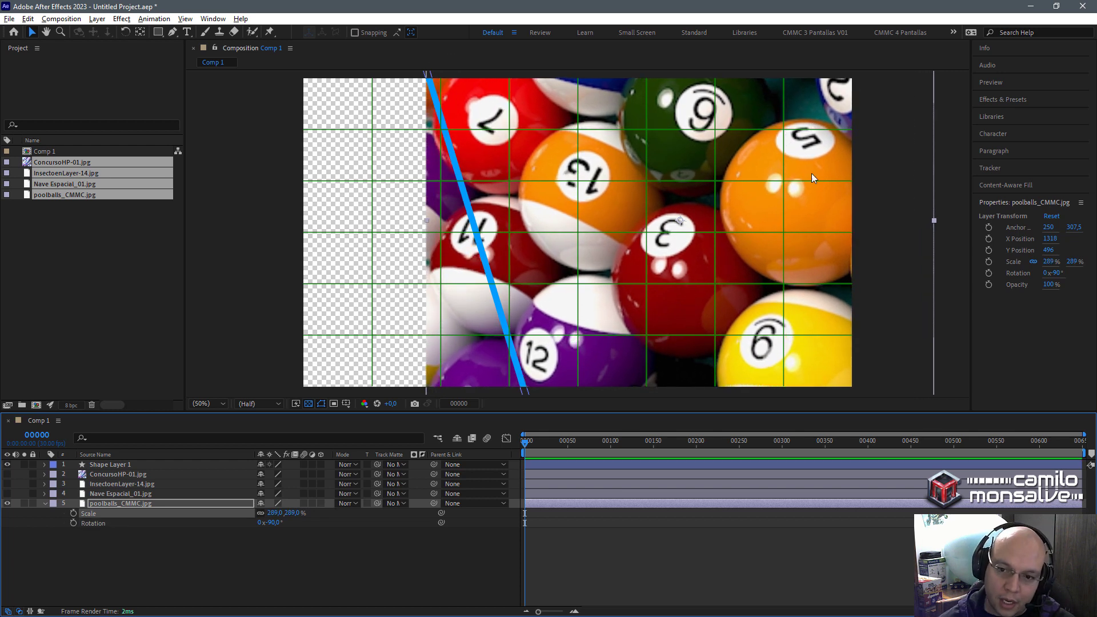
{"action": "left_click_drag", "start_coordinate": [889, 263], "coordinate": [864, 261]}
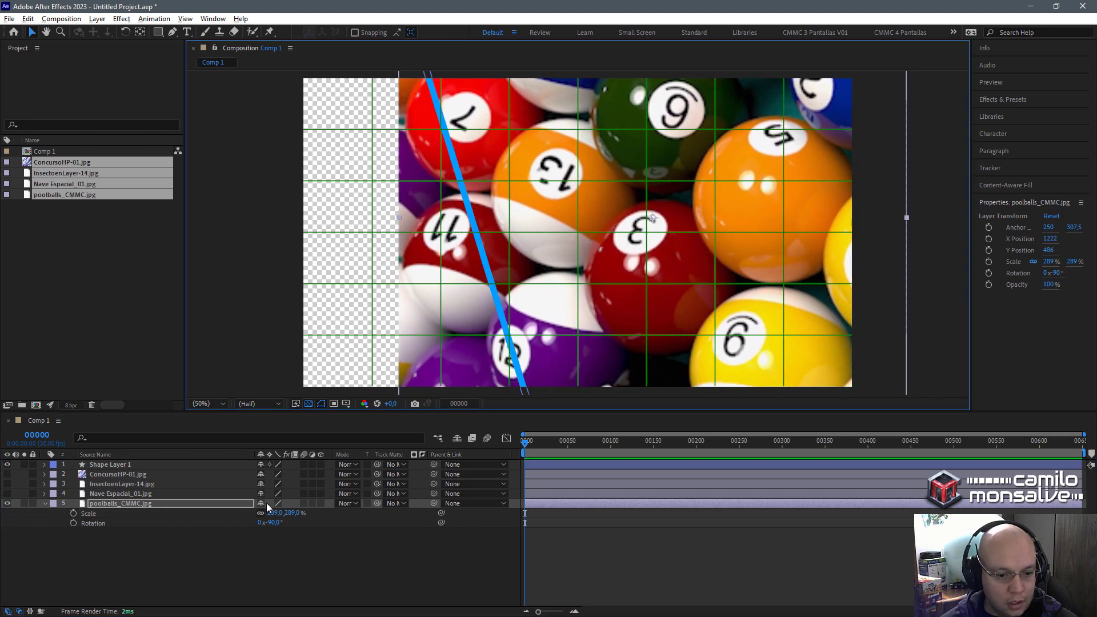
{"action": "left_click_drag", "start_coordinate": [275, 518], "coordinate": [88, 548]}
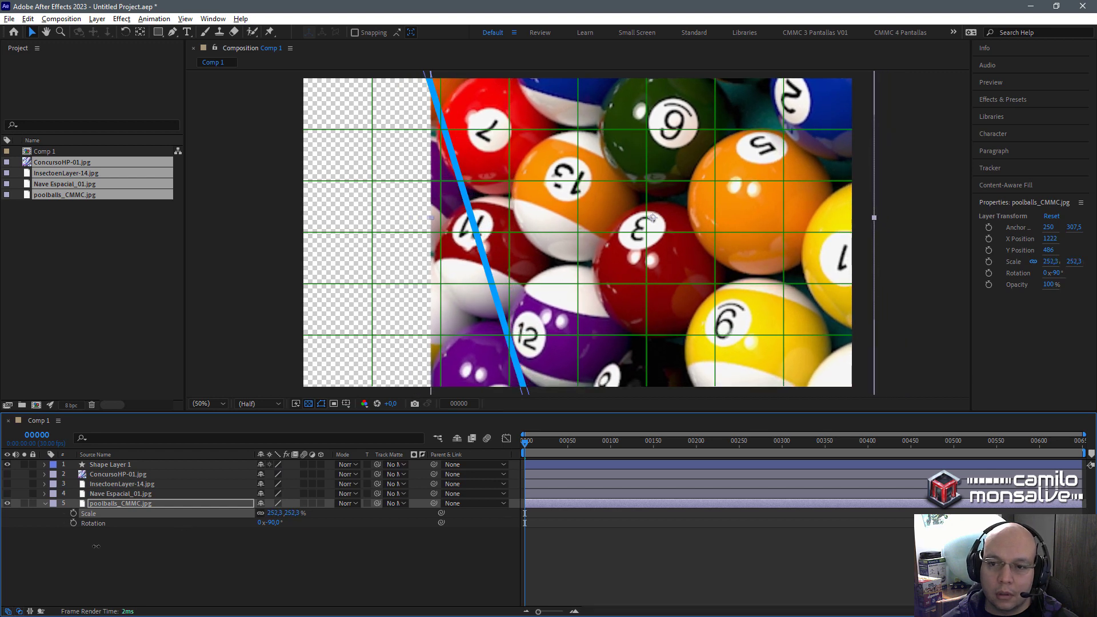
{"action": "left_click_drag", "start_coordinate": [681, 263], "coordinate": [668, 259]}
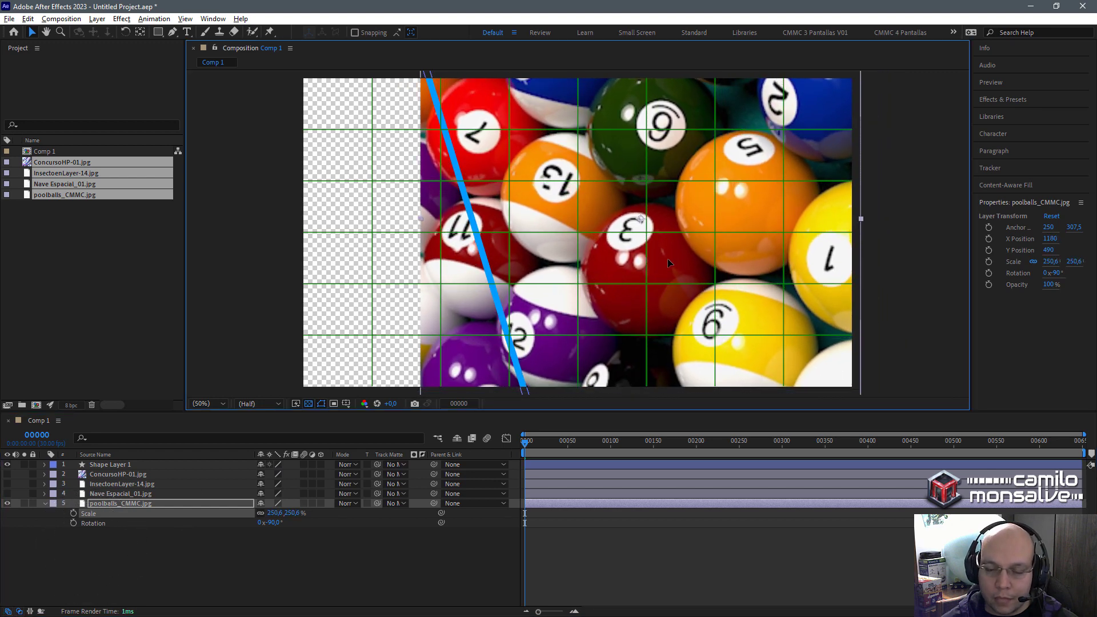
{"action": "left_click", "coordinate": [43, 503]}
{"action": "left_click", "coordinate": [44, 503]}
Swap the pool balls for Nave Espacial_01.jpg, move it right and scale it to 81%.
{"action": "left_click", "coordinate": [8, 504]}
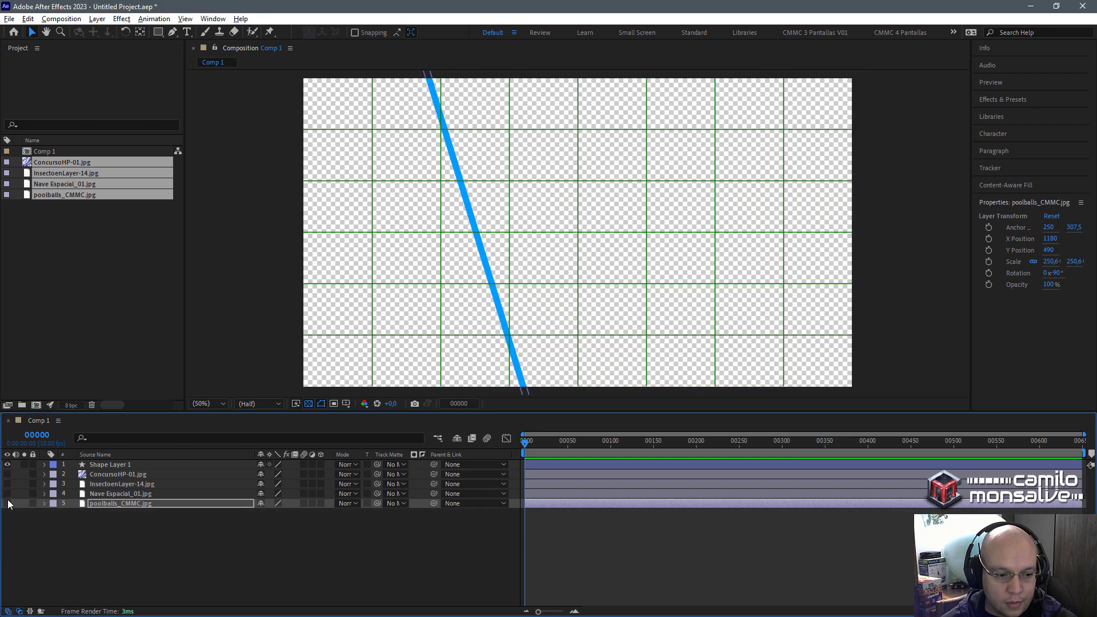
{"action": "left_click", "coordinate": [8, 493]}
{"action": "left_click", "coordinate": [108, 494]}
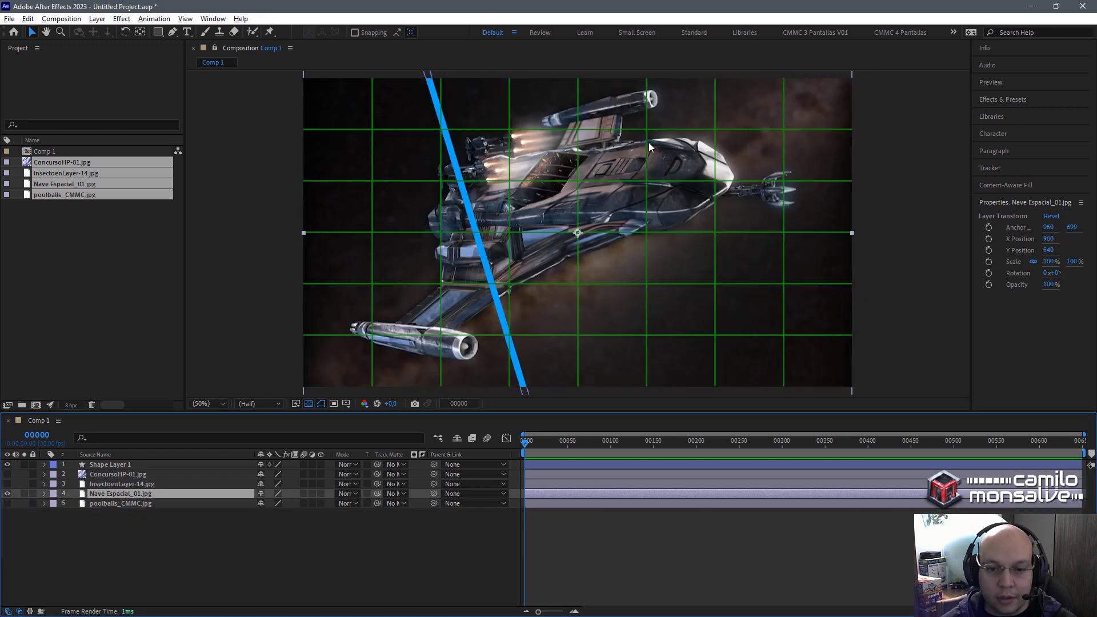
{"action": "left_click_drag", "start_coordinate": [601, 235], "coordinate": [692, 245]}
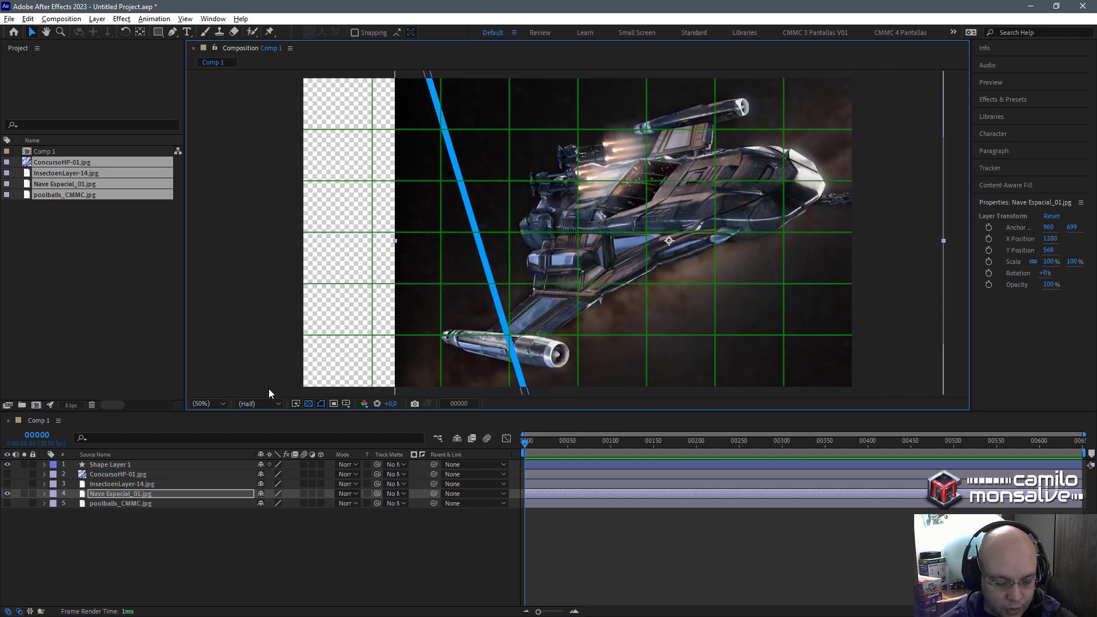
{"action": "key", "text": "s"}
{"action": "left_click_drag", "start_coordinate": [279, 503], "coordinate": [267, 504]}
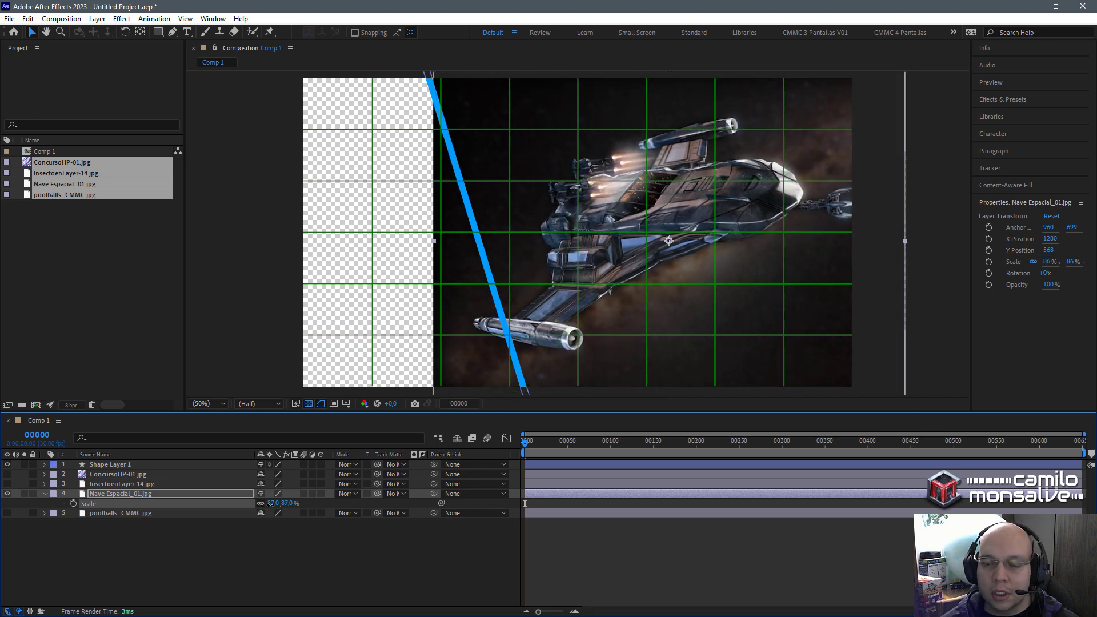
{"action": "left_click_drag", "start_coordinate": [693, 212], "coordinate": [683, 204]}
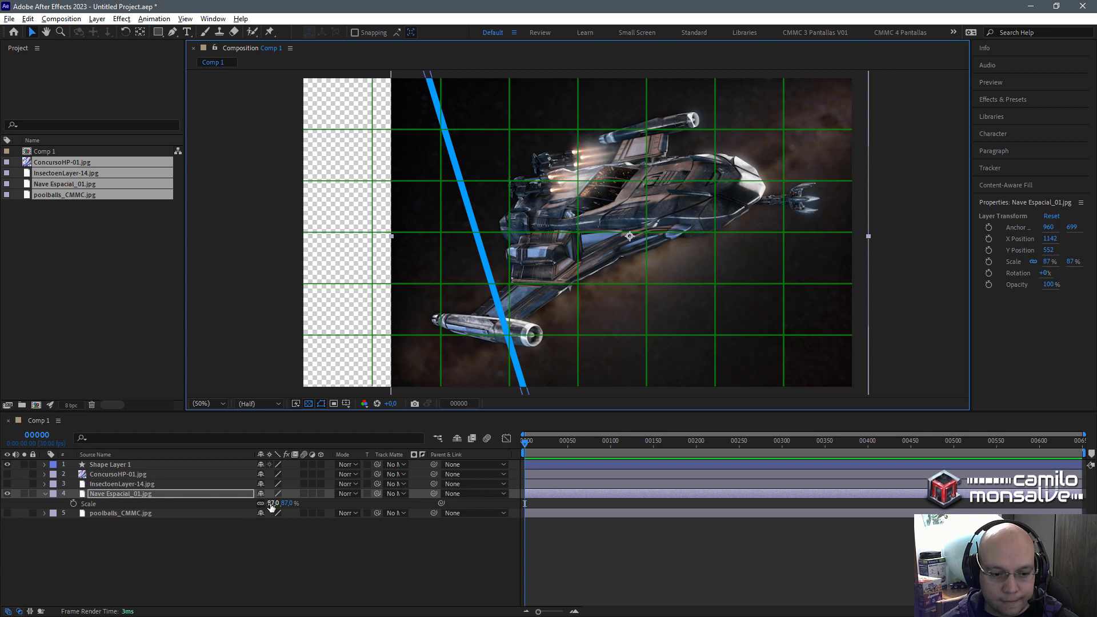
{"action": "left_click_drag", "start_coordinate": [269, 503], "coordinate": [238, 506]}
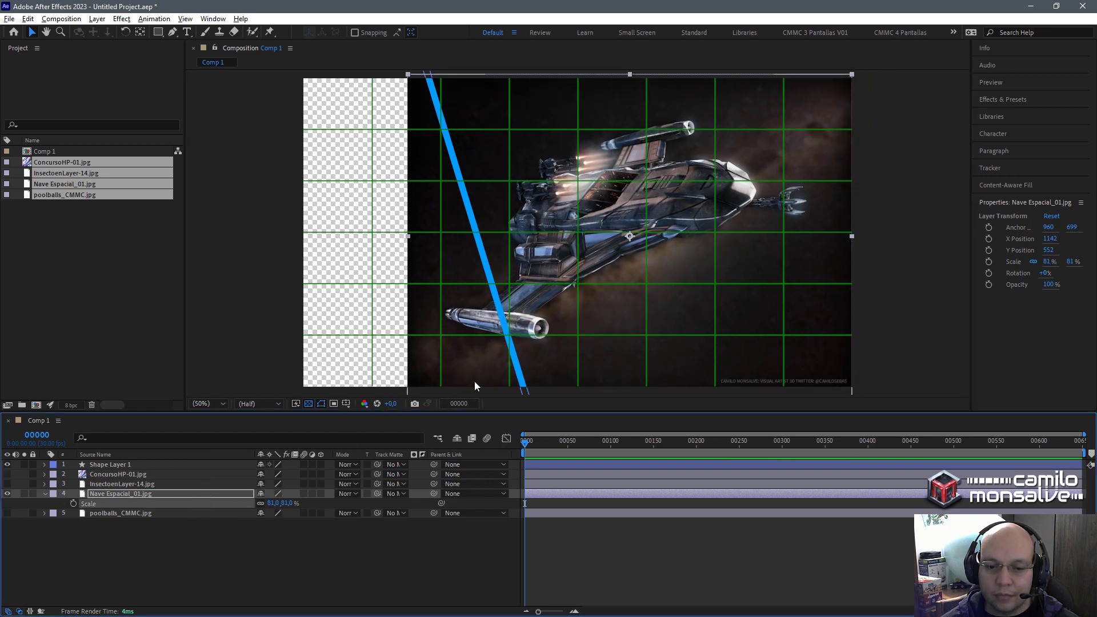
Nudge the spaceship image to 1172, 552, then hide it.
{"action": "left_click", "coordinate": [703, 245]}
{"action": "key", "text": "shift+Right"}
{"action": "key", "text": "shift+Right"}
{"action": "key", "text": "shift+Right"}
{"action": "key", "text": "Right"}
{"action": "key", "text": "Right"}
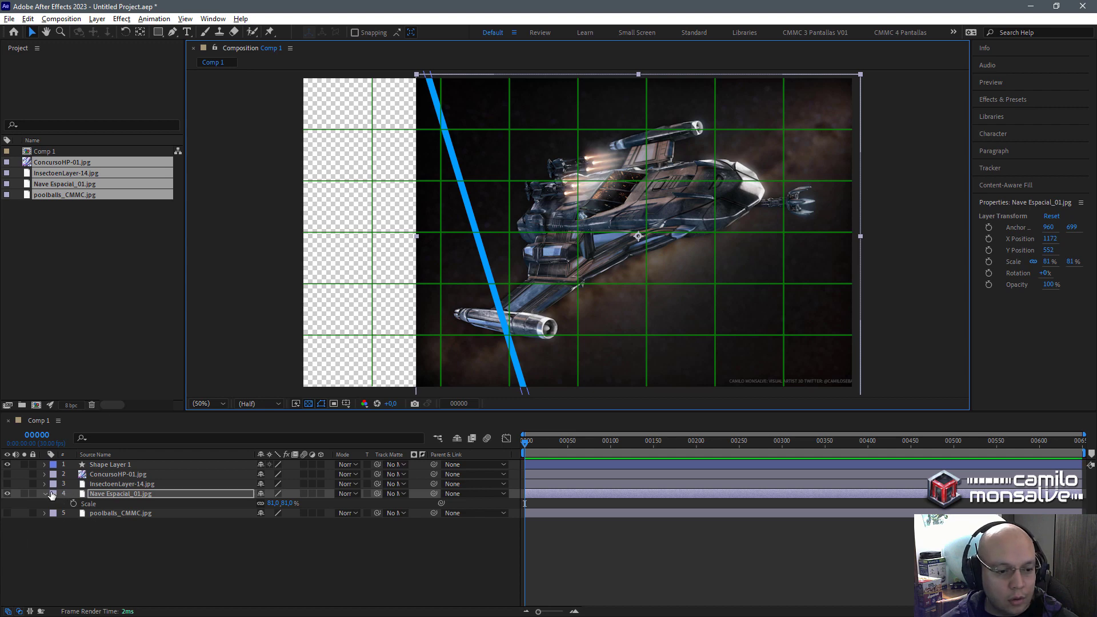
{"action": "left_click", "coordinate": [46, 494]}
{"action": "left_click", "coordinate": [7, 484]}
Show the beetle image, move it to 1202, 538 and scale it to 118.9%.
{"action": "left_click", "coordinate": [7, 494]}
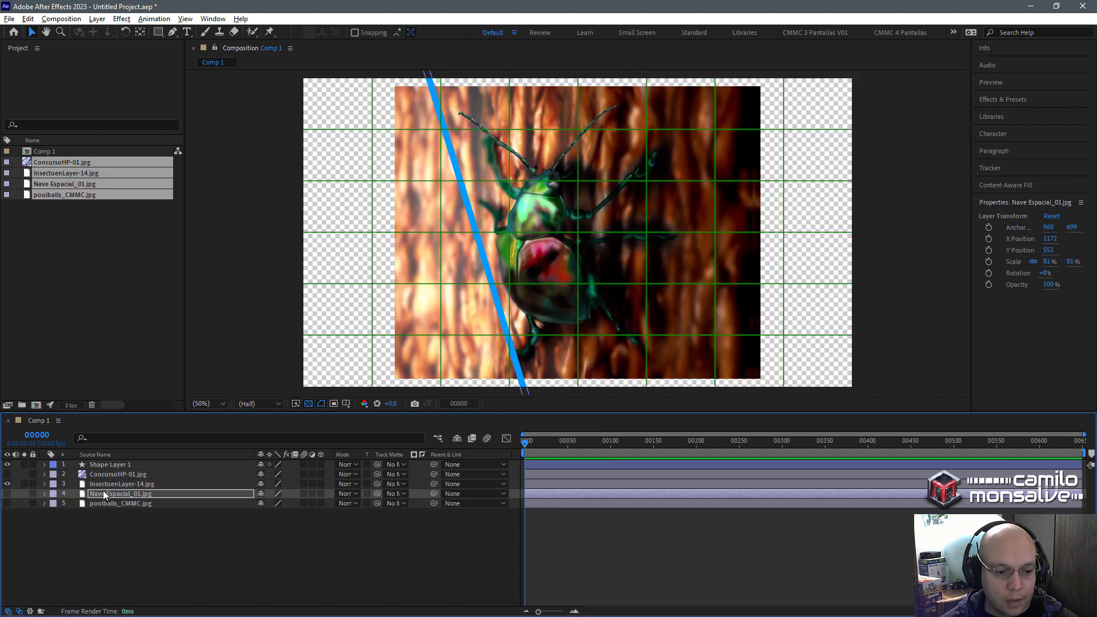
{"action": "left_click", "coordinate": [119, 484]}
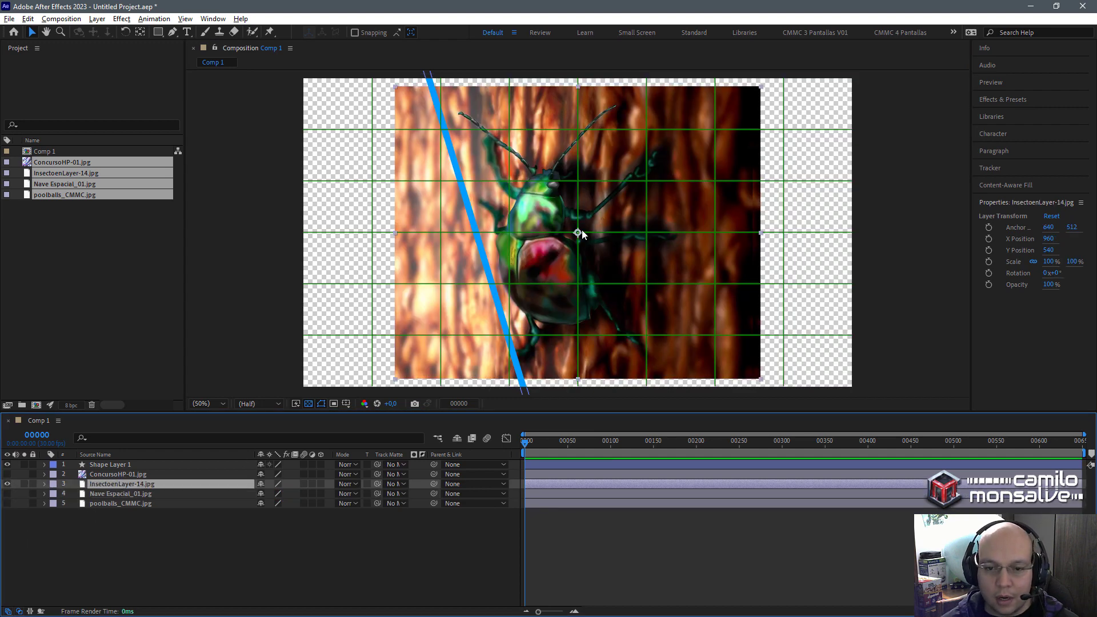
{"action": "left_click_drag", "start_coordinate": [582, 234], "coordinate": [651, 232]}
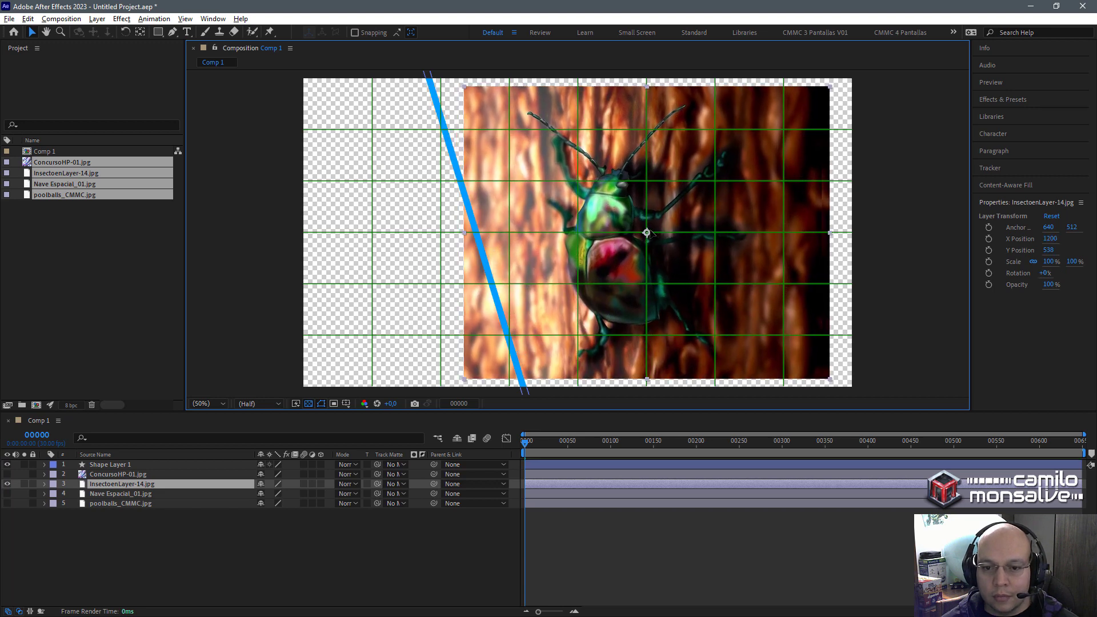
{"action": "key", "text": "s"}
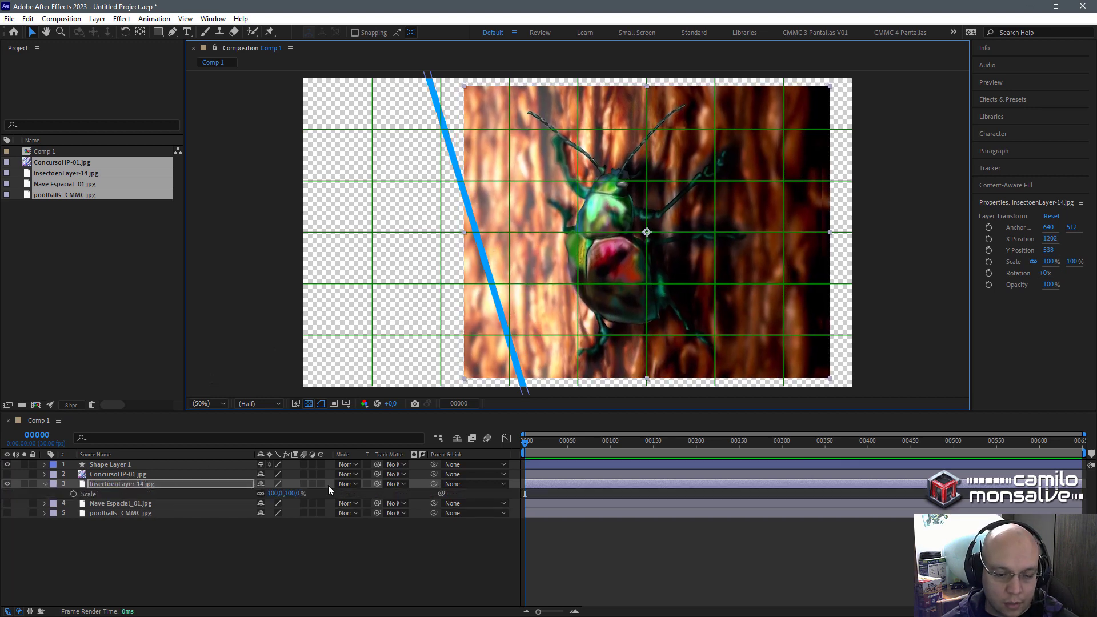
{"action": "mouse_move", "coordinate": [273, 494]}
{"action": "left_mouse_down"}
{"action": "mouse_move", "coordinate": [241, 501]}
{"action": "mouse_move", "coordinate": [270, 493]}
{"action": "left_mouse_up"}
{"action": "left_click", "coordinate": [44, 485]}
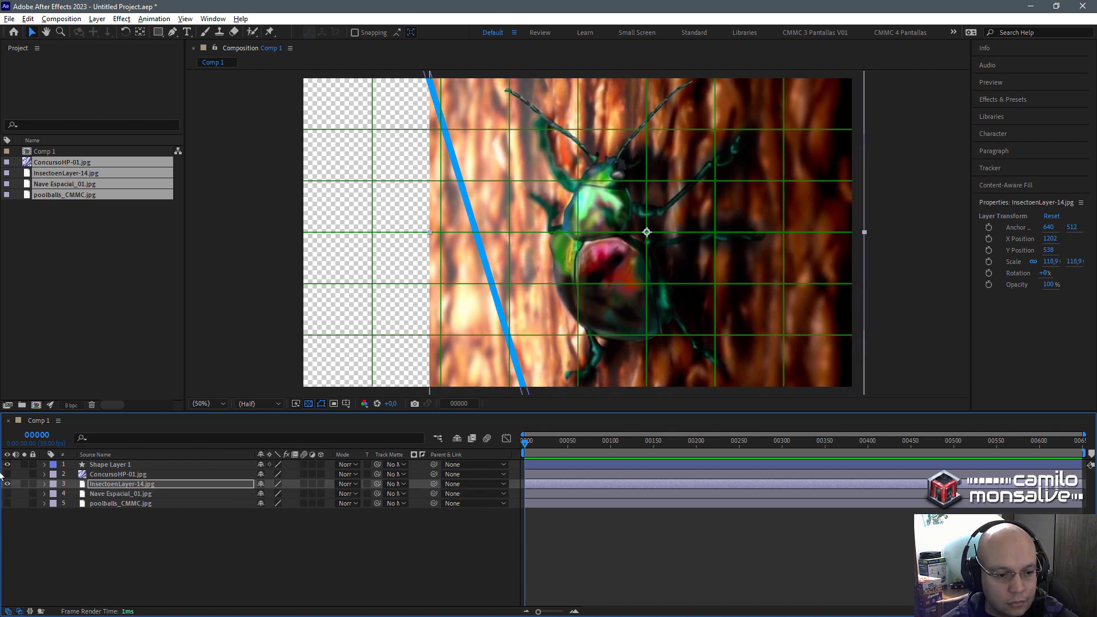
Hide the beetle image and show and select ConcursoHP-01.jpg.
{"action": "left_click", "coordinate": [6, 475]}
{"action": "left_click", "coordinate": [7, 485]}
{"action": "left_click", "coordinate": [70, 474]}
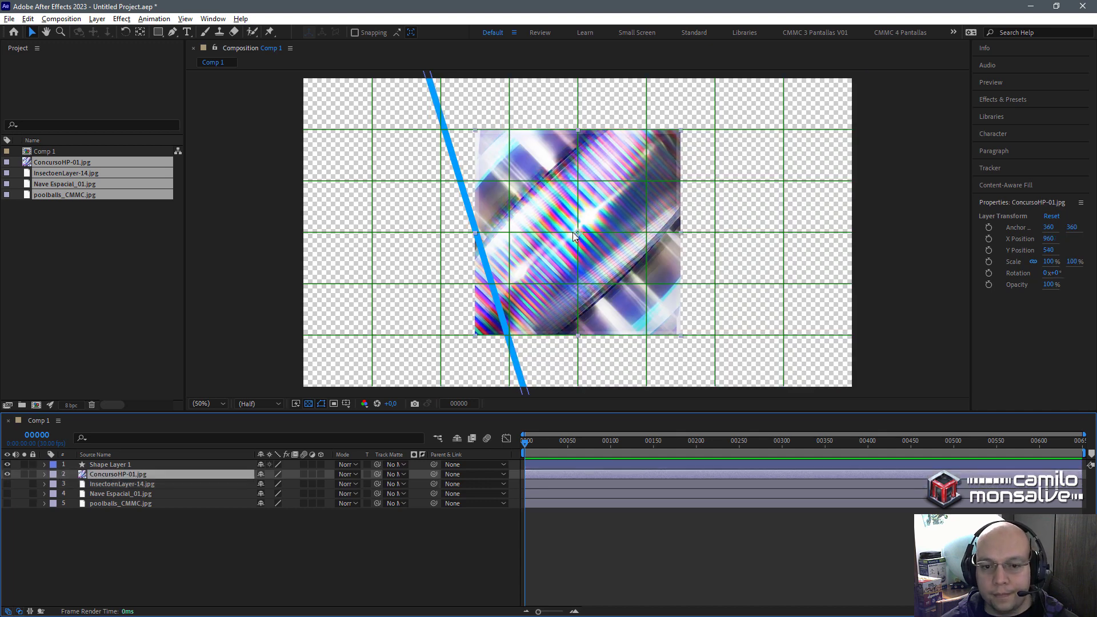
Move ConcursoHP-01.jpg to 1292, 534 and enlarge it to 236%.
{"action": "left_click_drag", "start_coordinate": [527, 245], "coordinate": [683, 233]}
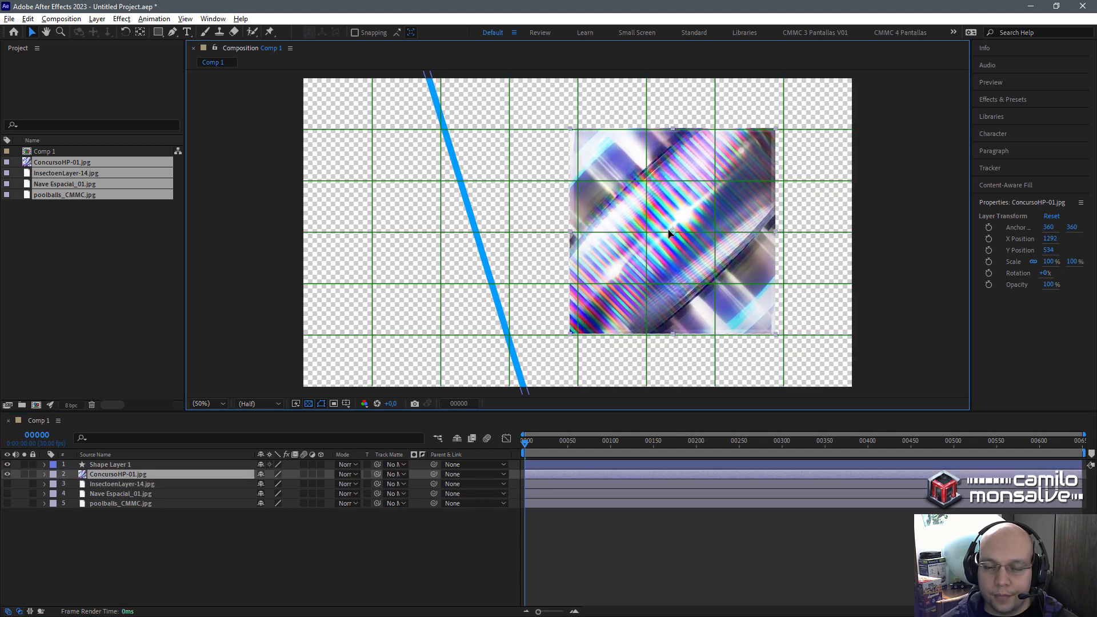
{"action": "key", "text": "s"}
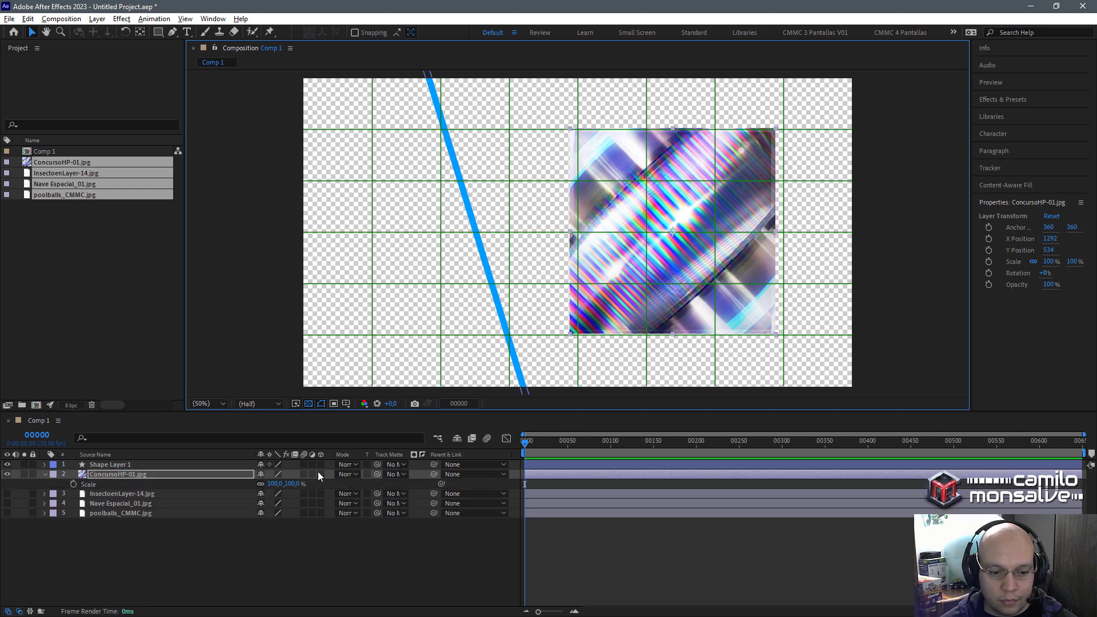
{"action": "left_click_drag", "start_coordinate": [273, 485], "coordinate": [348, 484]}
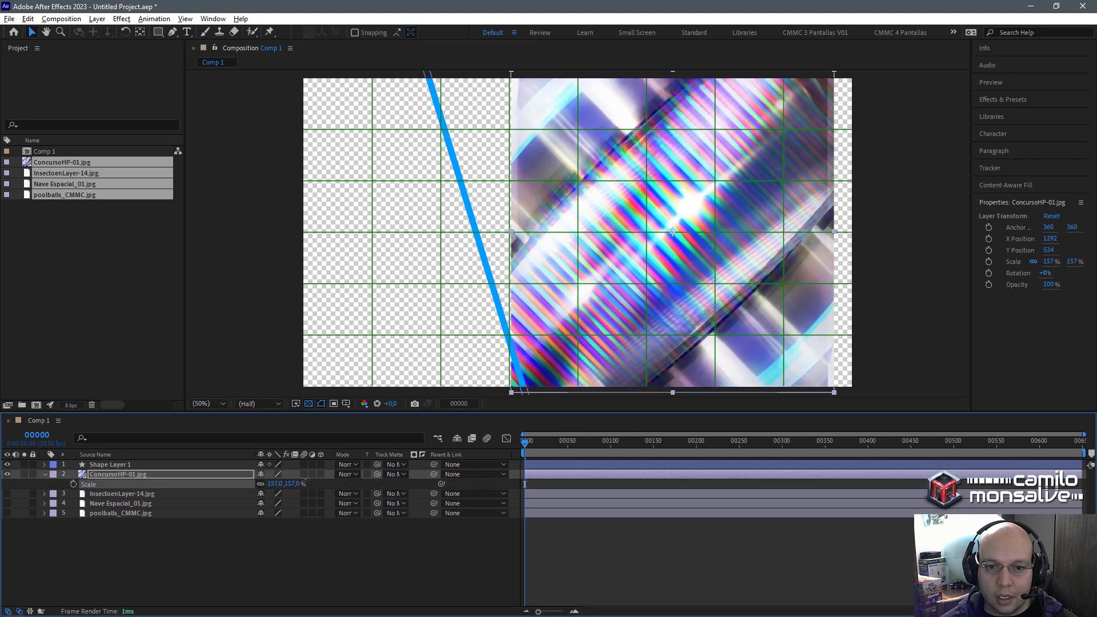
{"action": "left_click_drag", "start_coordinate": [525, 485], "coordinate": [524, 484]}
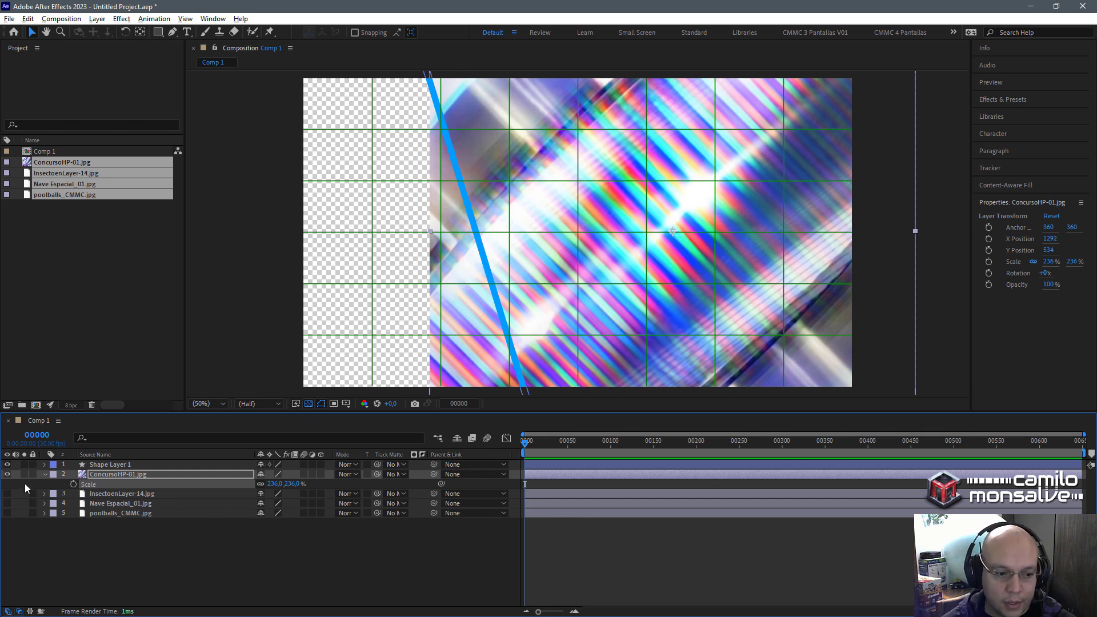
{"action": "left_click", "coordinate": [45, 475]}
{"action": "key", "text": "ctrl+shift+a"}
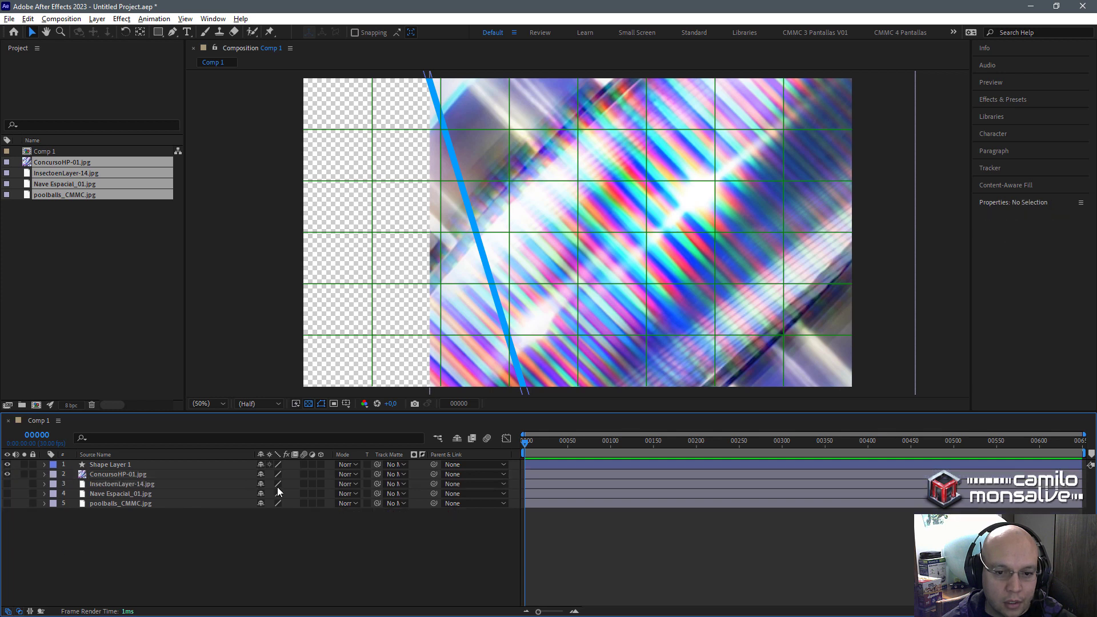
{"action": "left_click", "coordinate": [172, 32]}
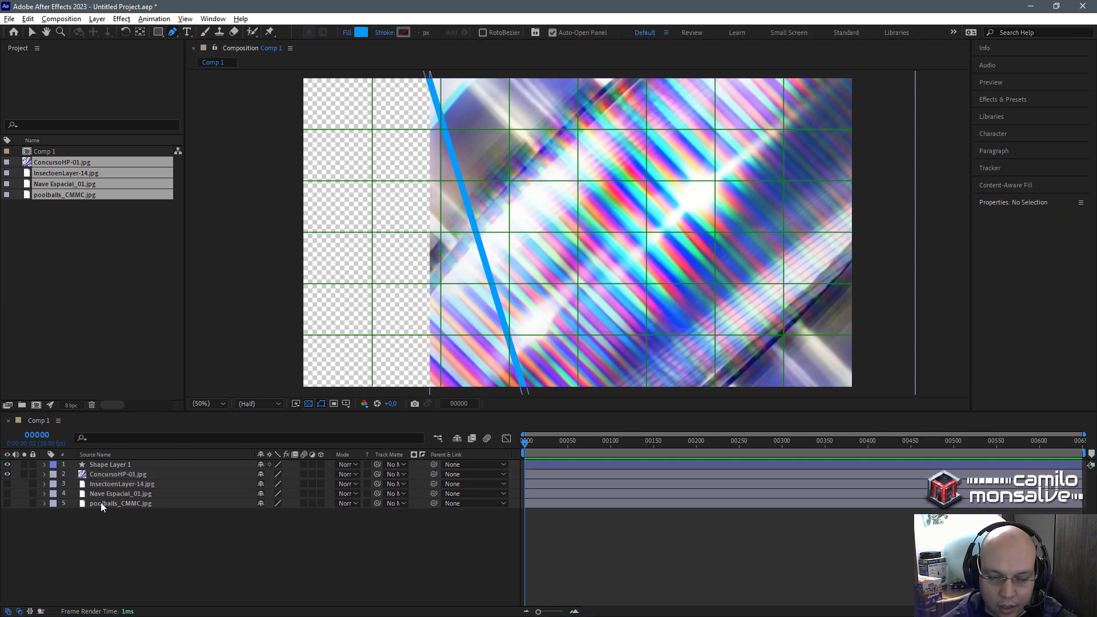
Draw a closed four-corner shape from the frame's top-left to the blue divider.
{"action": "left_click", "coordinate": [297, 75]}
{"action": "left_click", "coordinate": [426, 75]}
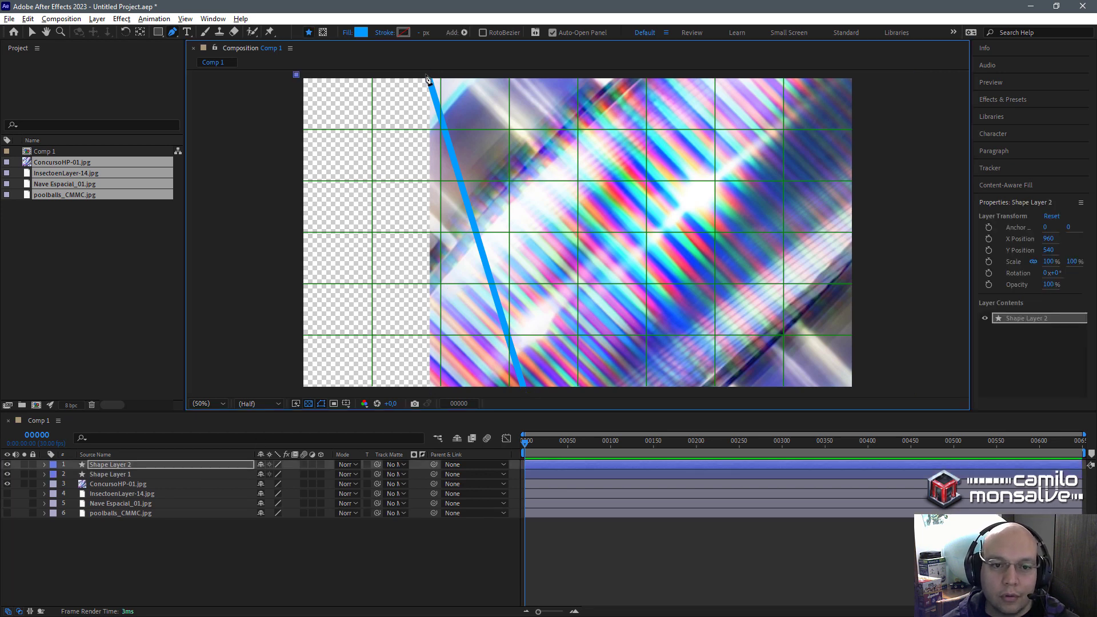
{"action": "left_click", "coordinate": [525, 393]}
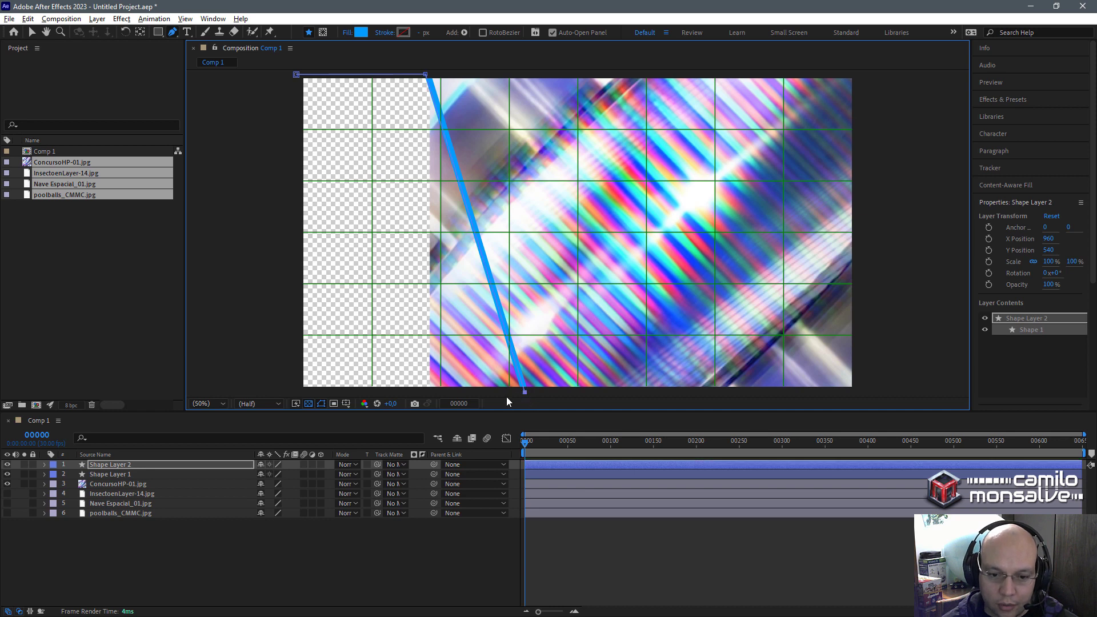
{"action": "left_click", "coordinate": [286, 392]}
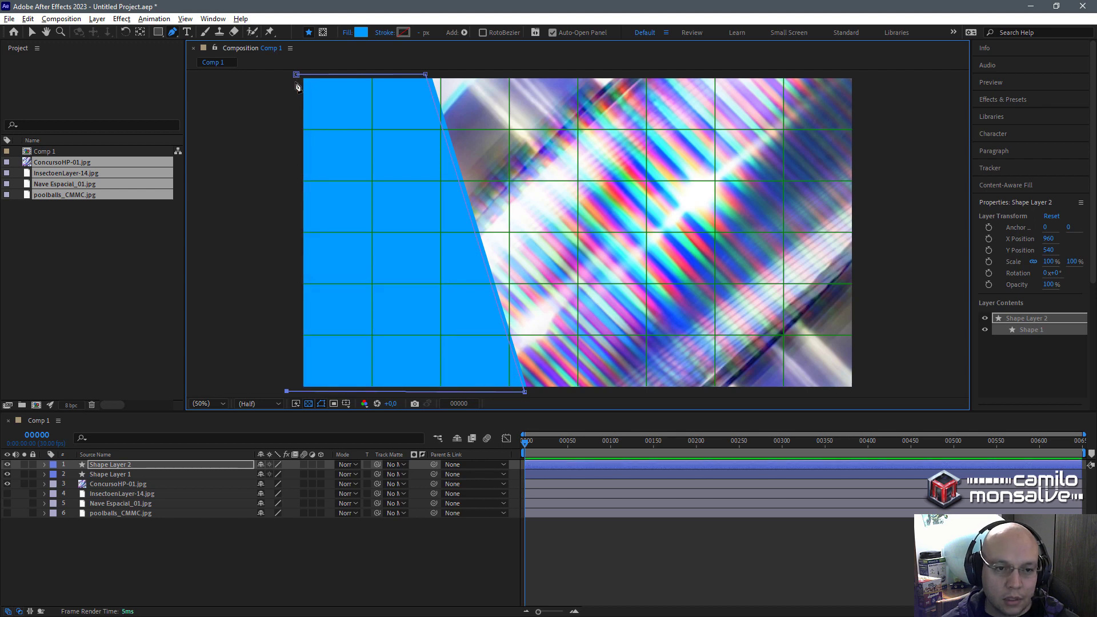
{"action": "left_click", "coordinate": [297, 82]}
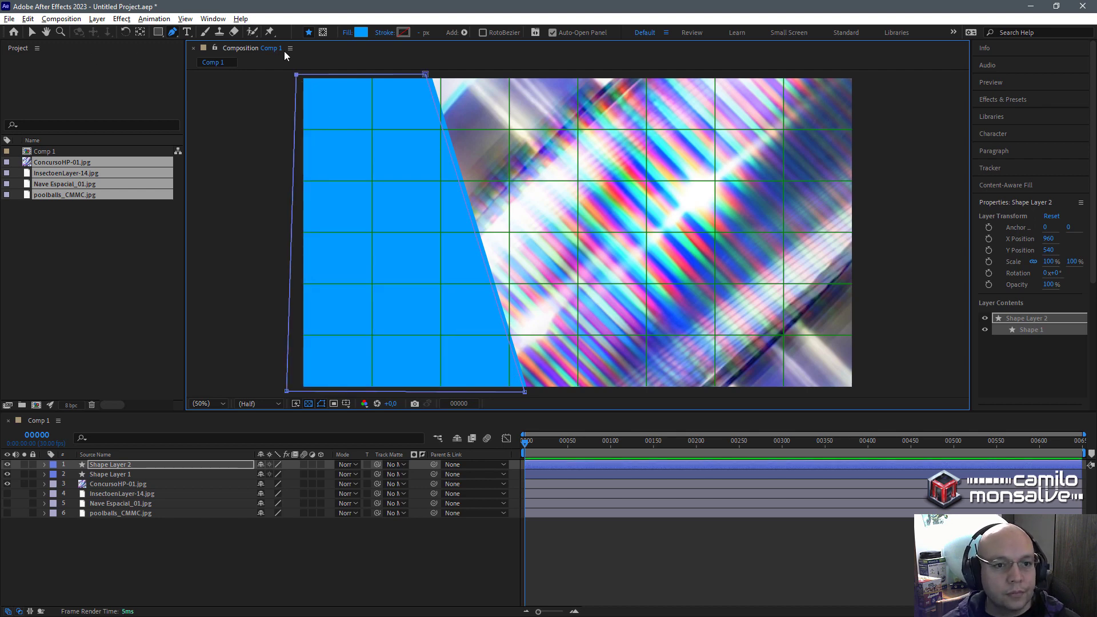
Fill the new shape pale yellow FFECA1.
{"action": "left_click", "coordinate": [361, 32]}
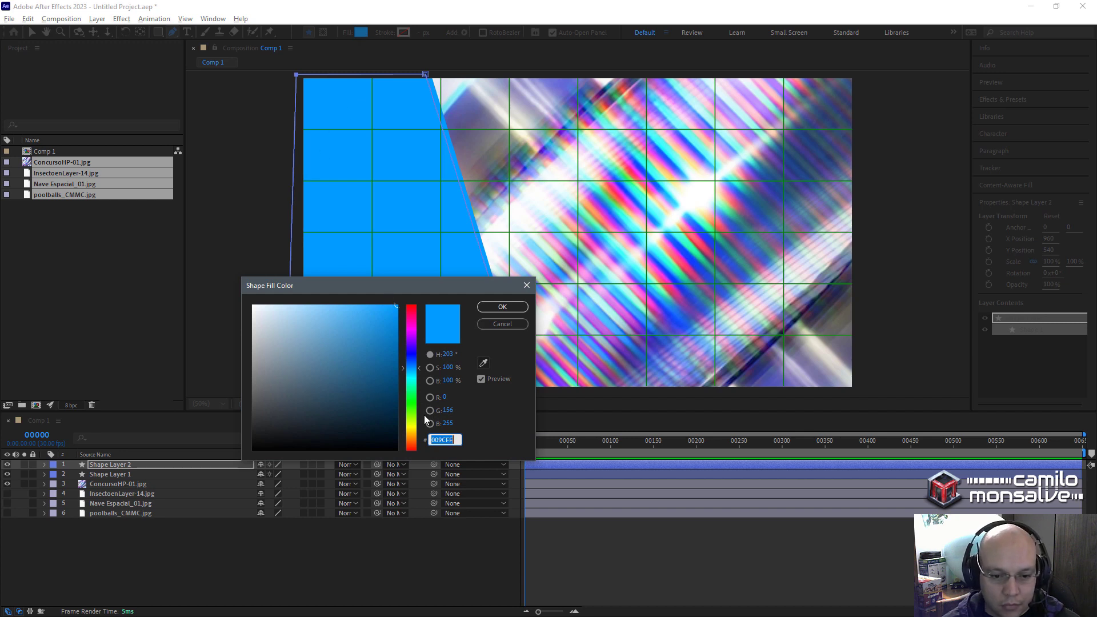
{"action": "type", "text": "FFCC00"}
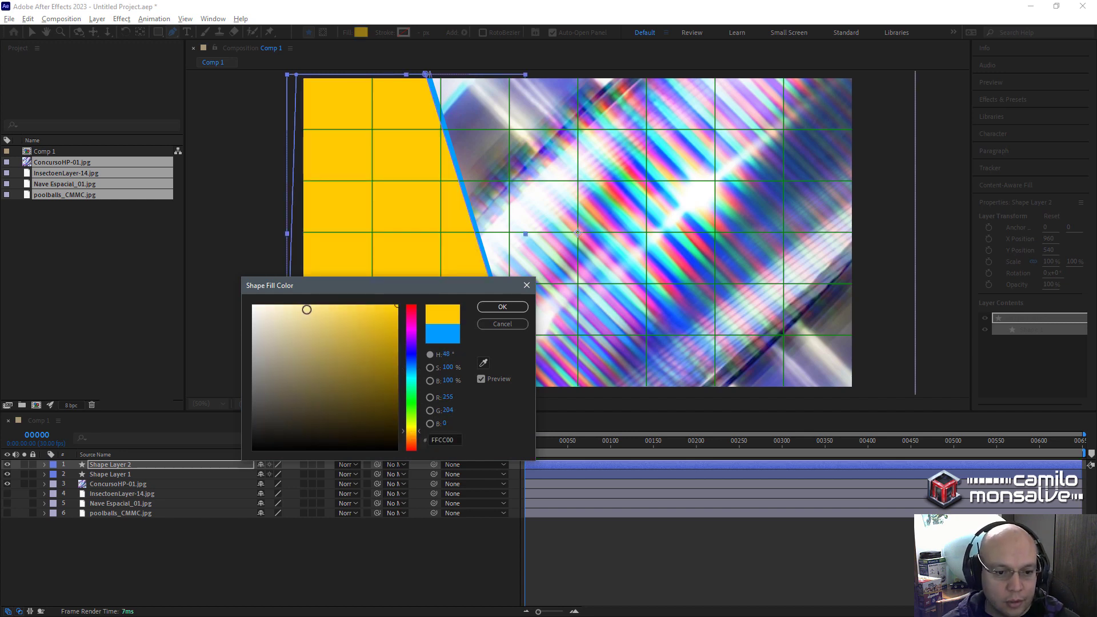
{"action": "left_click_drag", "start_coordinate": [307, 309], "coordinate": [305, 299]}
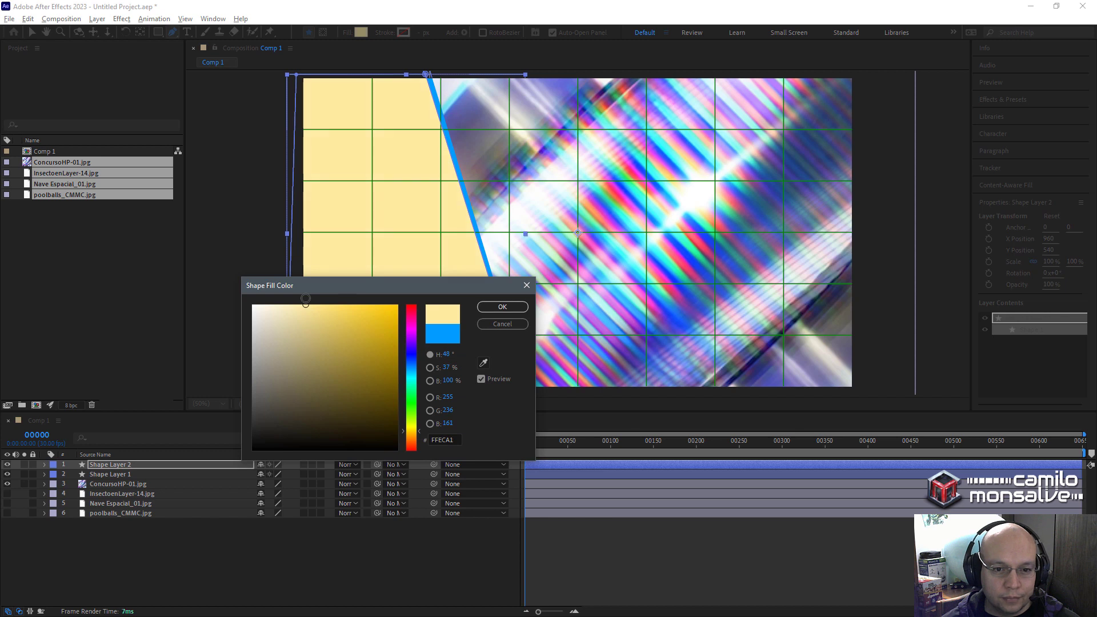
{"action": "left_click", "coordinate": [501, 309]}
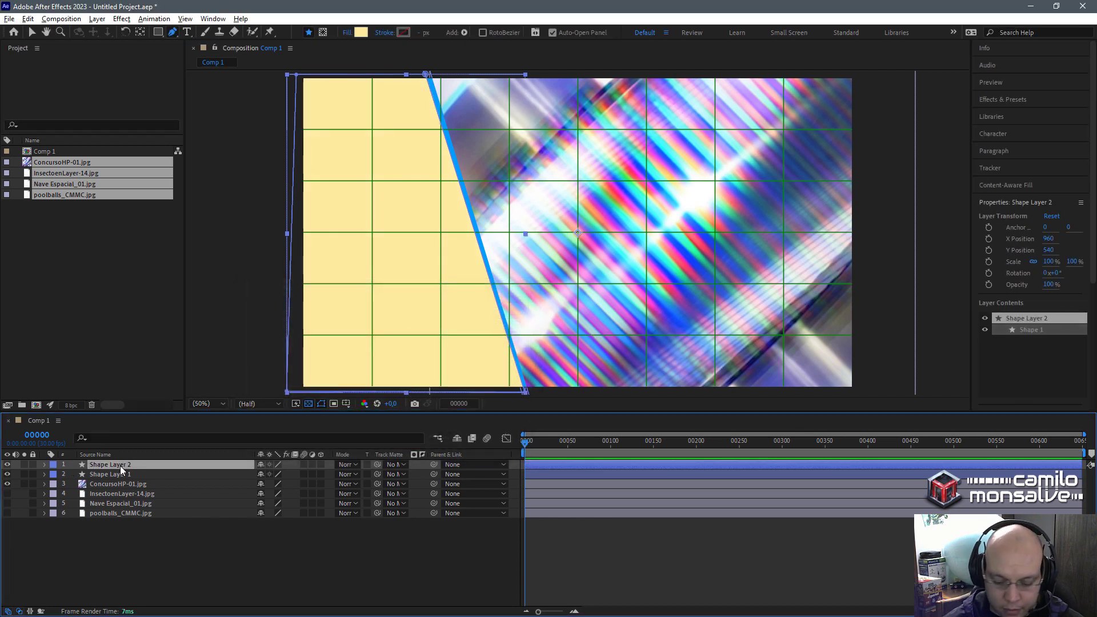
Rename Shape Layer 2 to Bumper.
{"action": "key", "text": "Return"}
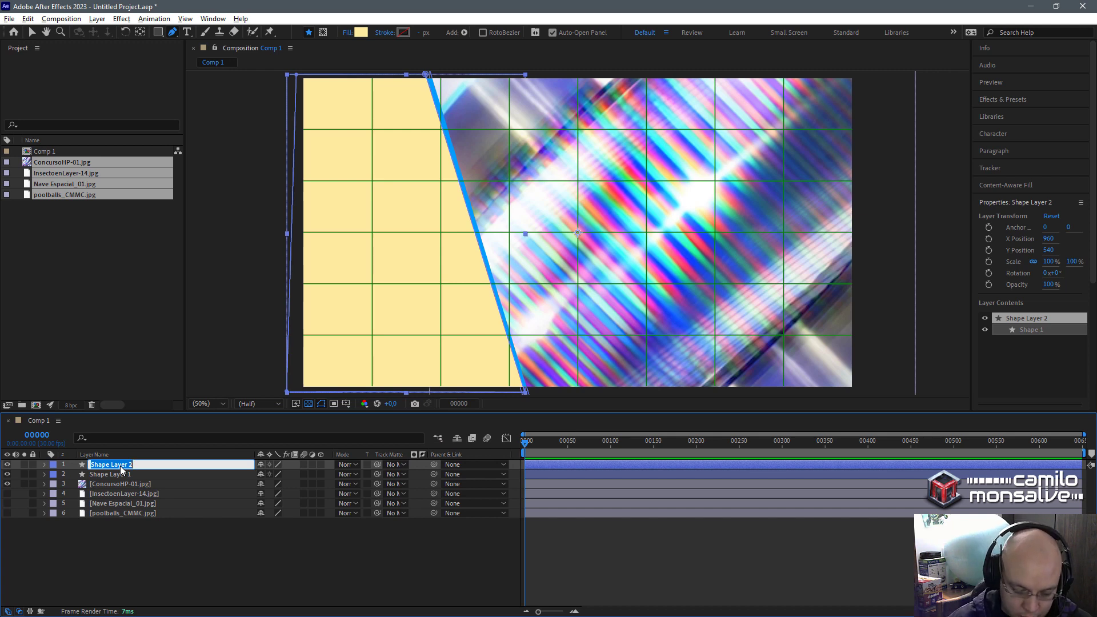
{"action": "type", "text": "Bumbper"}
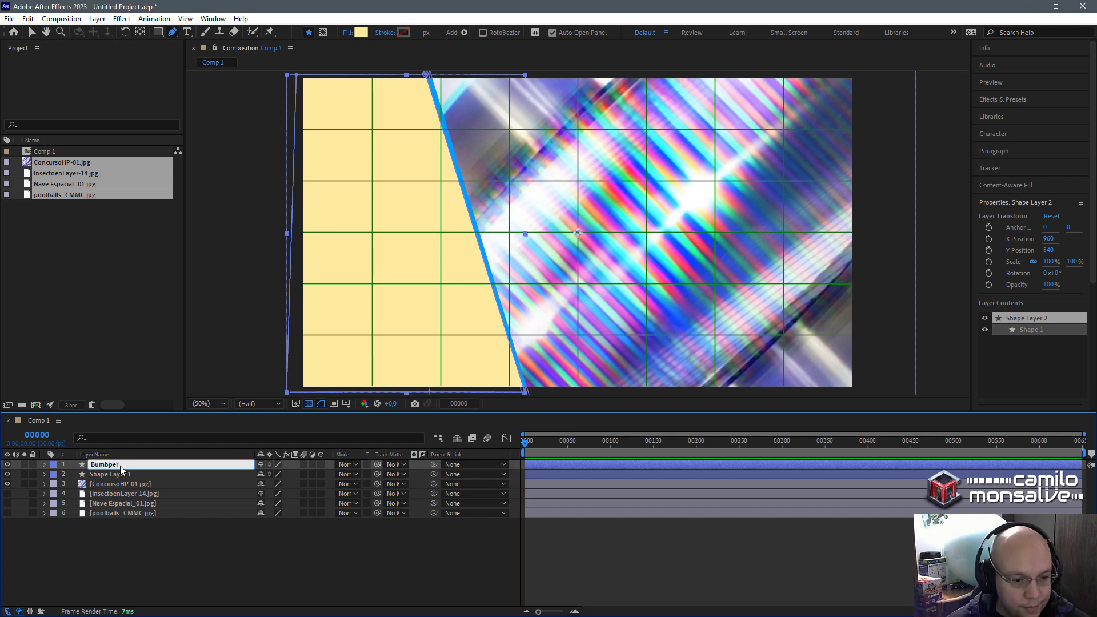
{"action": "key", "text": "Return"}
{"action": "key", "text": "Return"}
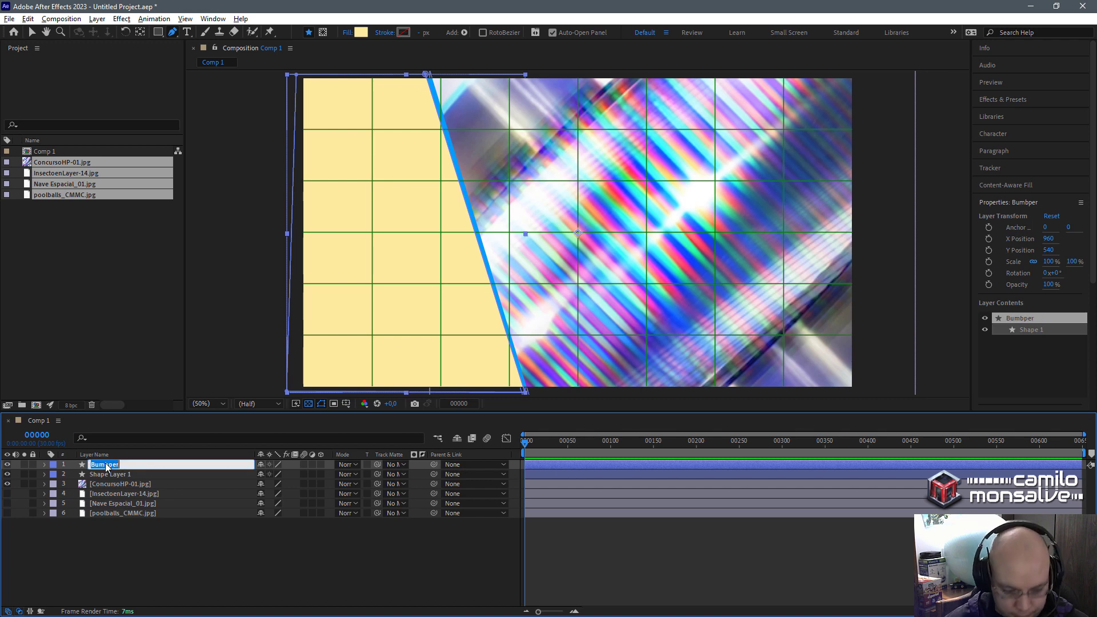
{"action": "type", "text": "Bumper"}
{"action": "key", "text": "Return"}
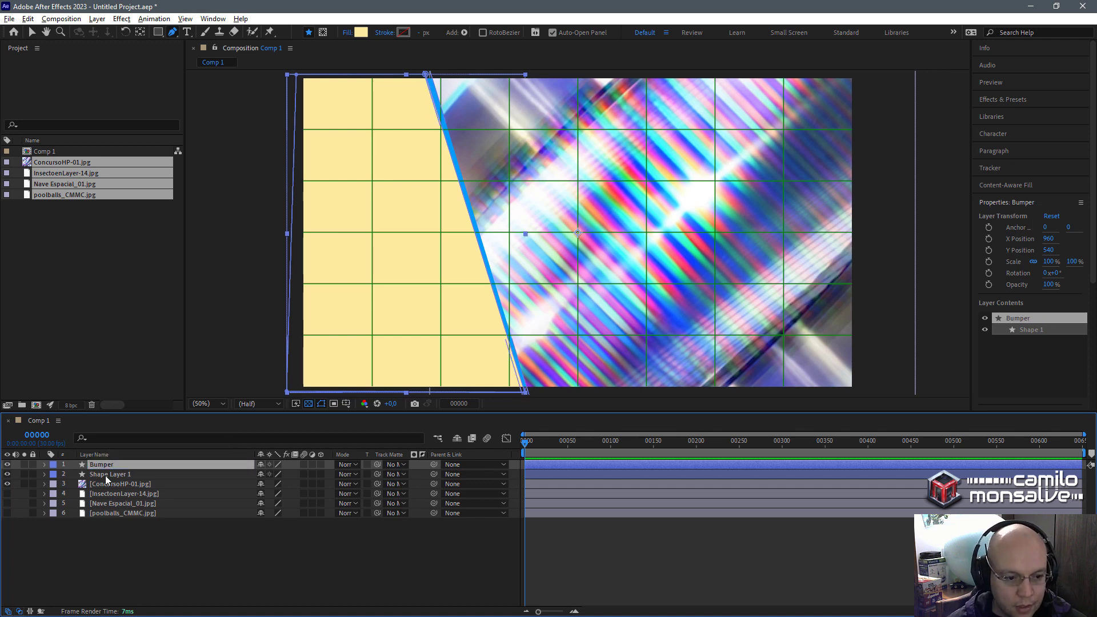
Move the divider layer above Bumper and rename it Linea divisoria.
{"action": "left_click", "coordinate": [105, 476]}
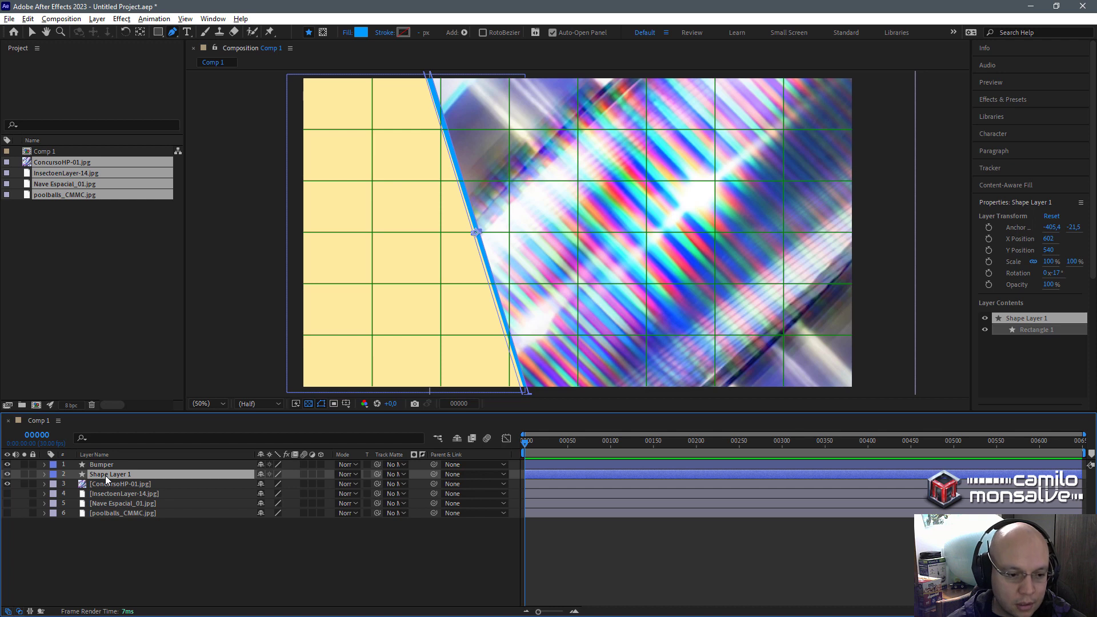
{"action": "left_click_drag", "start_coordinate": [105, 475], "coordinate": [113, 465]}
{"action": "key", "text": "Return"}
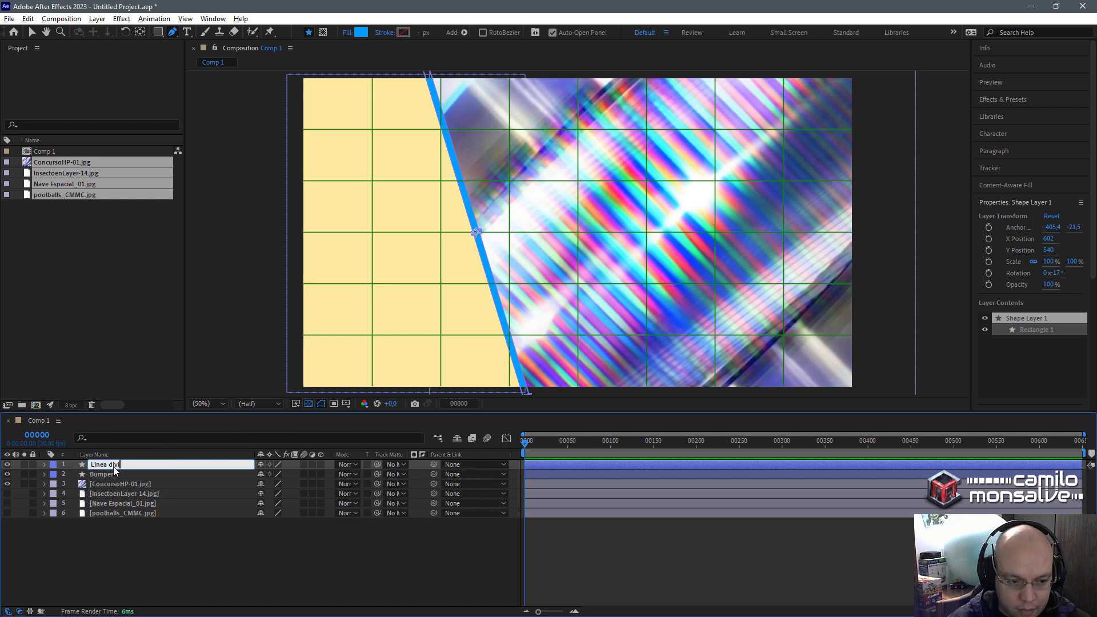
{"action": "type", "text": "nea divisoria"}
{"action": "key", "text": "Return"}
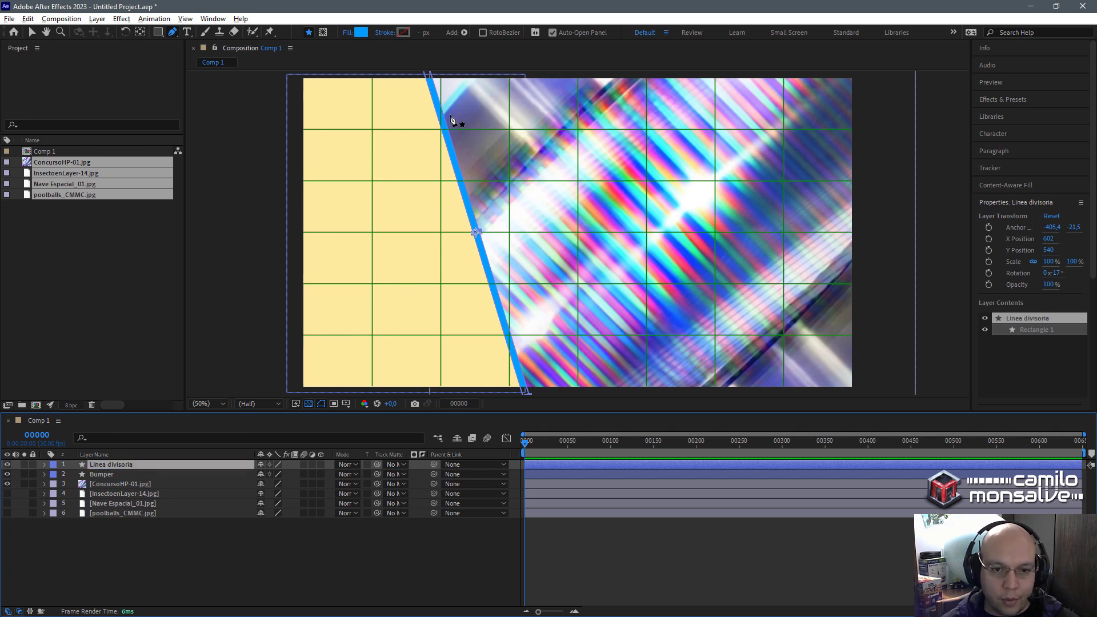
{"action": "left_click", "coordinate": [32, 32]}
Hide ConcursoHP-01.jpg's solo view and make all four image layers visible again.
{"action": "left_click", "coordinate": [576, 550]}
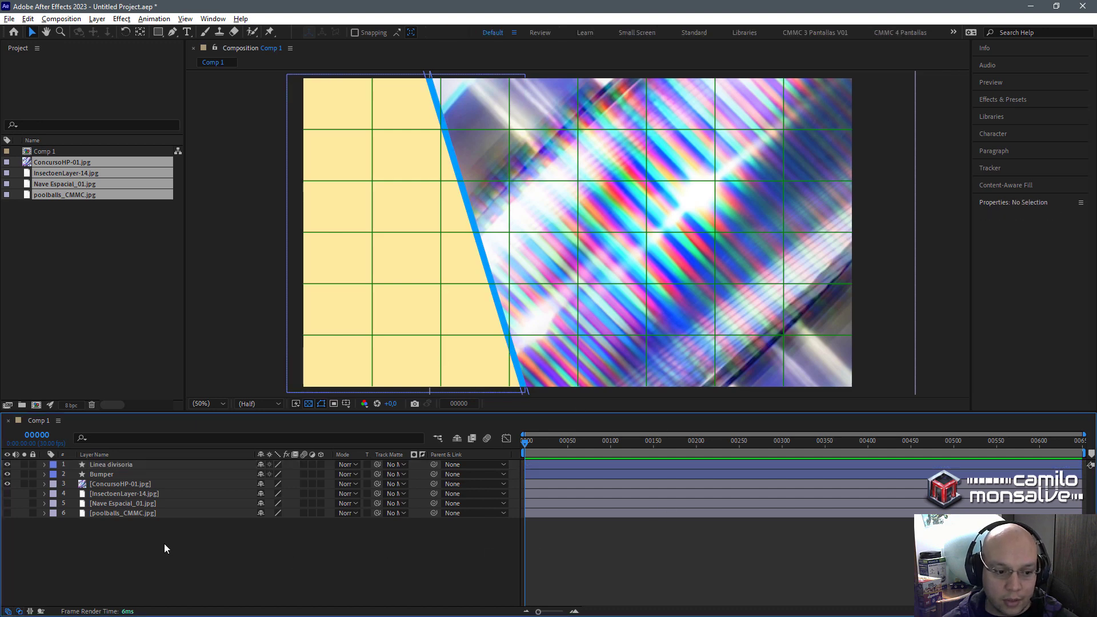
{"action": "left_click", "coordinate": [8, 484]}
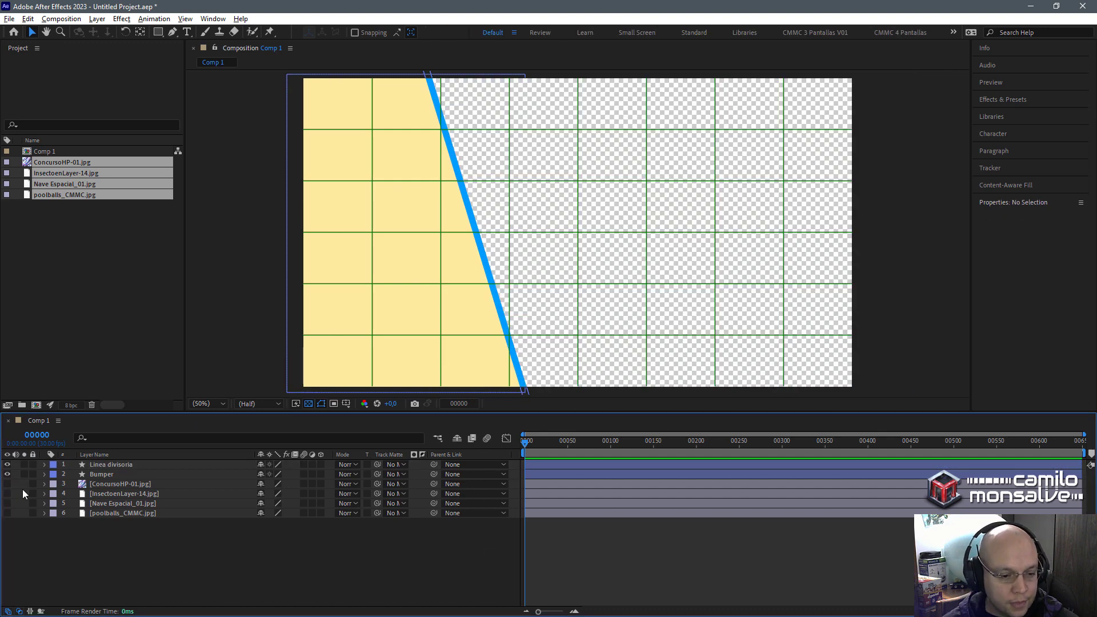
{"action": "left_click_drag", "start_coordinate": [11, 489], "coordinate": [8, 513]}
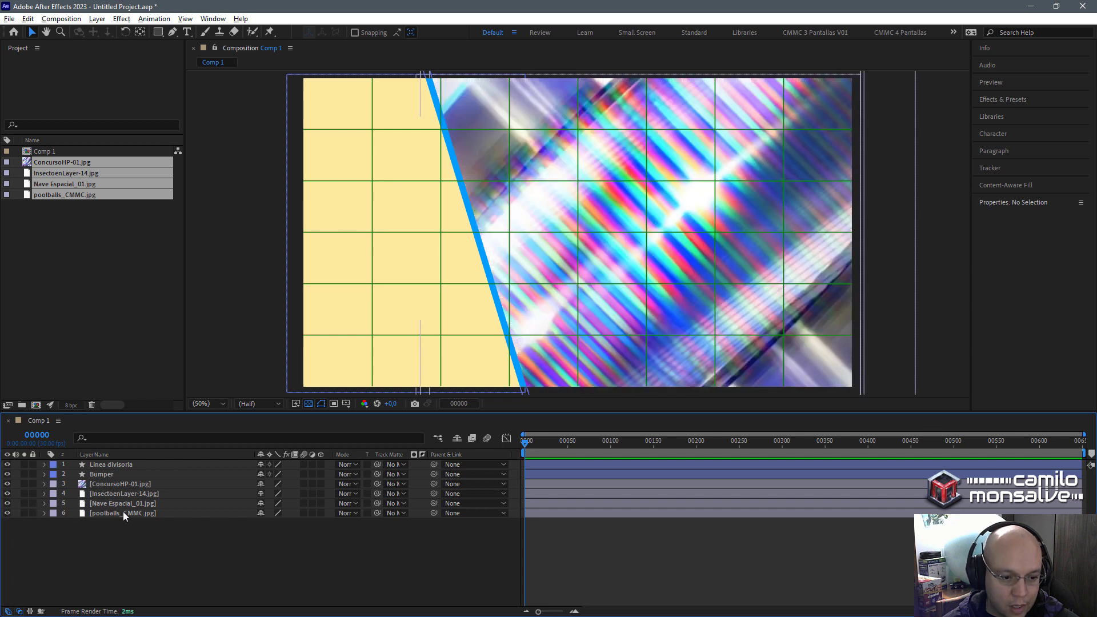
{"action": "left_click", "coordinate": [125, 513]}
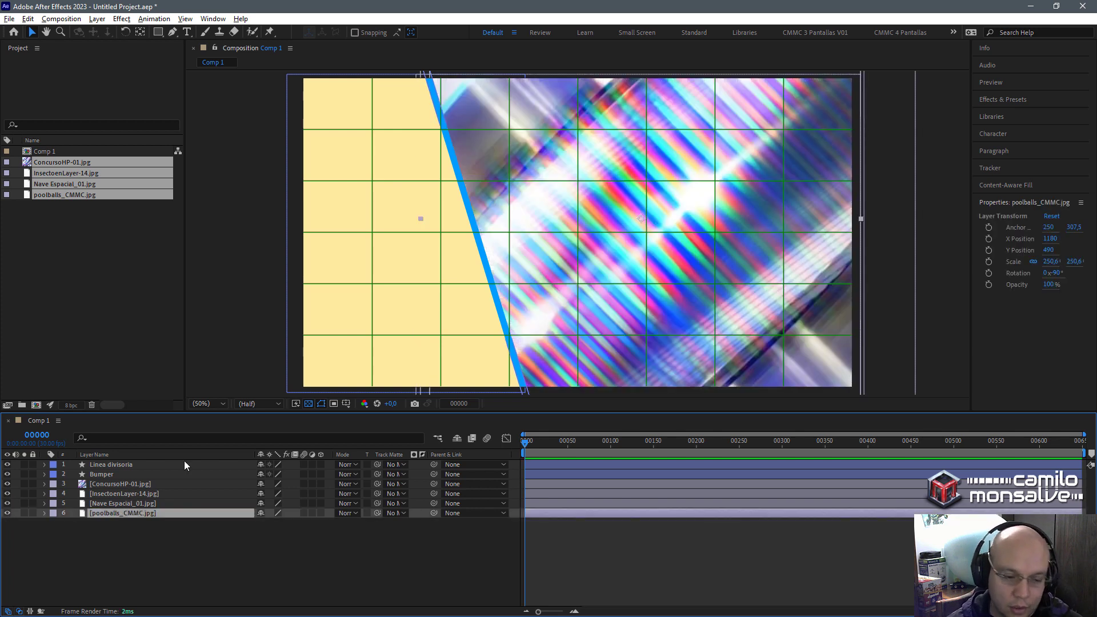
Rename ConcursoHP-01.jpg to BK1 and InsectoenLayer-14.jpg to Bk2.
{"action": "left_click", "coordinate": [111, 484]}
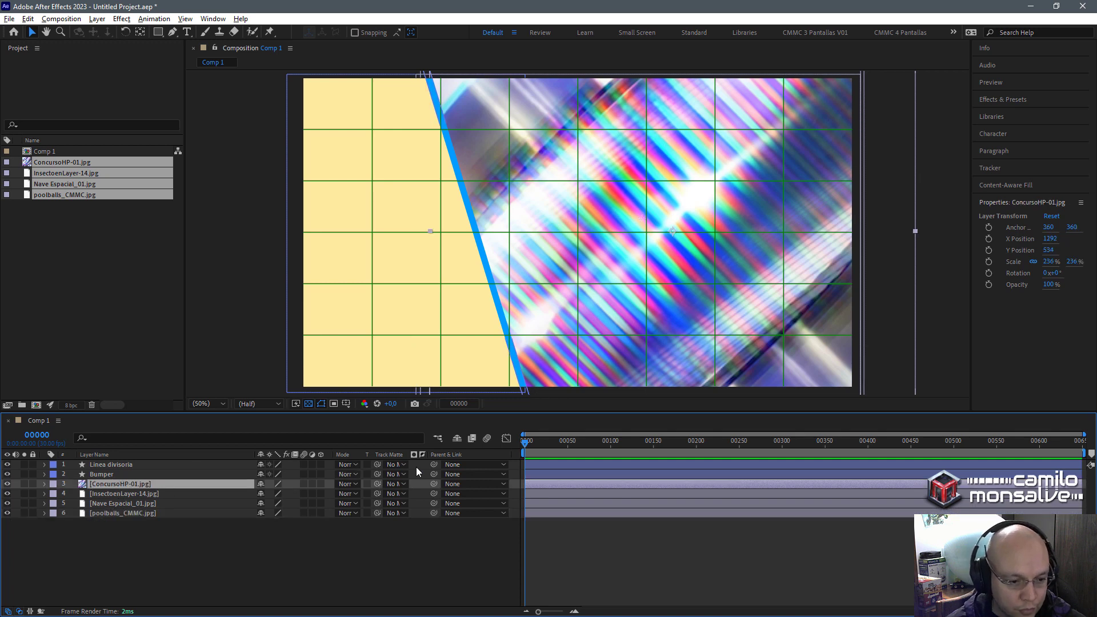
{"action": "key", "text": "Return"}
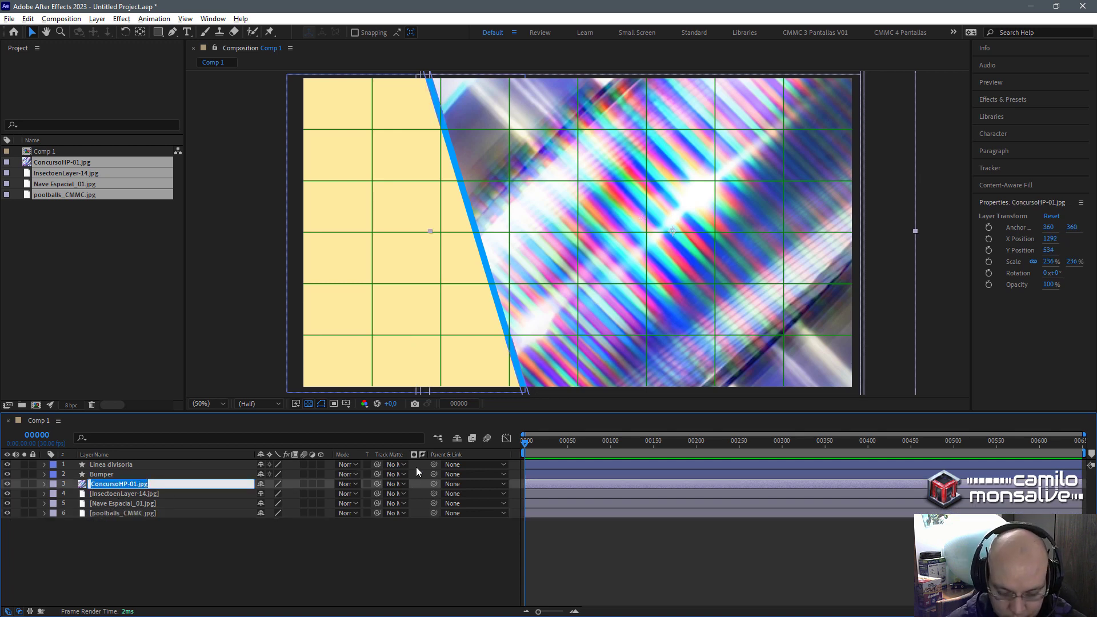
{"action": "type", "text": "BK1"}
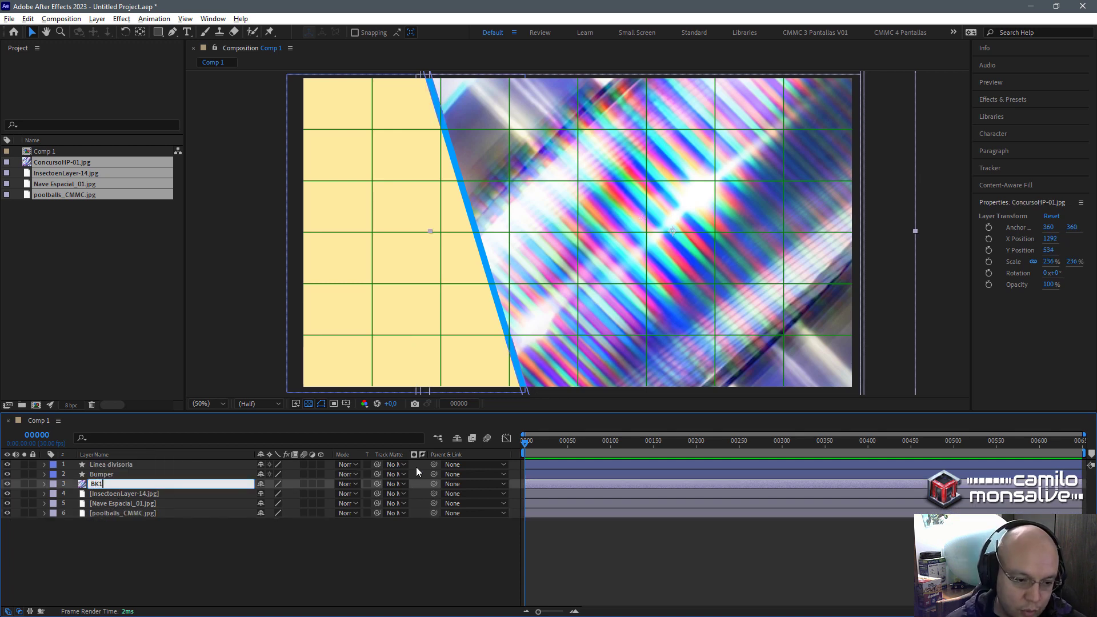
{"action": "key", "text": "Return"}
{"action": "key", "text": "ctrl+Down"}
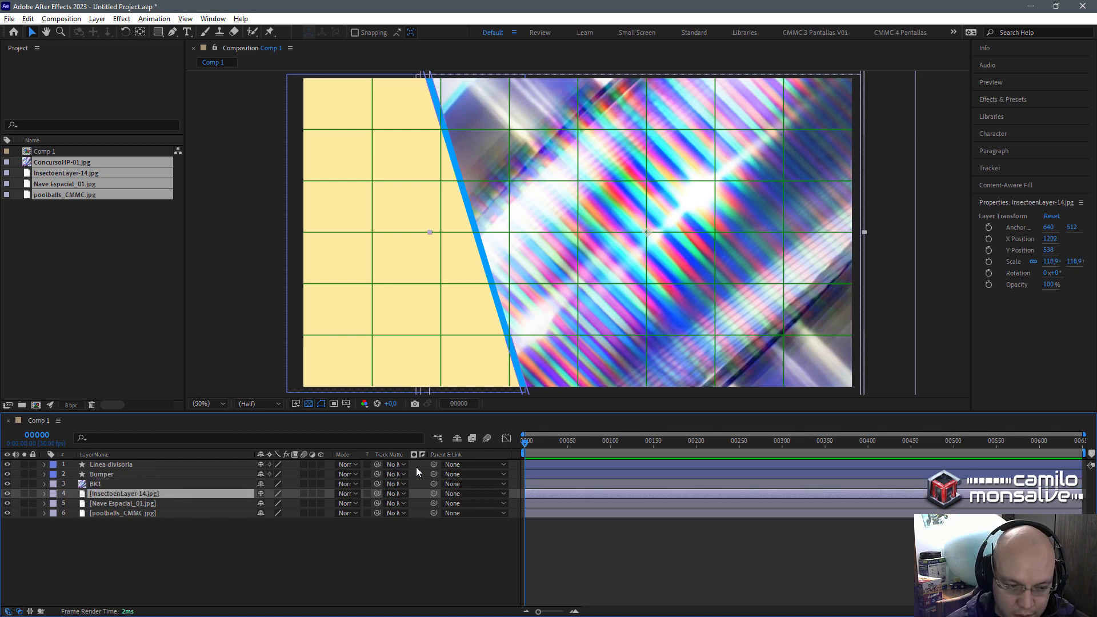
{"action": "key", "text": "Return"}
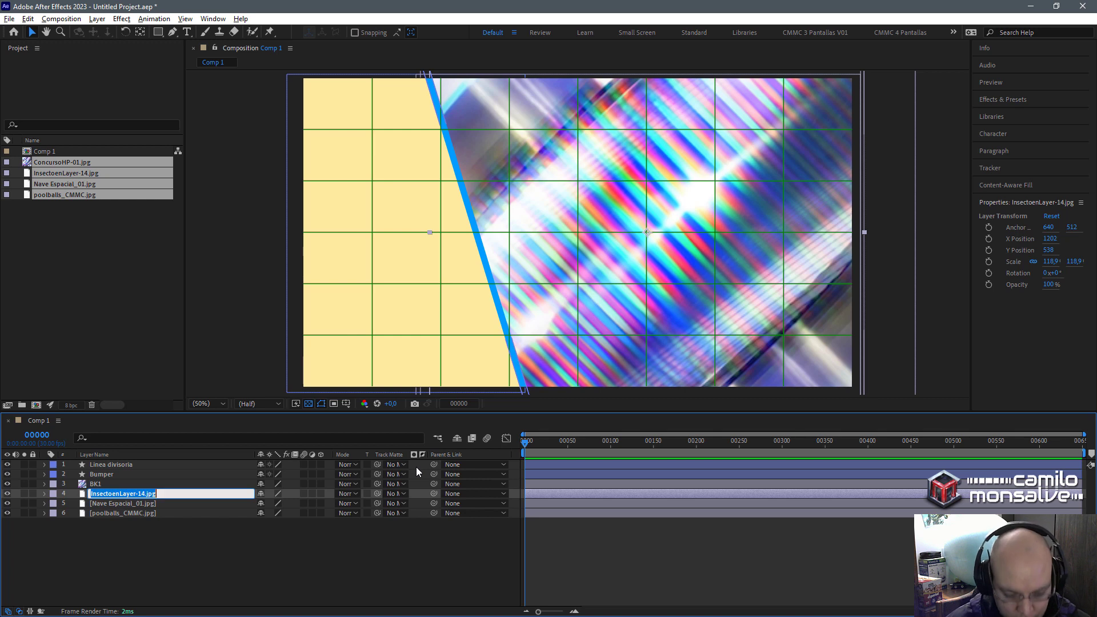
{"action": "type", "text": "Bk2"}
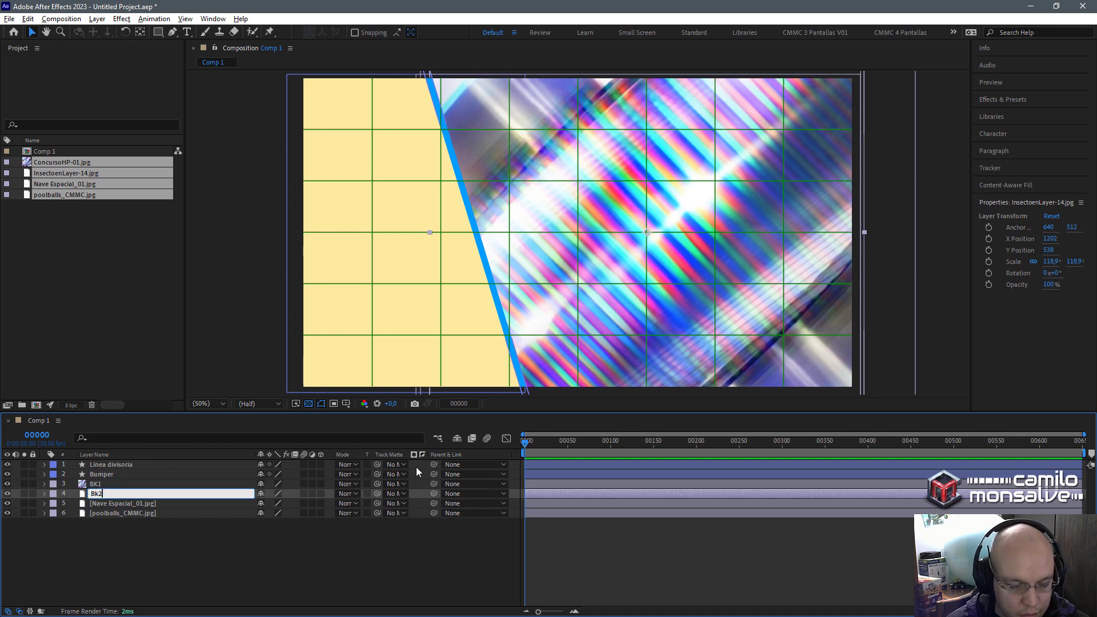
{"action": "key", "text": "Return"}
Rename Nave Espacial_01.jpg to Bk3 and poolballs_CMMC.jpg to BK4.
{"action": "key", "text": "ctrl+Down"}
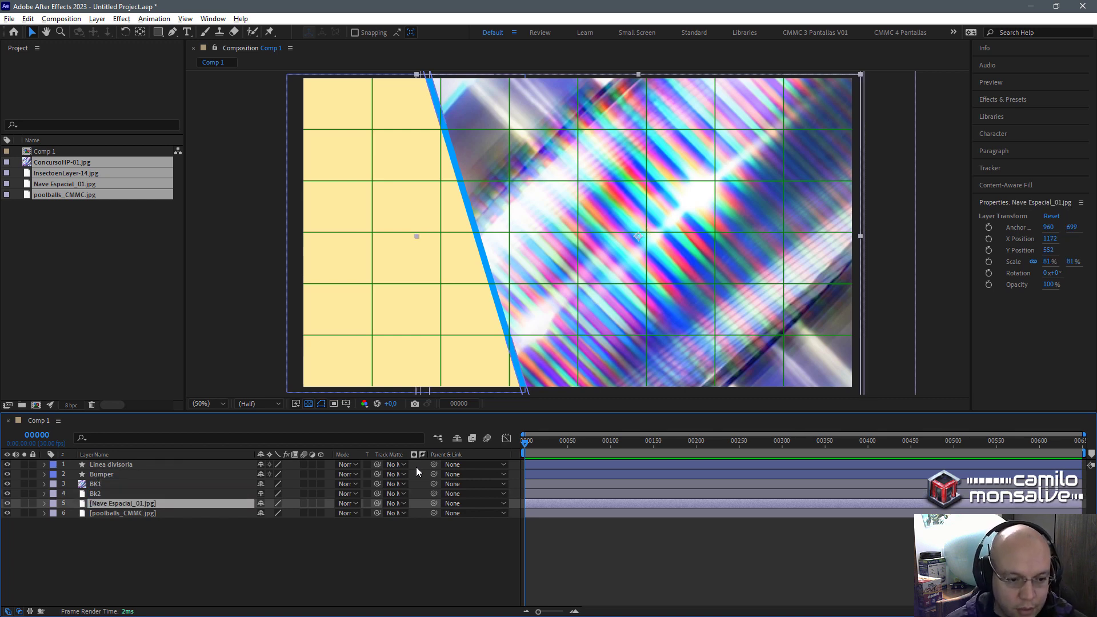
{"action": "key", "text": "Return"}
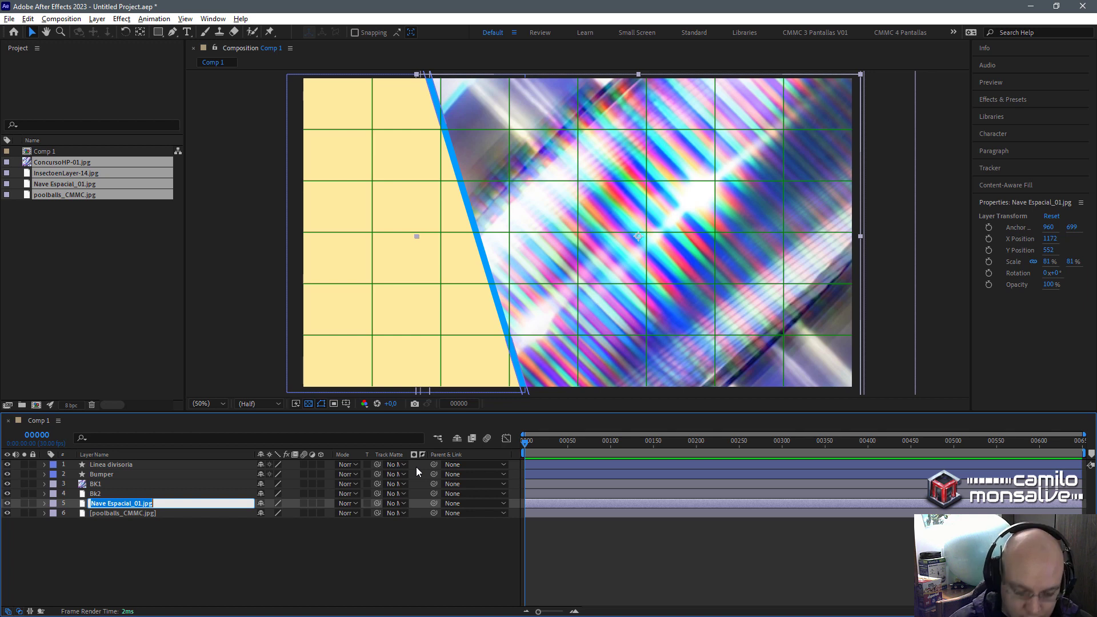
{"action": "type", "text": "Bk3"}
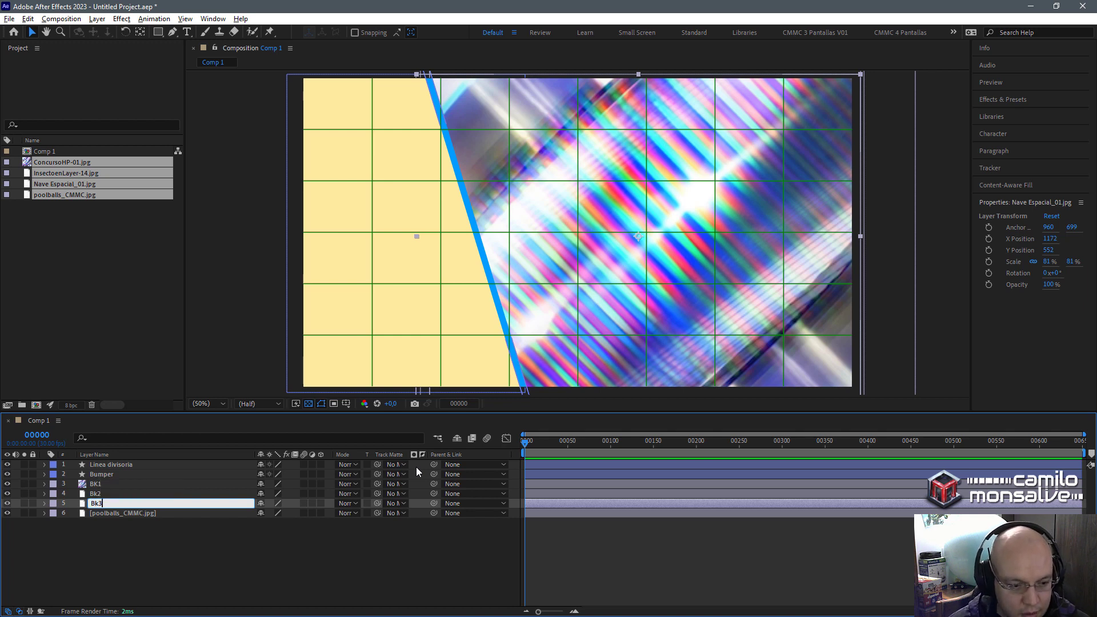
{"action": "key", "text": "Return"}
{"action": "key", "text": "ctrl+Down"}
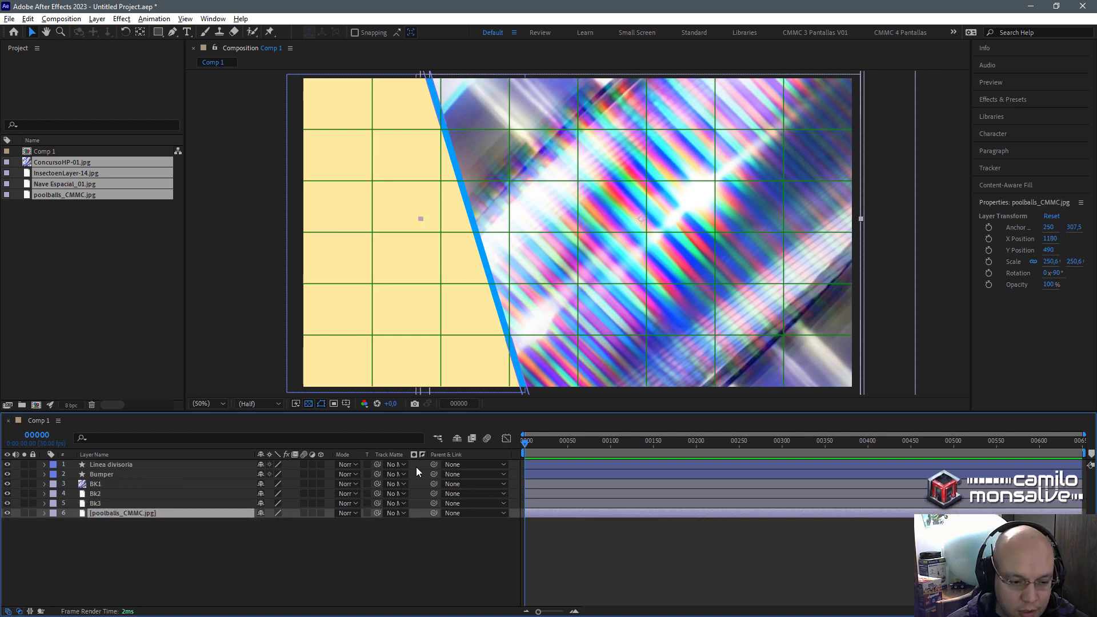
{"action": "key", "text": "Return"}
{"action": "type", "text": "BK"}
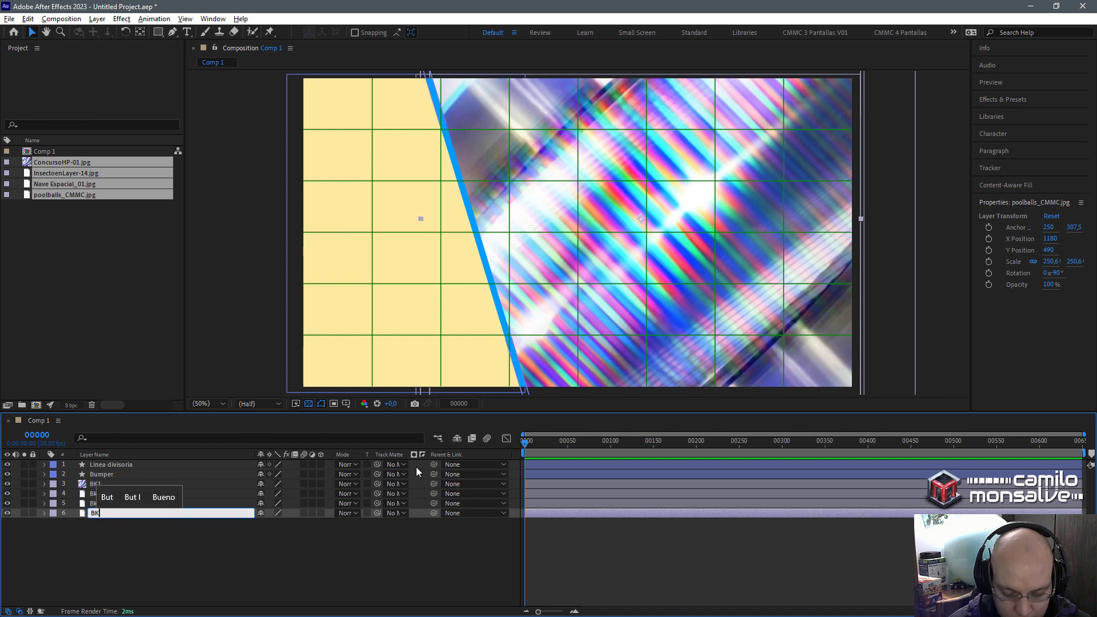
{"action": "type", "text": "4"}
{"action": "key", "text": "Return"}
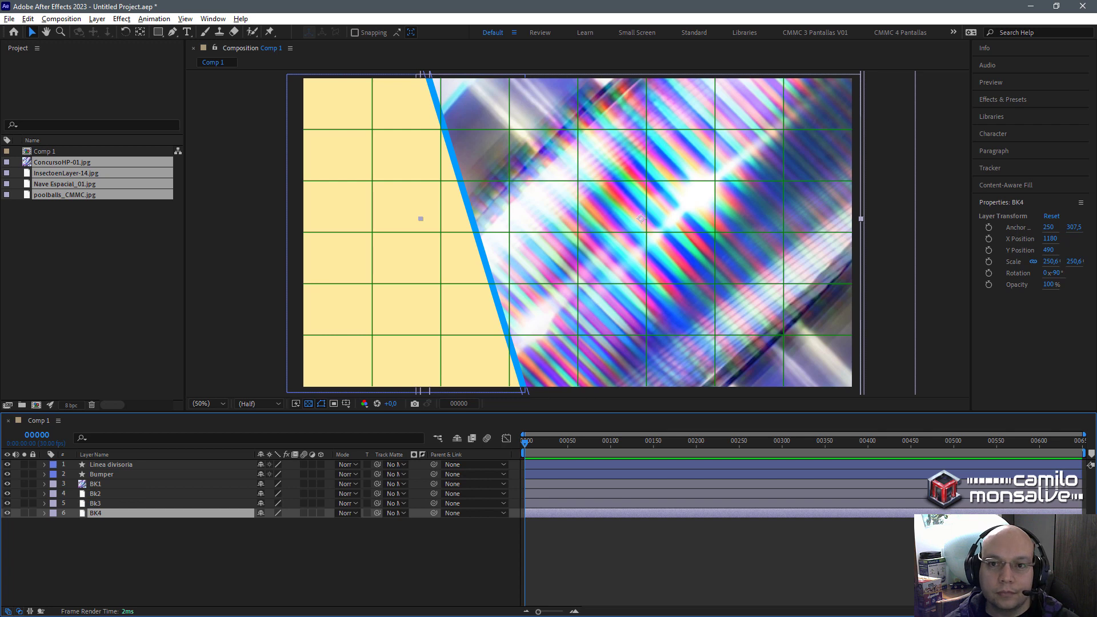
Set the Pen tool's shape fill colour to cyan 00FFCC.
{"action": "left_click", "coordinate": [622, 546]}
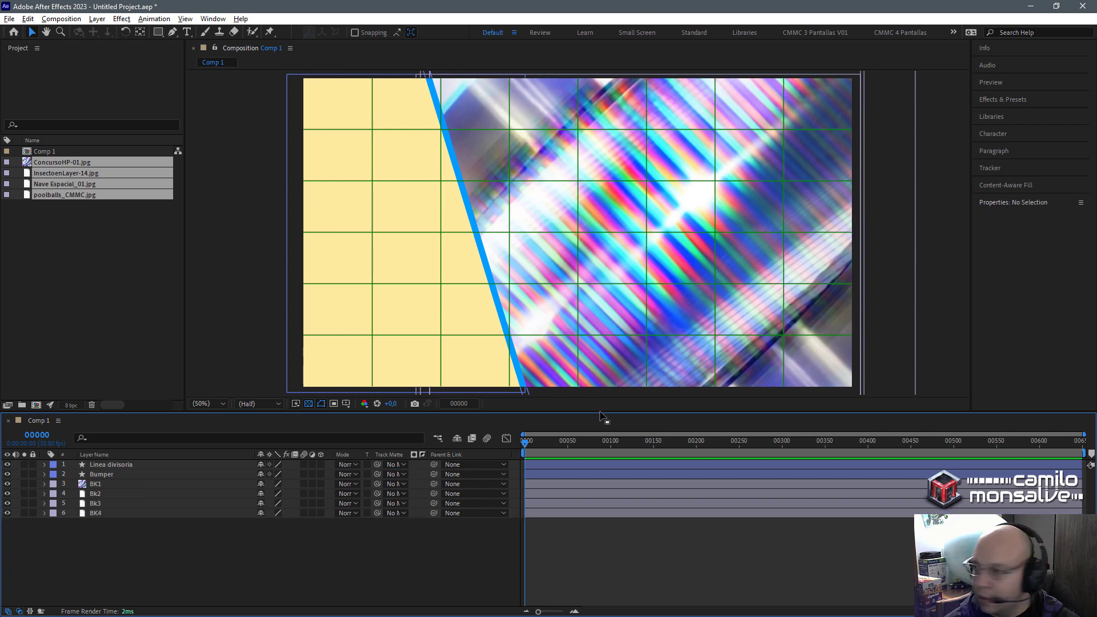
{"action": "left_click", "coordinate": [171, 33]}
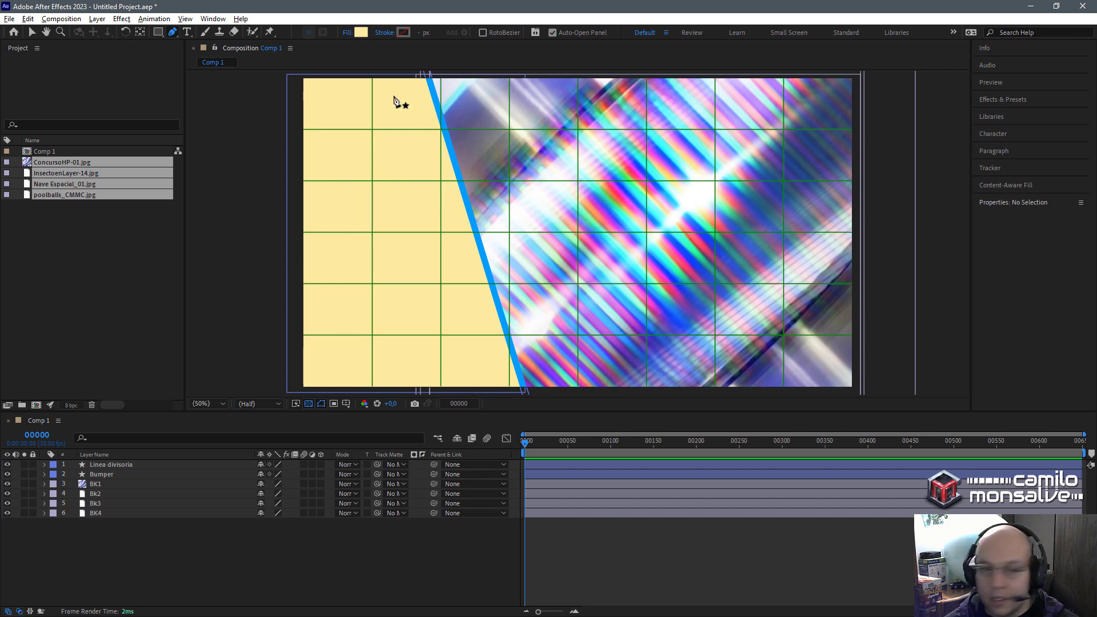
{"action": "left_click", "coordinate": [360, 32]}
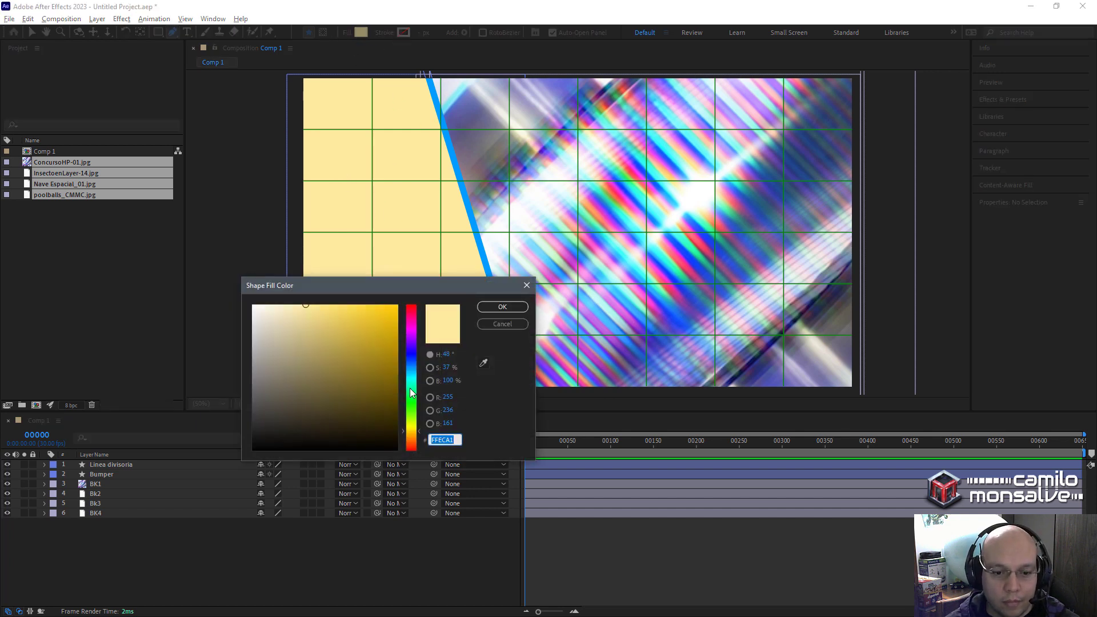
{"action": "left_click", "coordinate": [411, 387]}
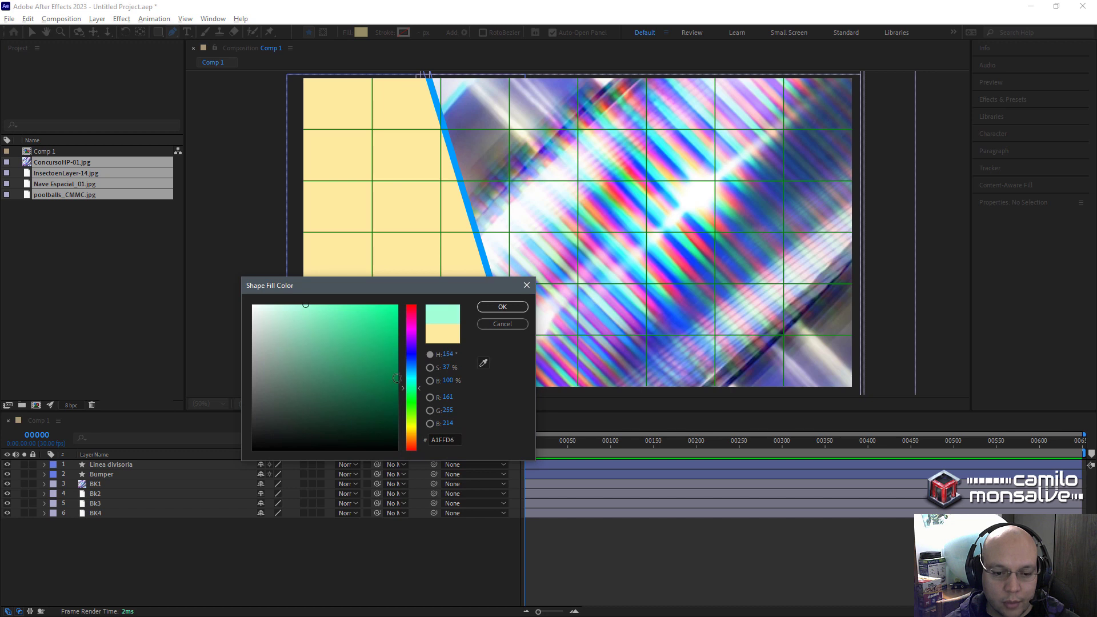
{"action": "left_click_drag", "start_coordinate": [418, 387], "coordinate": [414, 380]}
{"action": "left_click_drag", "start_coordinate": [390, 330], "coordinate": [398, 305]}
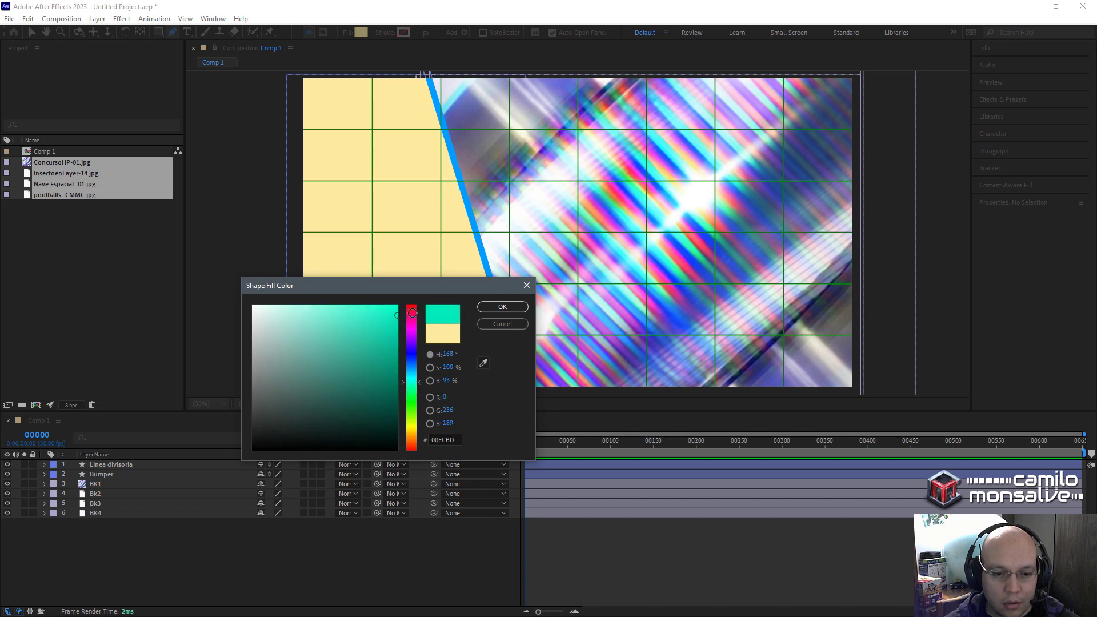
{"action": "left_click", "coordinate": [505, 312]}
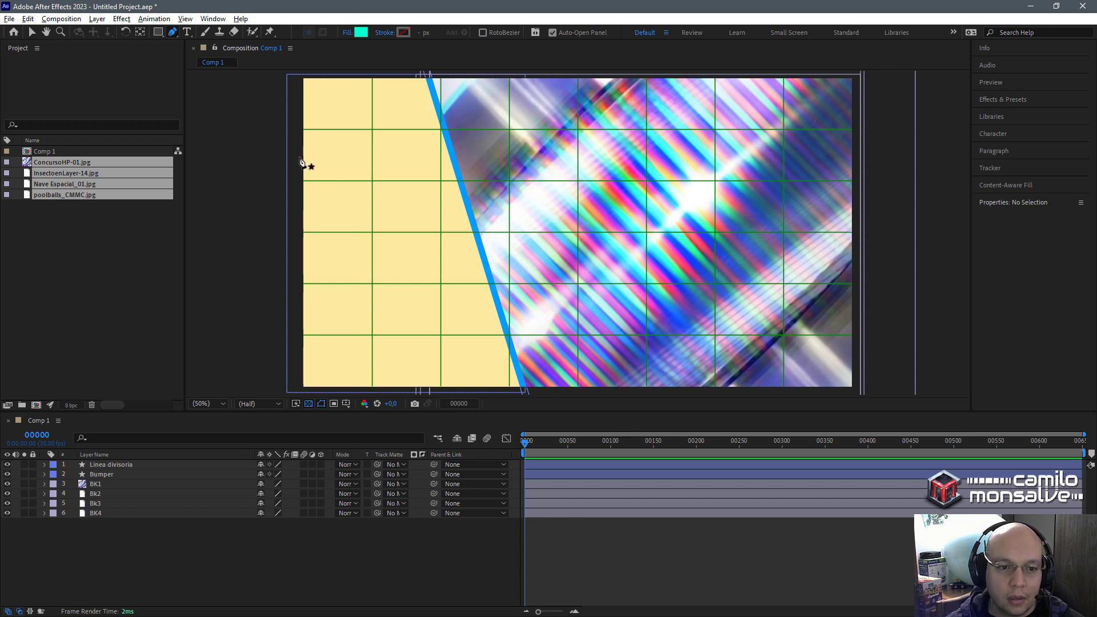
Draw a closed four-corner bar from the left edge to the blue divider.
{"action": "left_click", "coordinate": [299, 155]}
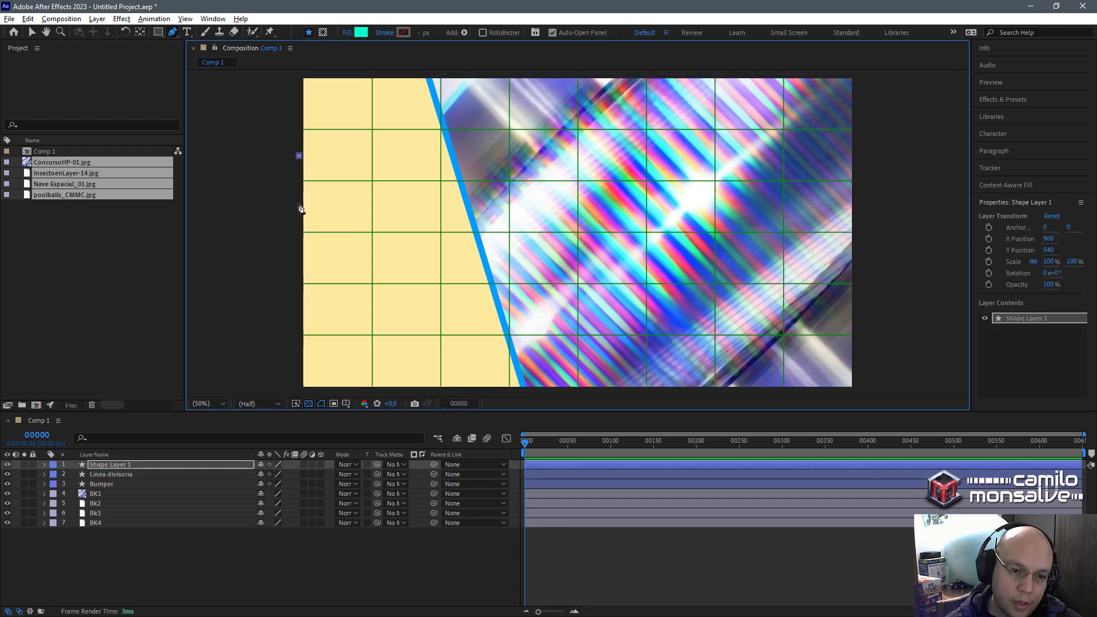
{"action": "left_click", "coordinate": [299, 203]}
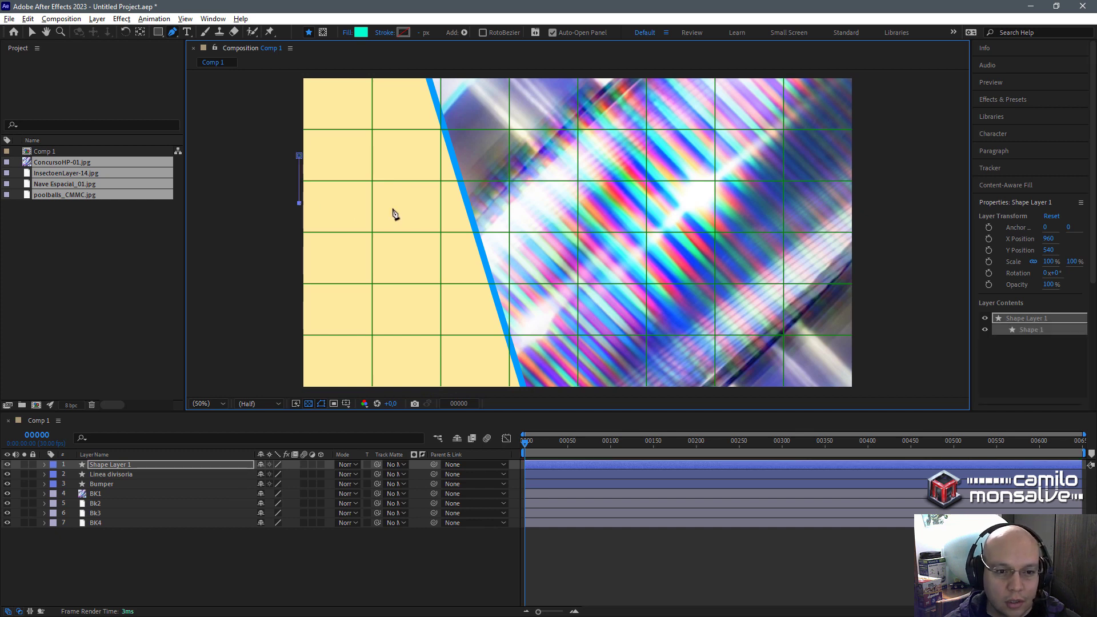
{"action": "left_click", "coordinate": [453, 203]}
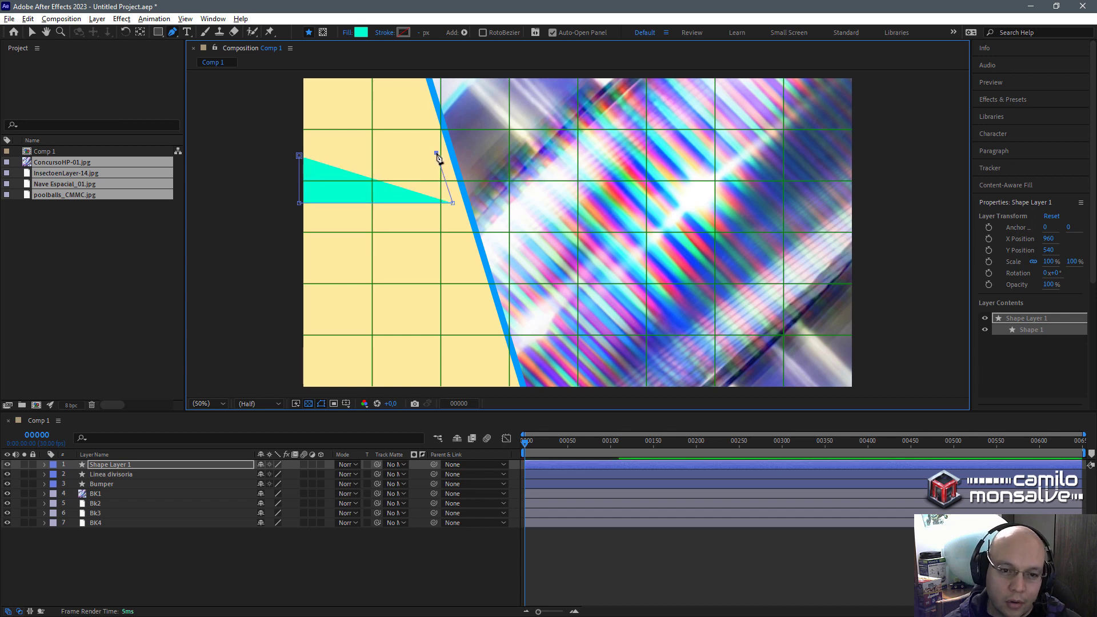
{"action": "left_click", "coordinate": [436, 153]}
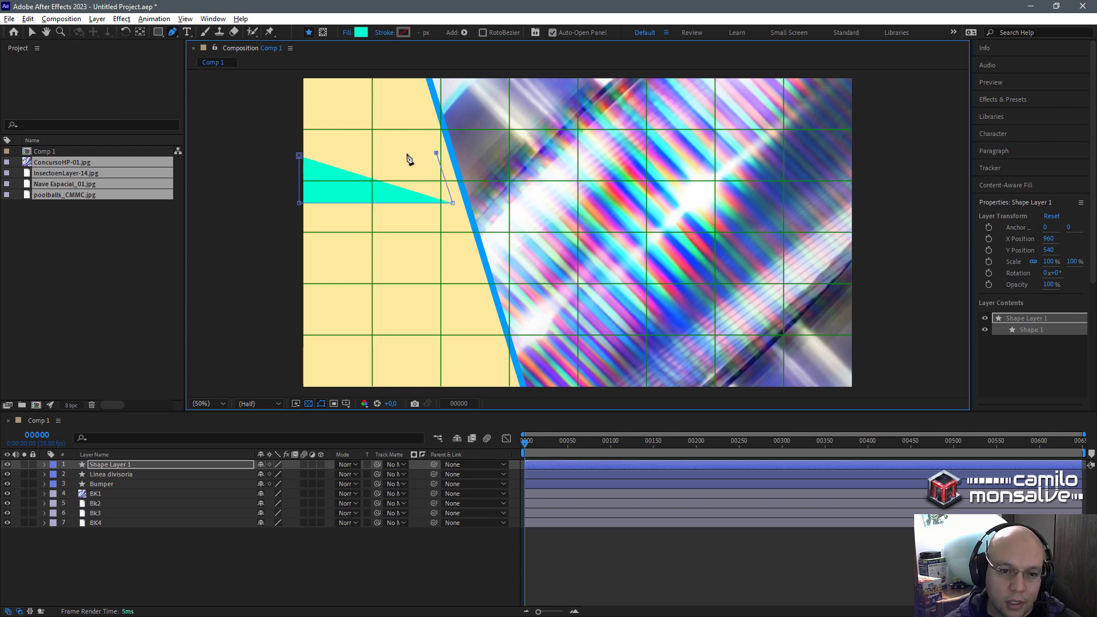
{"action": "left_click", "coordinate": [300, 156]}
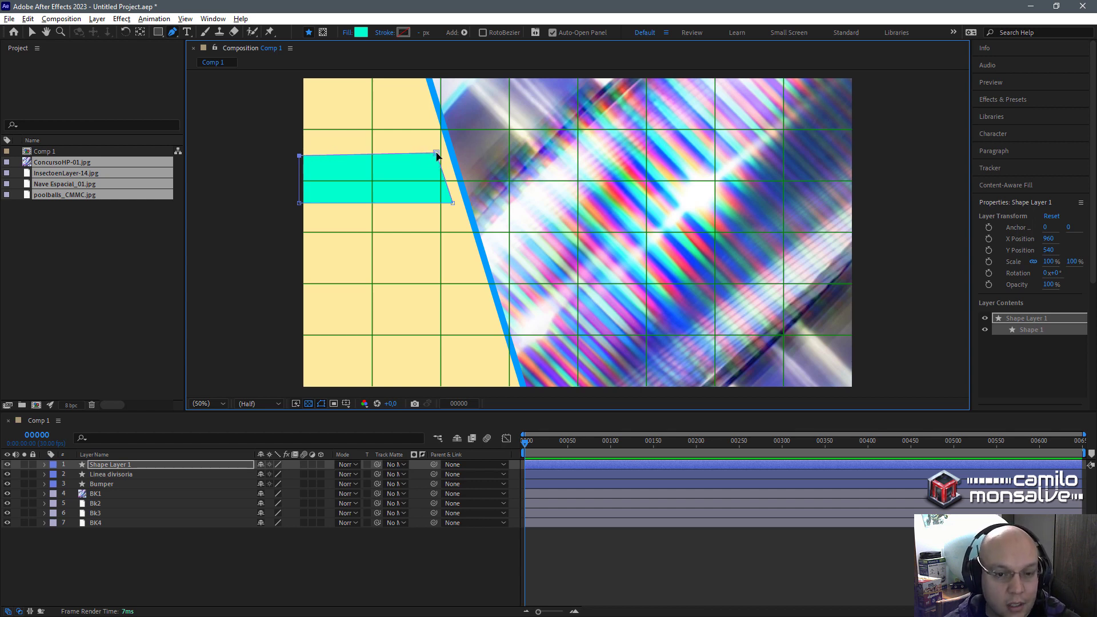
{"action": "left_click_drag", "start_coordinate": [438, 156], "coordinate": [439, 159]}
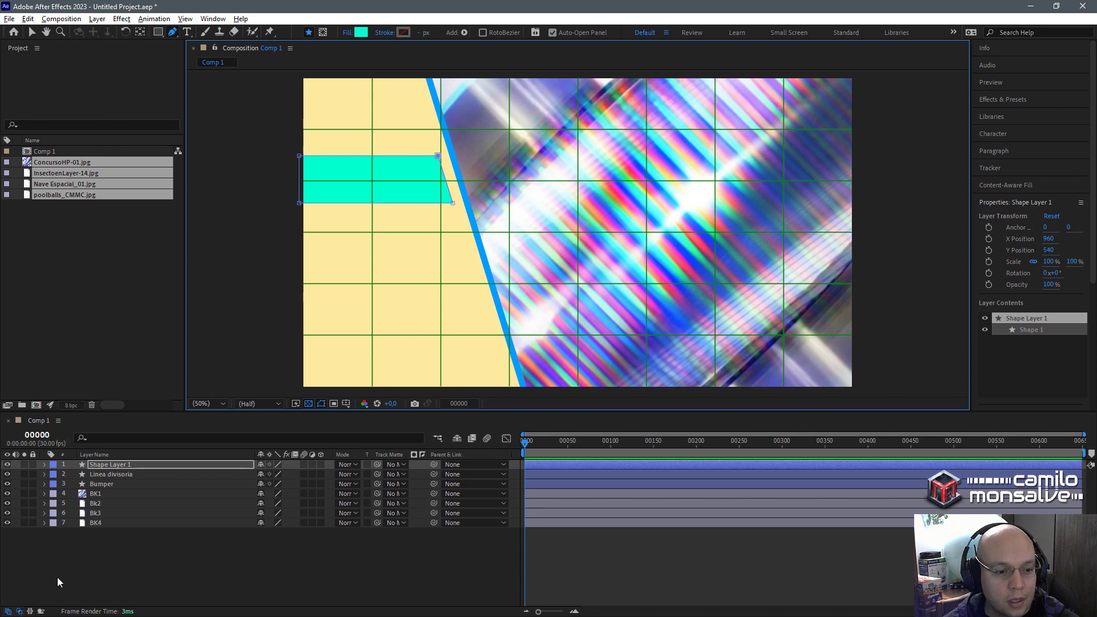
Rename the cyan bar's Shape Layer 1, first Señalador 1, finally Select 1.
{"action": "left_click", "coordinate": [32, 31]}
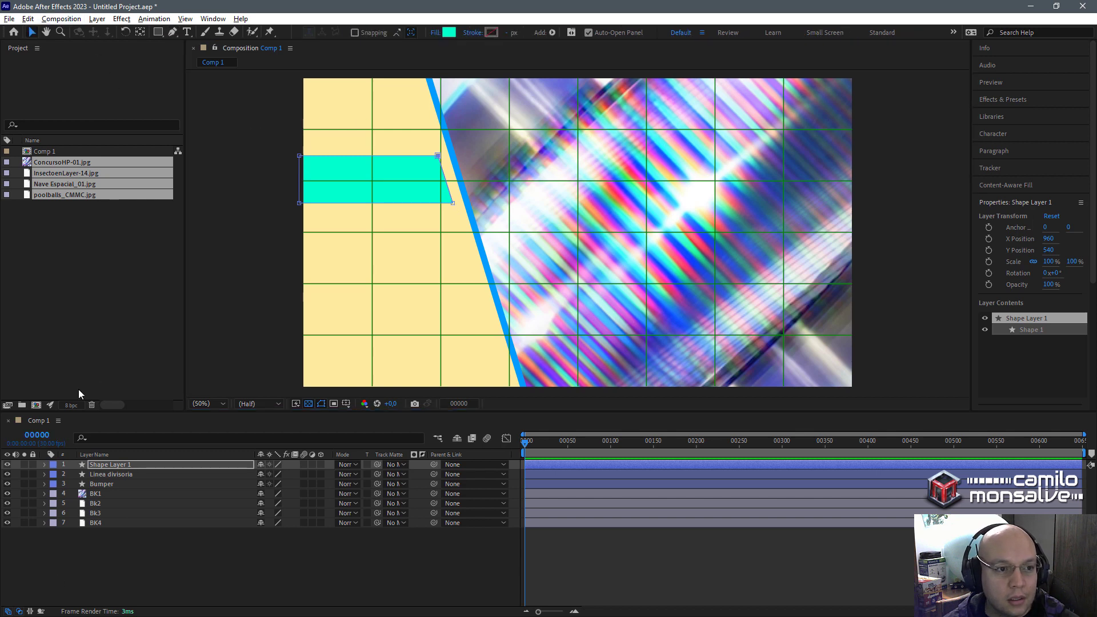
{"action": "left_click", "coordinate": [101, 466]}
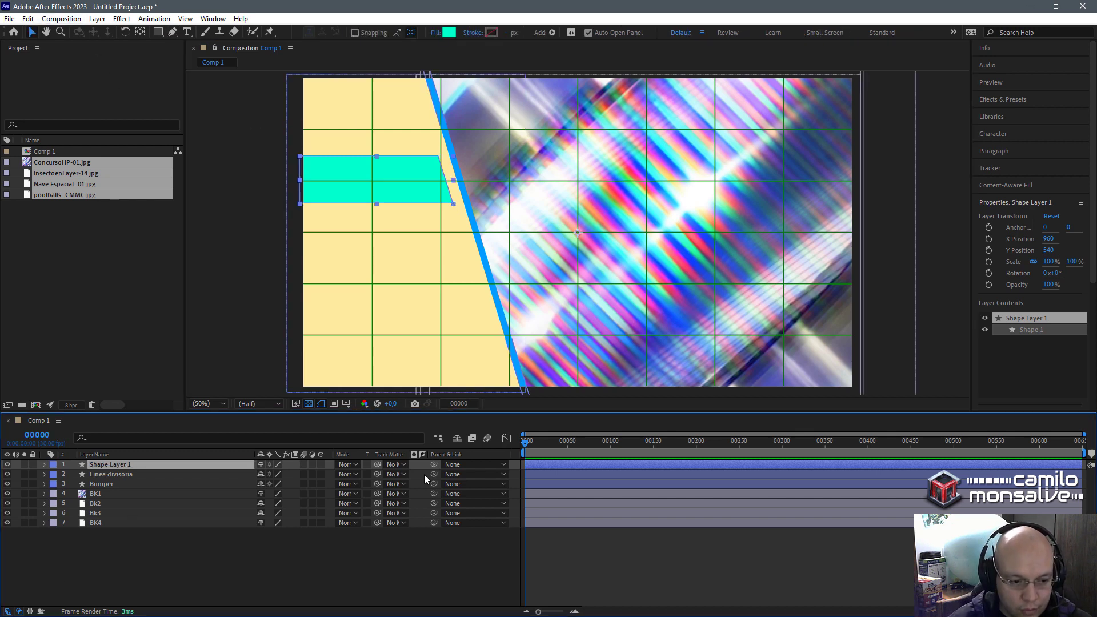
{"action": "key", "text": "Return"}
{"action": "type", "text": "Señalador"}
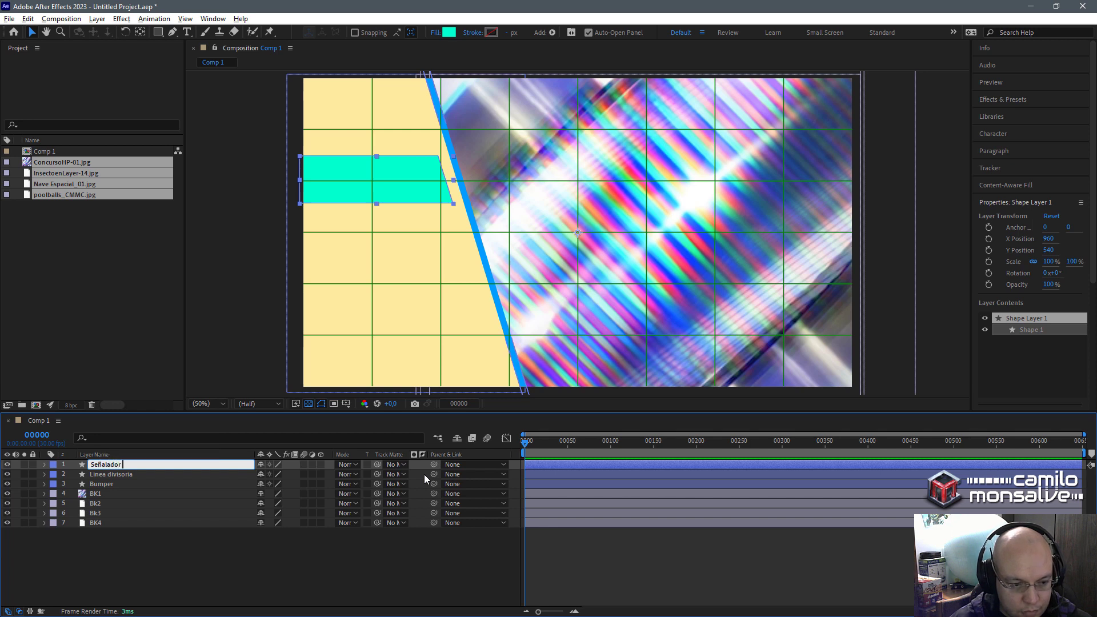
{"action": "type", "text": " 1"}
{"action": "key", "text": "Return"}
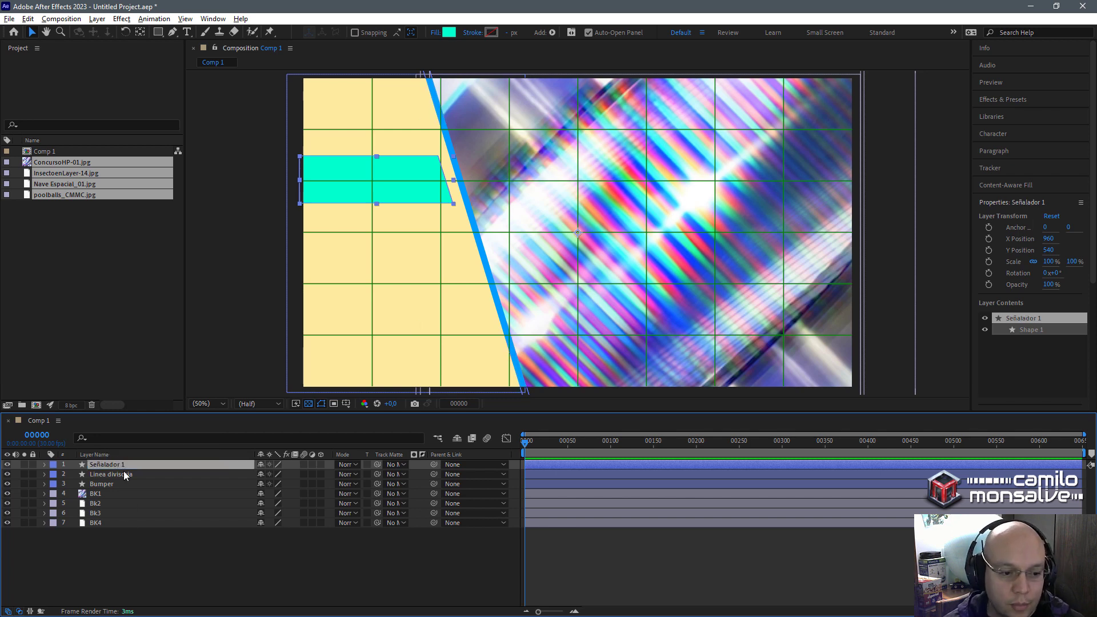
{"action": "key", "text": "Return"}
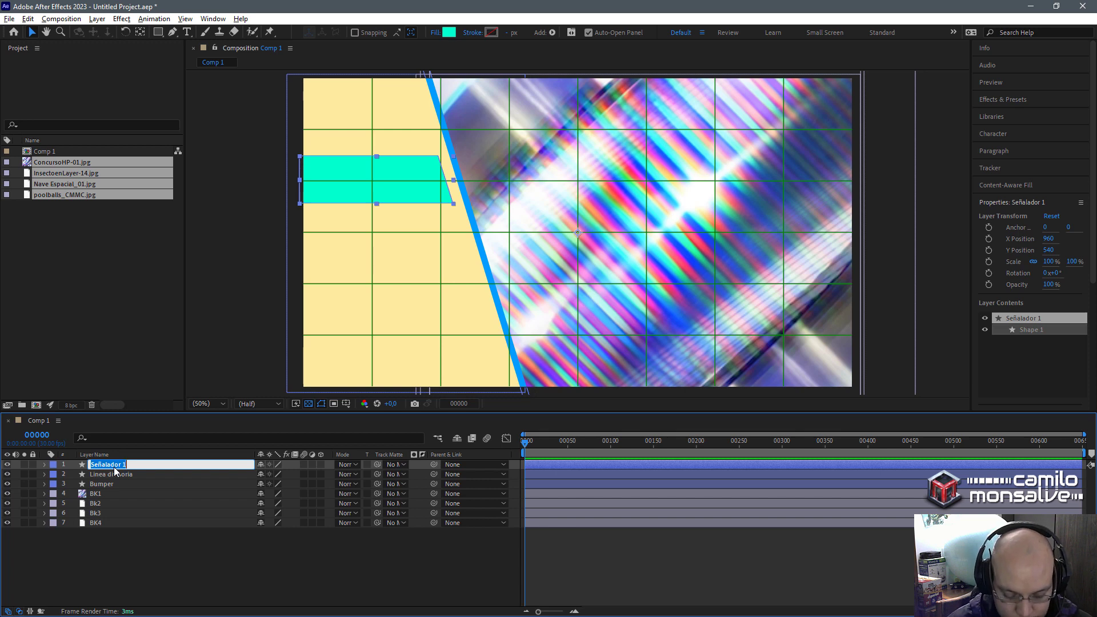
{"action": "type", "text": "Select 1"}
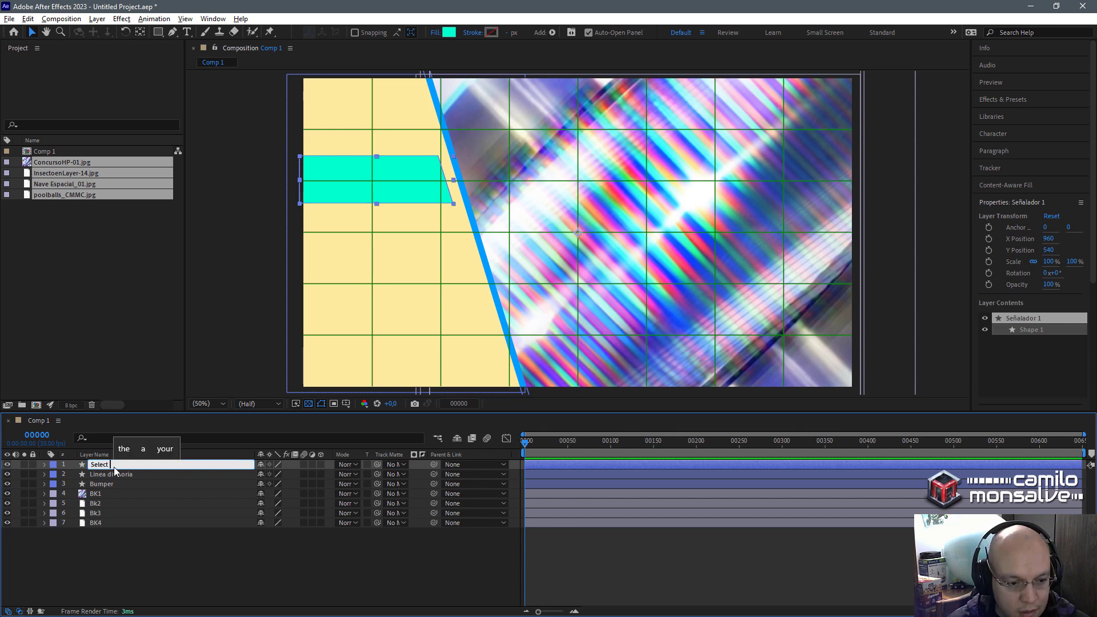
{"action": "key", "text": "Return"}
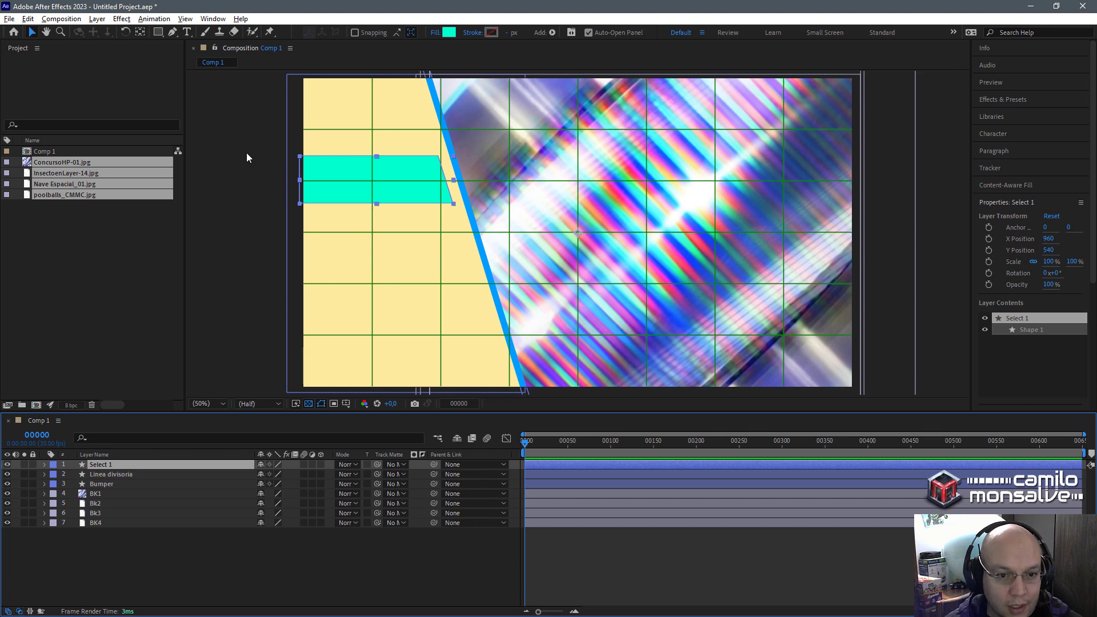
{"action": "left_click", "coordinate": [569, 540]}
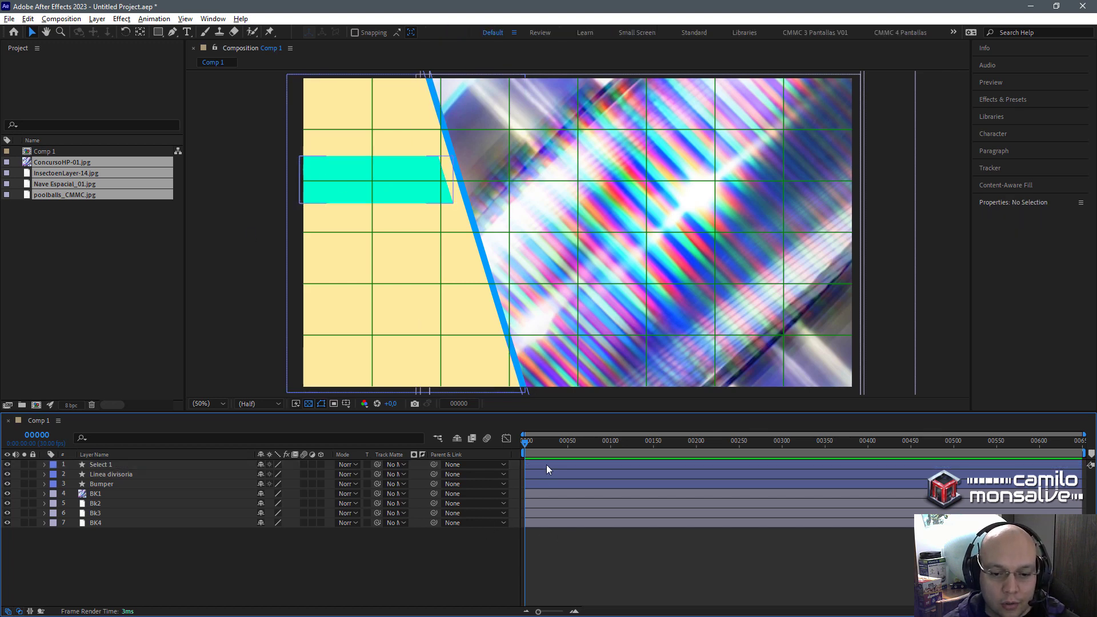
{"action": "left_click", "coordinate": [547, 464]}
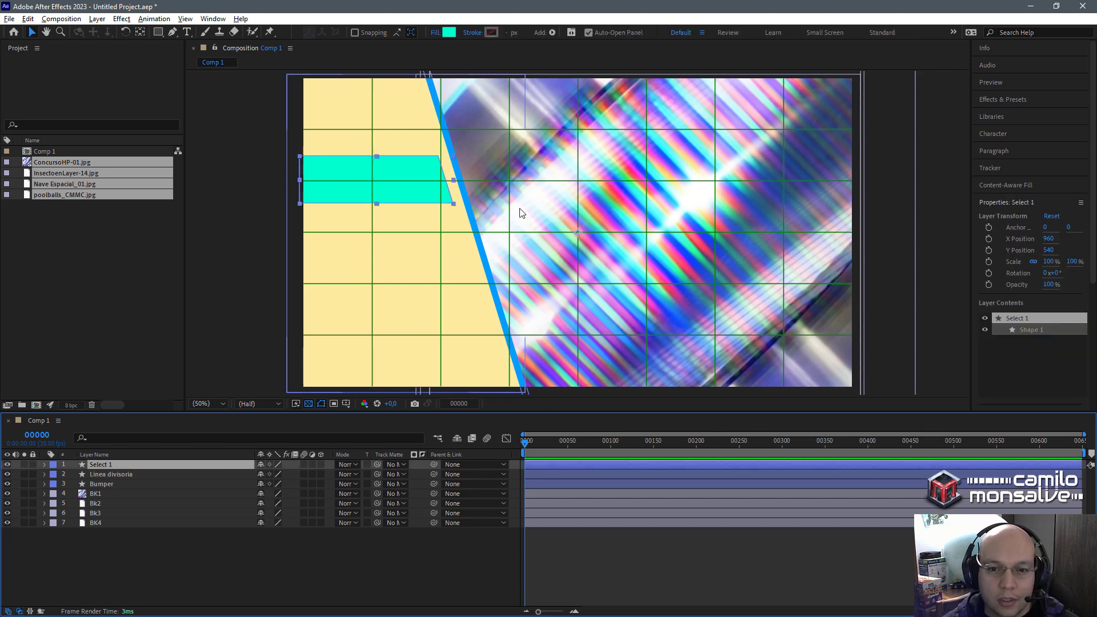
{"action": "scroll", "coordinate": [520, 213], "scroll_direction": "down", "scroll_amount": 1}
{"action": "scroll", "coordinate": [521, 213], "scroll_direction": "up", "scroll_amount": 1}
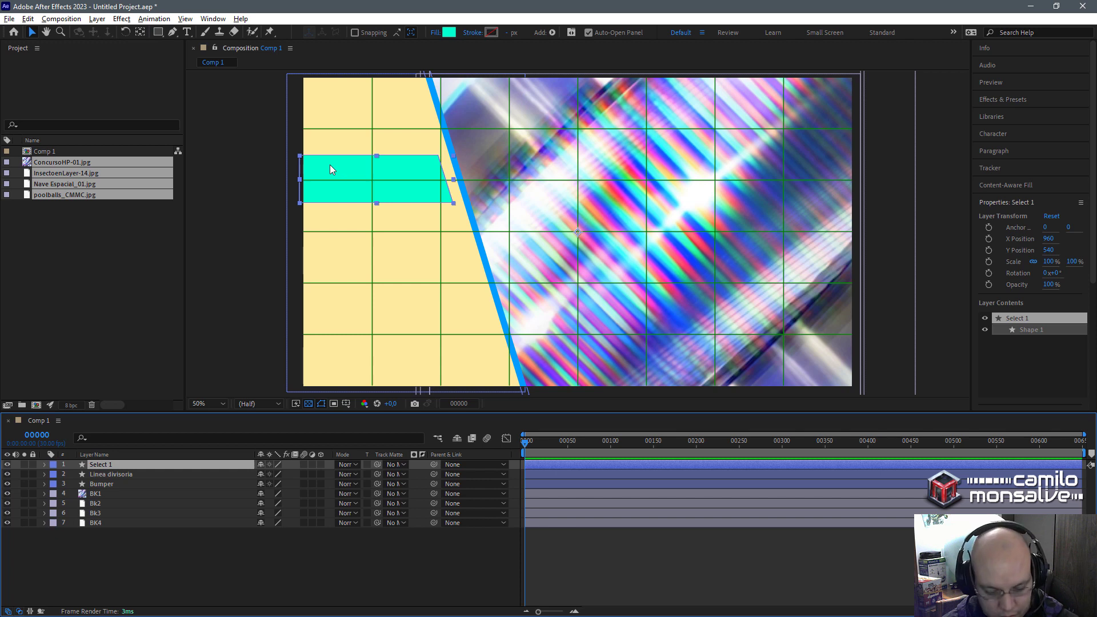
{"action": "key", "text": "y"}
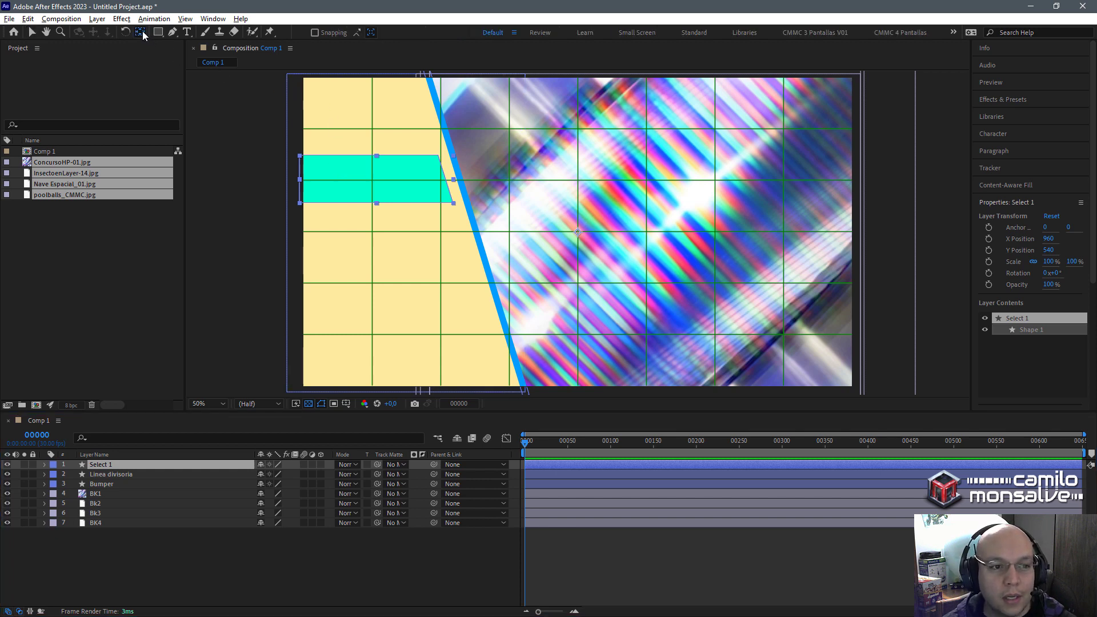
{"action": "left_click_drag", "start_coordinate": [577, 232], "coordinate": [415, 194]}
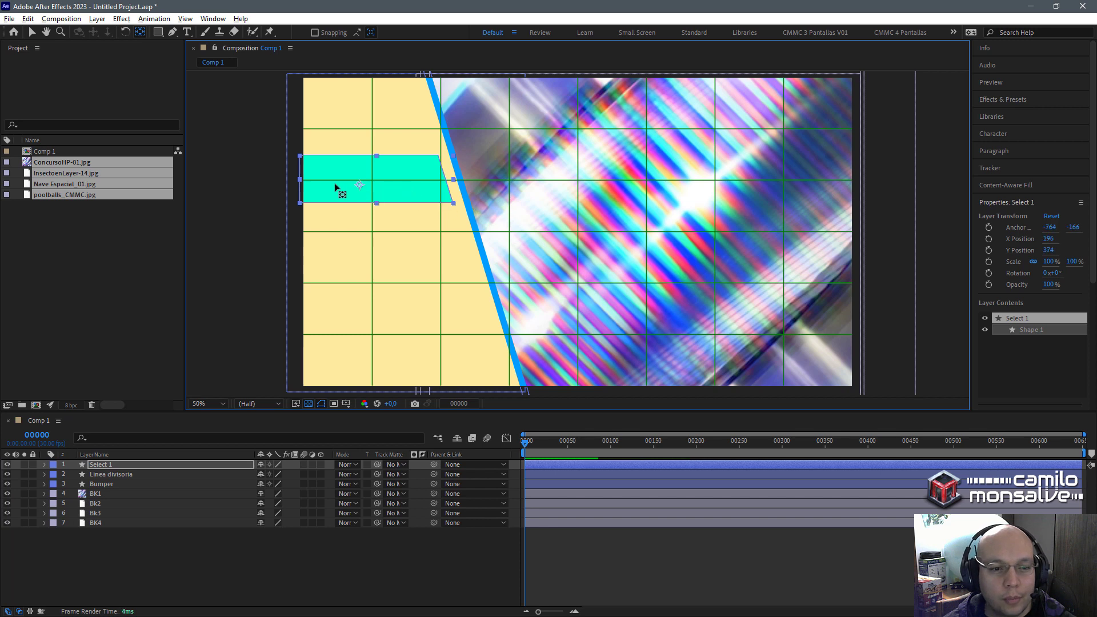
{"action": "left_click_drag", "start_coordinate": [309, 181], "coordinate": [299, 180]}
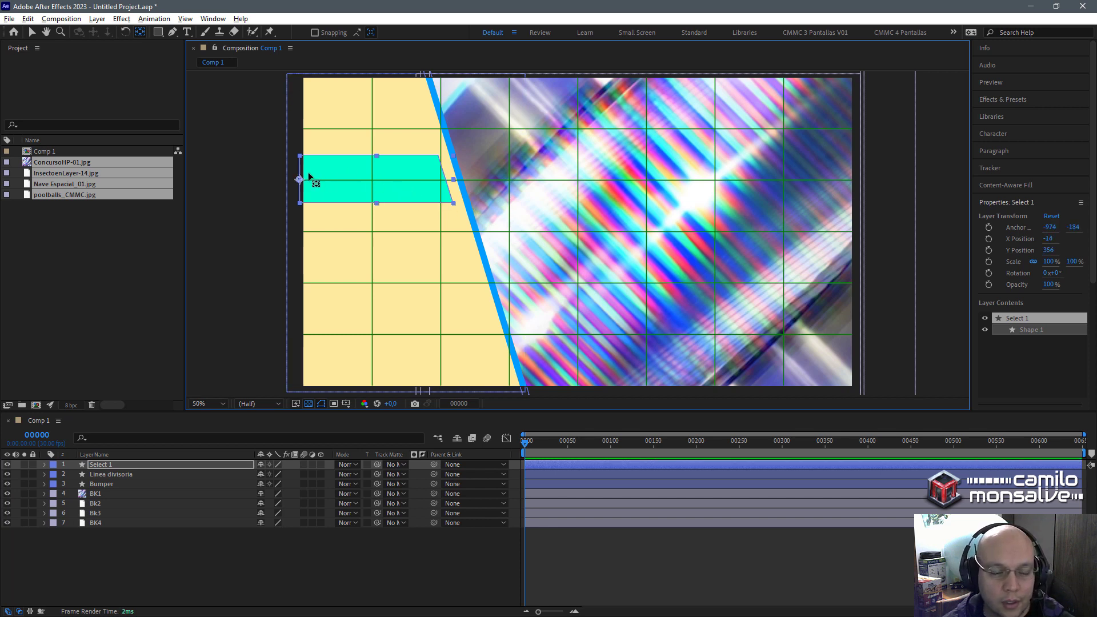
{"action": "key", "text": "v"}
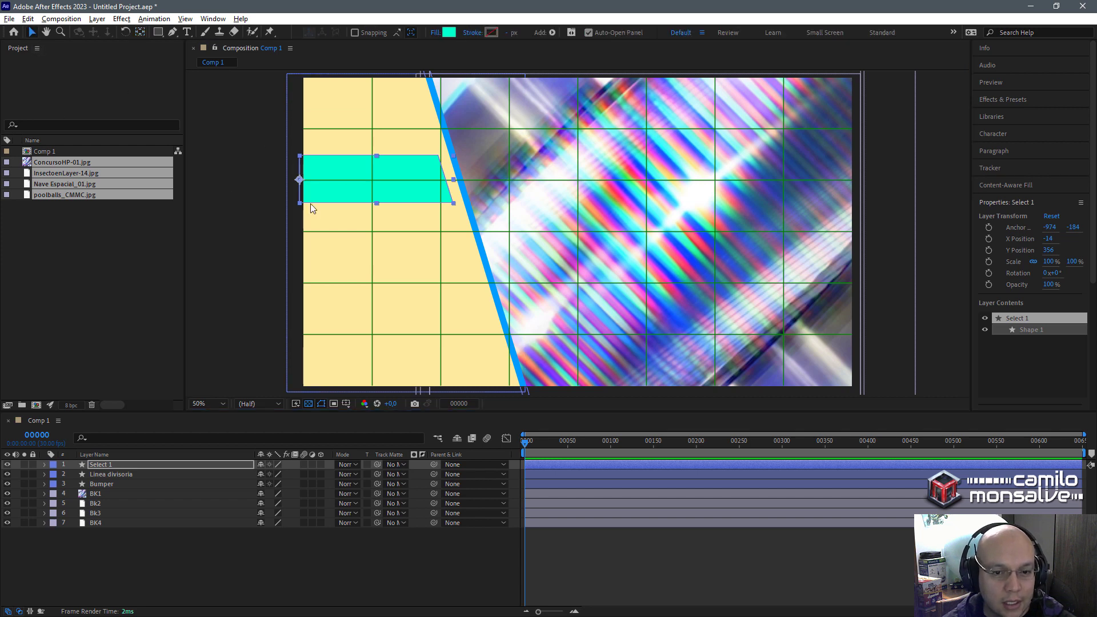
{"action": "left_click", "coordinate": [98, 465]}
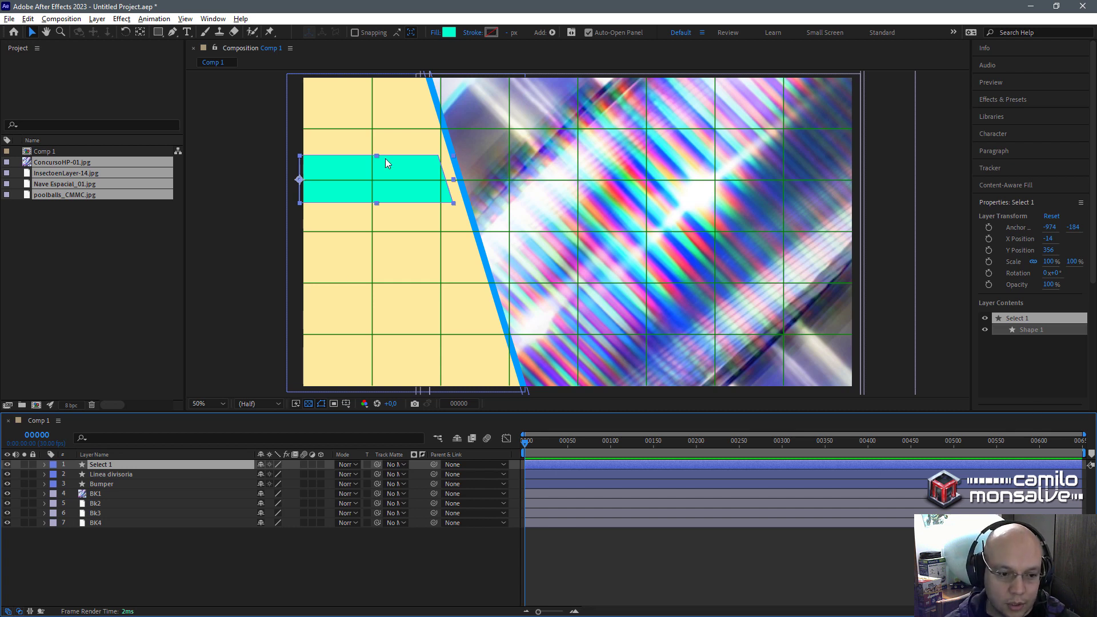
Duplicate the teal bar as Select 2, move it below the first, and stretch its right end to the divider.
{"action": "key", "text": "ctrl+d"}
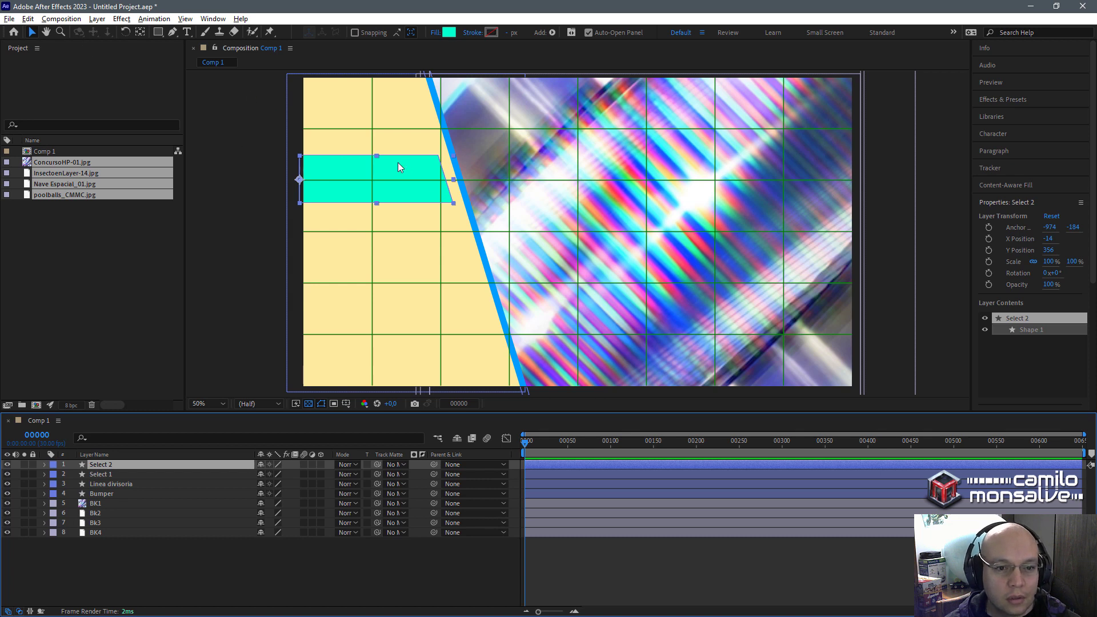
{"action": "left_click_drag", "start_coordinate": [327, 191], "coordinate": [327, 252]}
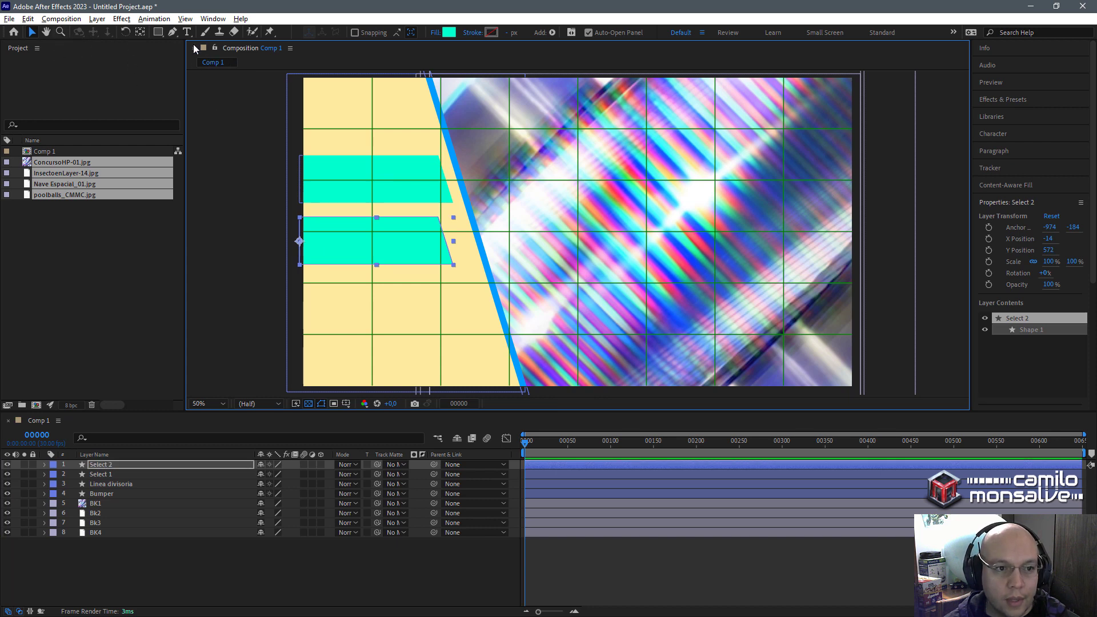
{"action": "left_click", "coordinate": [172, 32]}
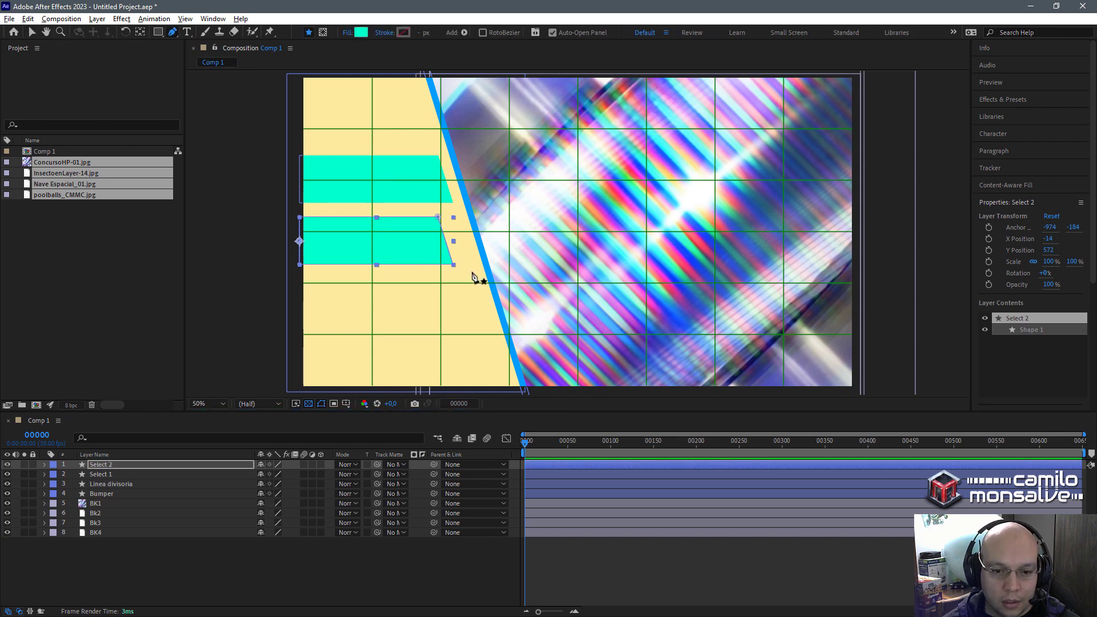
{"action": "left_click", "coordinate": [438, 218]}
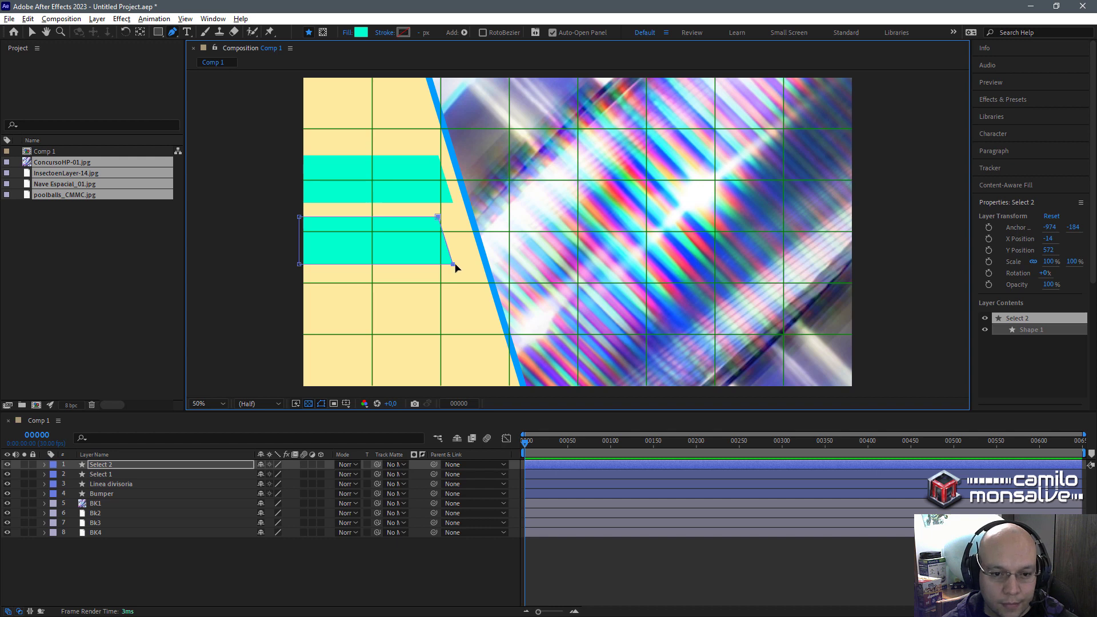
{"action": "left_click_drag", "start_coordinate": [454, 265], "coordinate": [473, 265]}
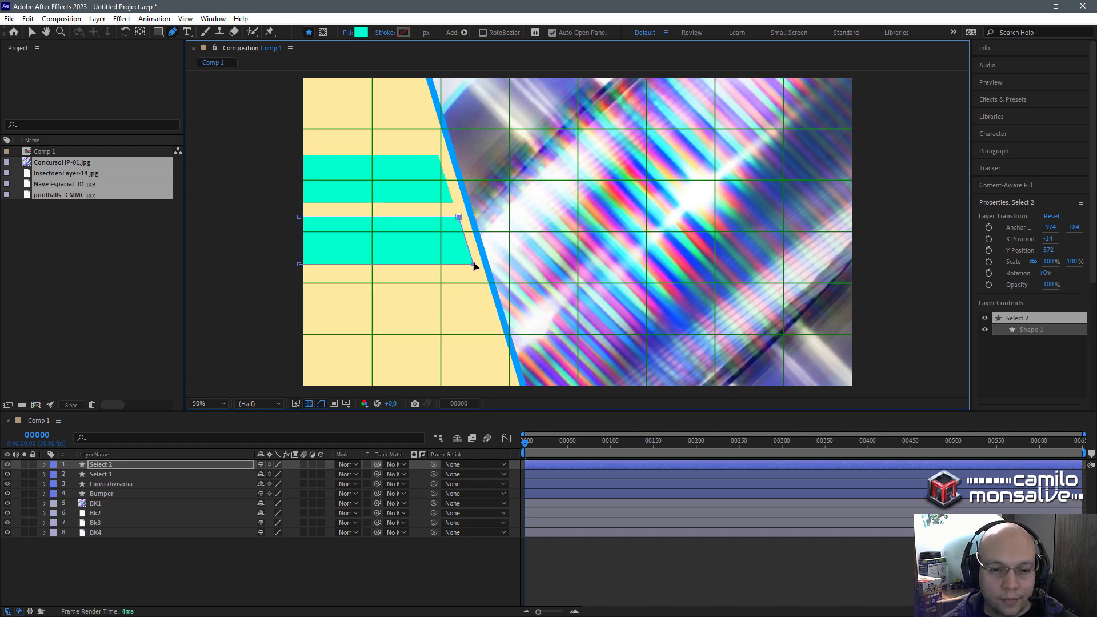
Change Select 2's fill from cyan to light sky blue 72D9FF.
{"action": "left_click", "coordinate": [31, 32]}
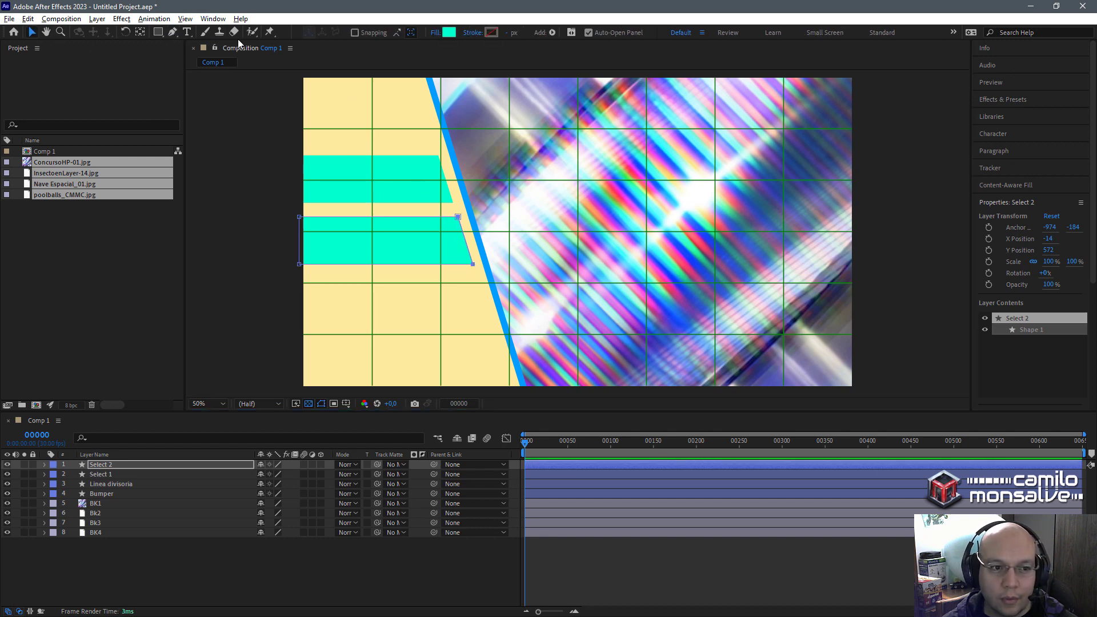
{"action": "left_click", "coordinate": [450, 33]}
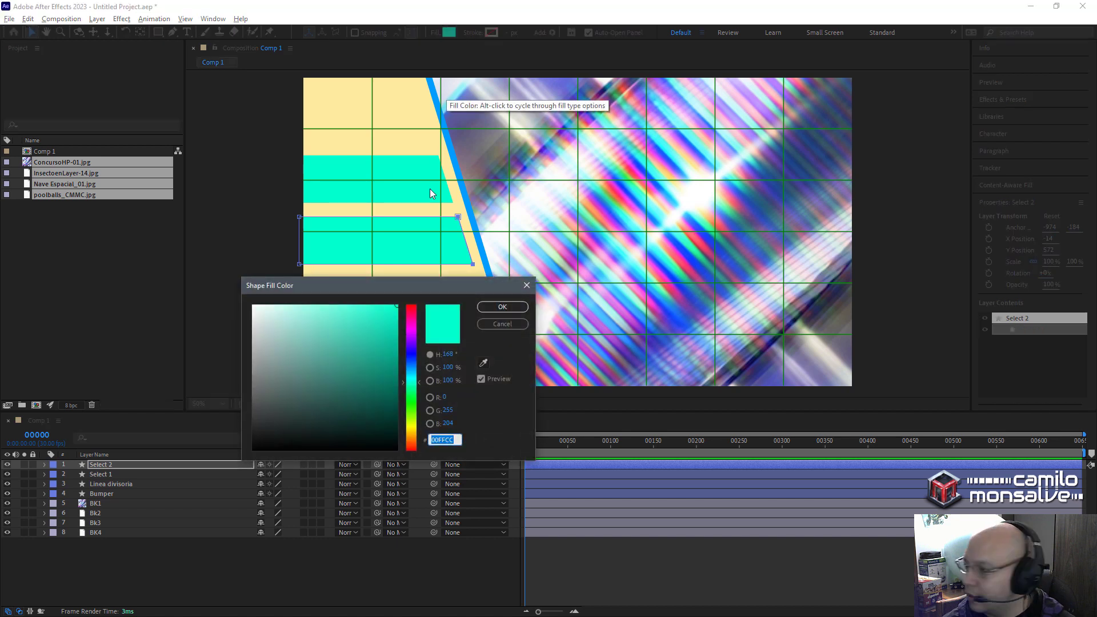
{"action": "left_click", "coordinate": [411, 372]}
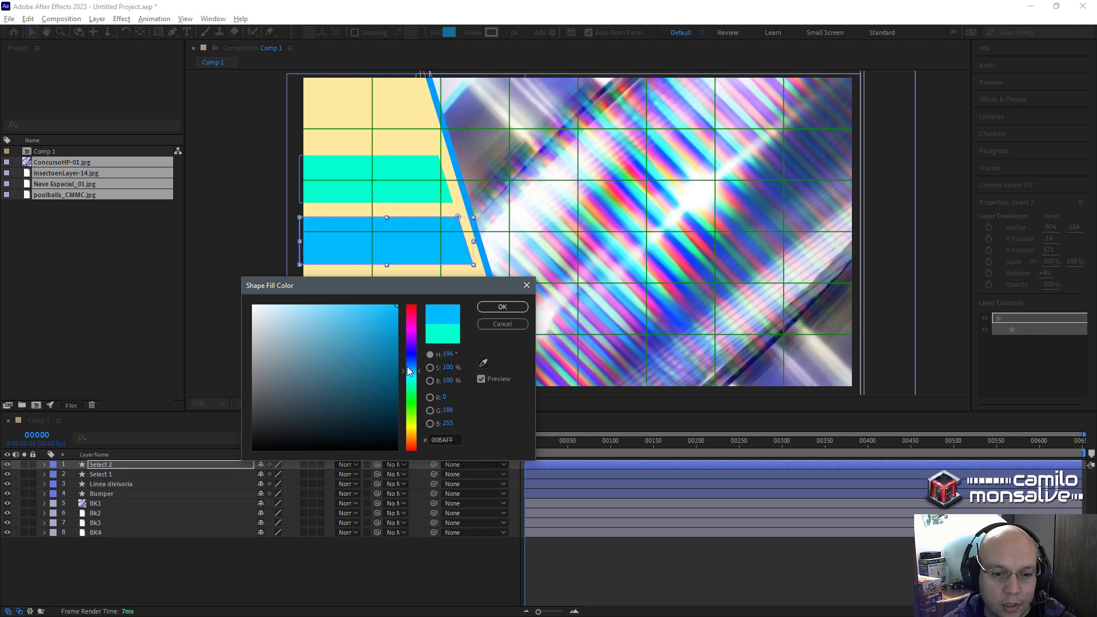
{"action": "left_click_drag", "start_coordinate": [373, 325], "coordinate": [341, 287]}
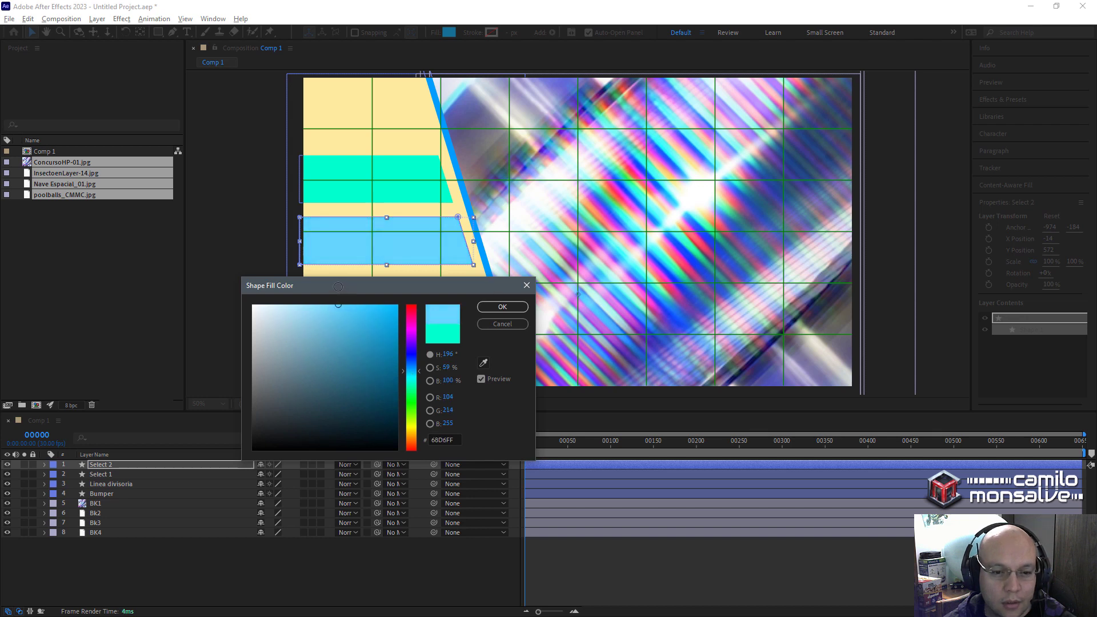
{"action": "left_click", "coordinate": [502, 308]}
{"action": "left_click", "coordinate": [101, 468]}
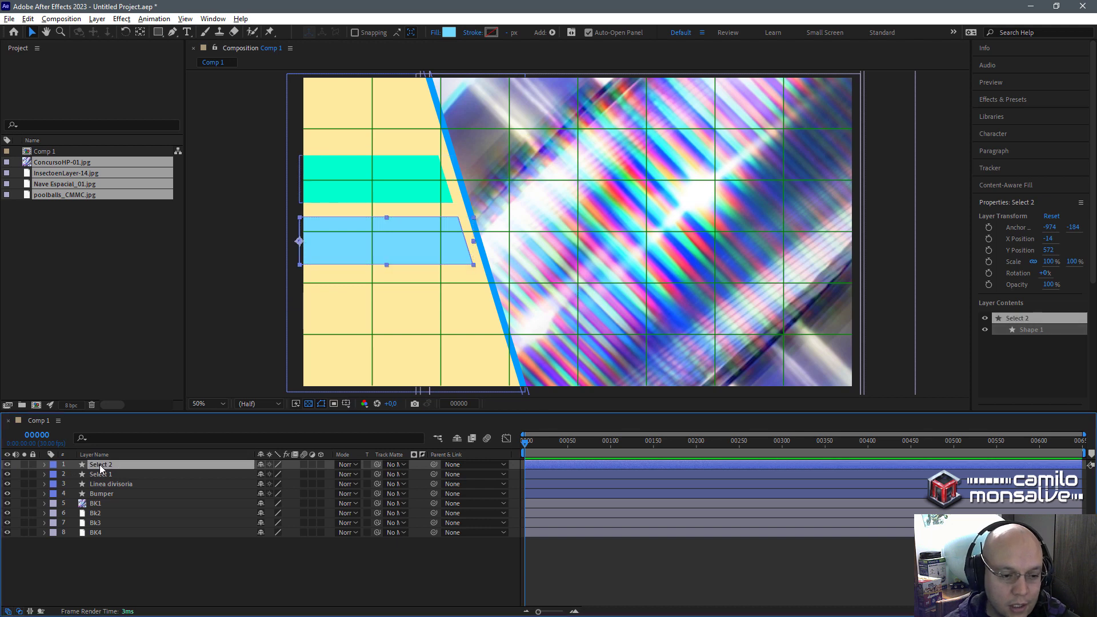
Duplicate the light blue bar as Select 3 and move it below, to Y 776.
{"action": "key", "text": "ctrl+d"}
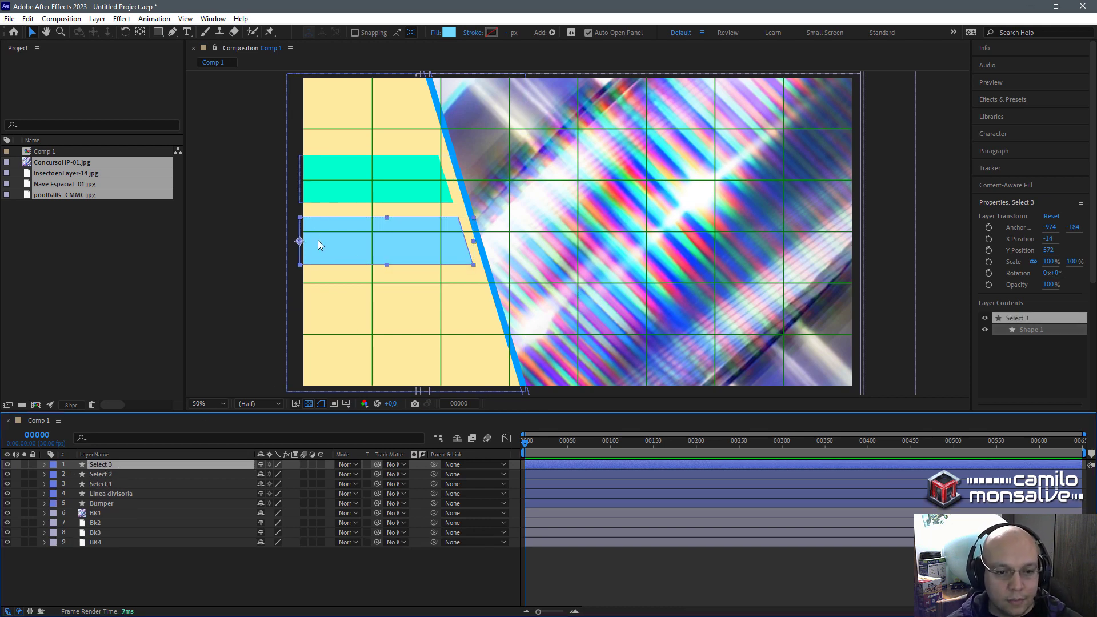
{"action": "left_click_drag", "start_coordinate": [317, 245], "coordinate": [318, 302]}
{"action": "key", "text": "Return"}
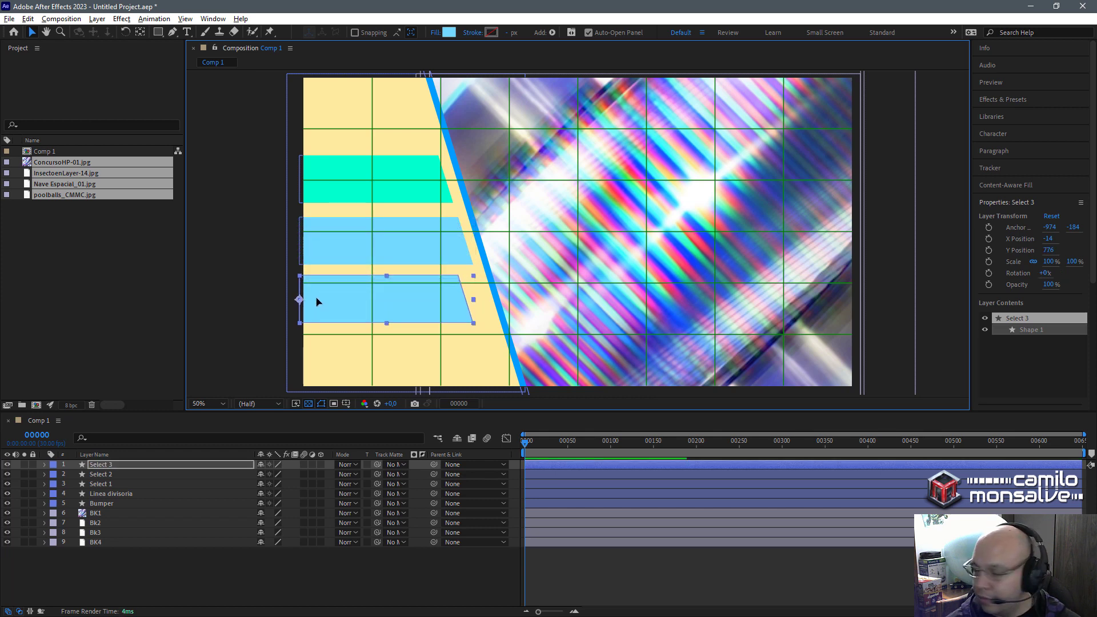
Fill Select 3 with pale pink FFE4F5.
{"action": "left_click", "coordinate": [448, 32]}
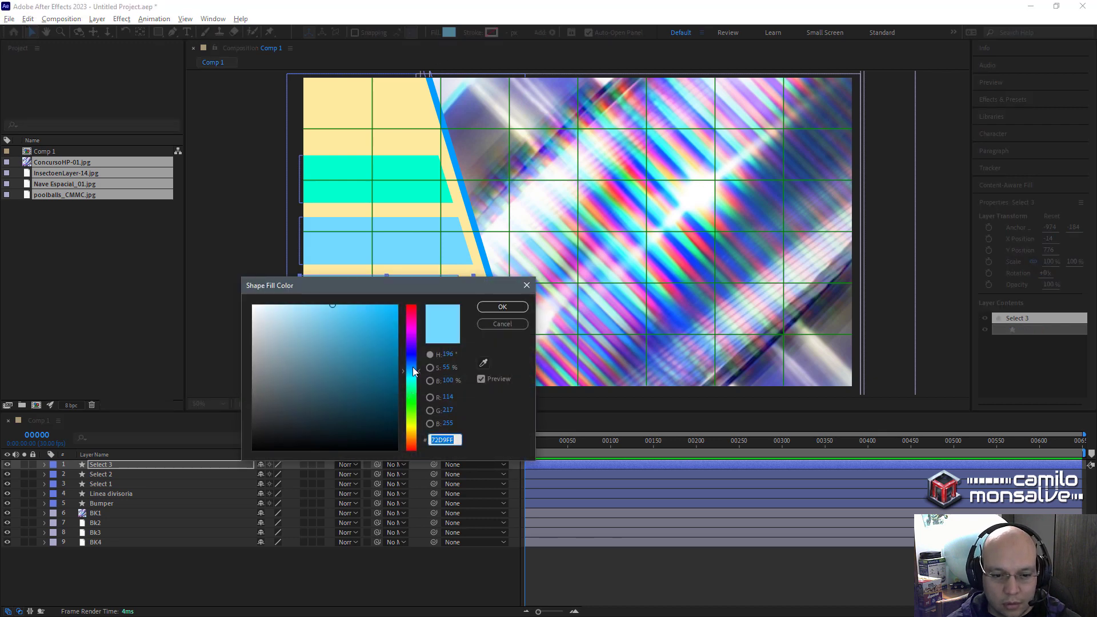
{"action": "left_click", "coordinate": [410, 322]}
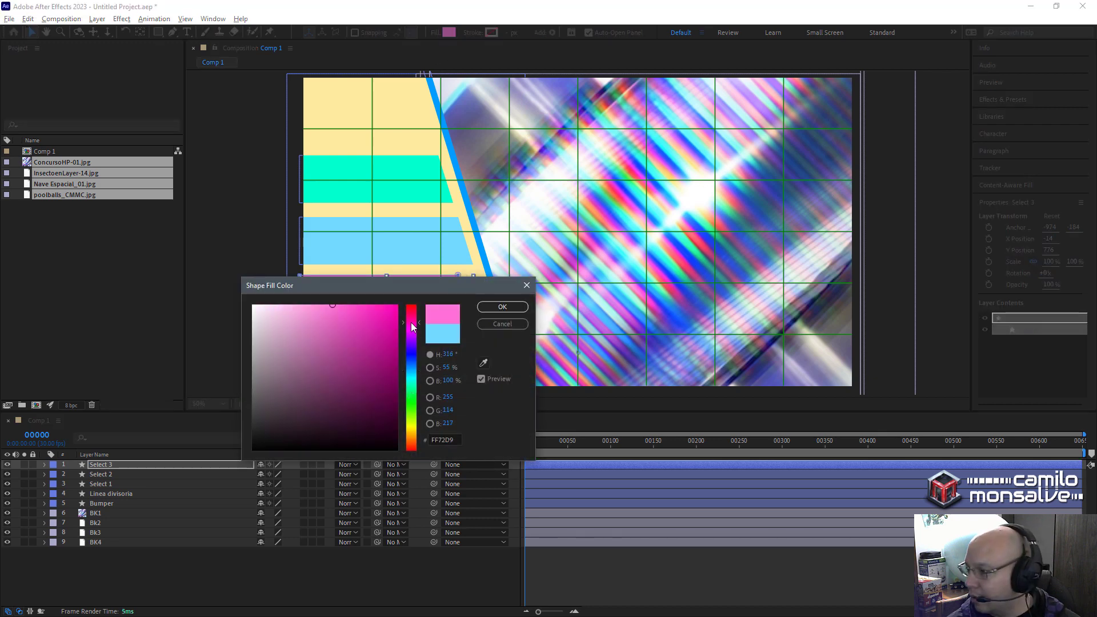
{"action": "left_click_drag", "start_coordinate": [411, 322], "coordinate": [412, 325]}
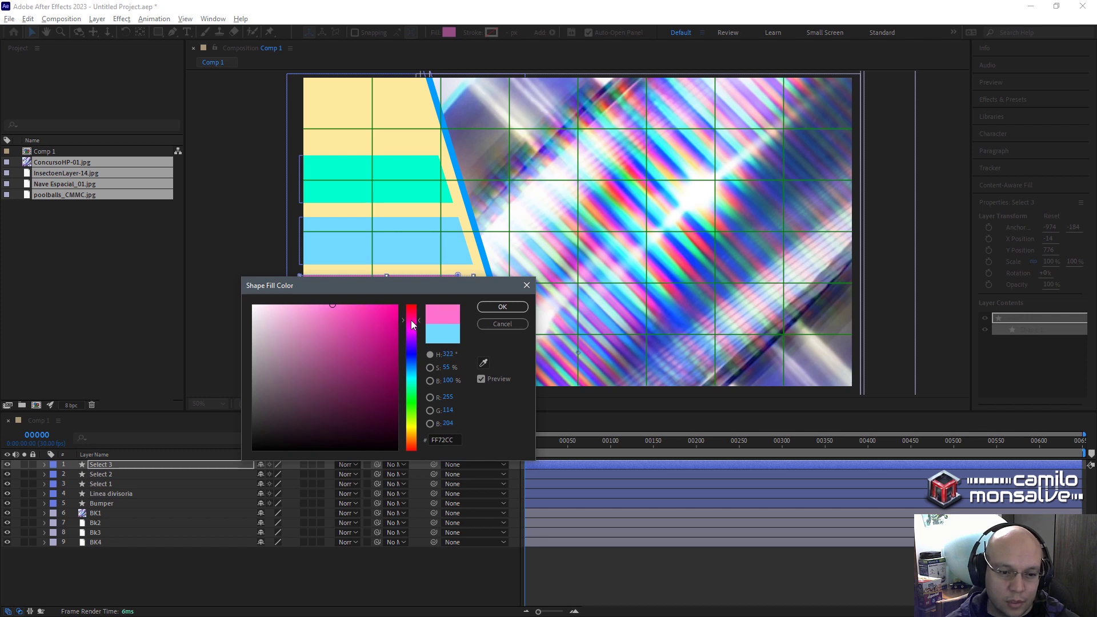
{"action": "mouse_move", "coordinate": [313, 314]}
{"action": "left_mouse_down"}
{"action": "mouse_move", "coordinate": [295, 298]}
{"action": "mouse_move", "coordinate": [455, 372]}
{"action": "left_mouse_up"}
{"action": "mouse_move", "coordinate": [384, 397]}
{"action": "left_mouse_down"}
{"action": "mouse_move", "coordinate": [372, 376]}
{"action": "mouse_move", "coordinate": [385, 374]}
{"action": "left_mouse_up"}
{"action": "left_click", "coordinate": [608, 391]}
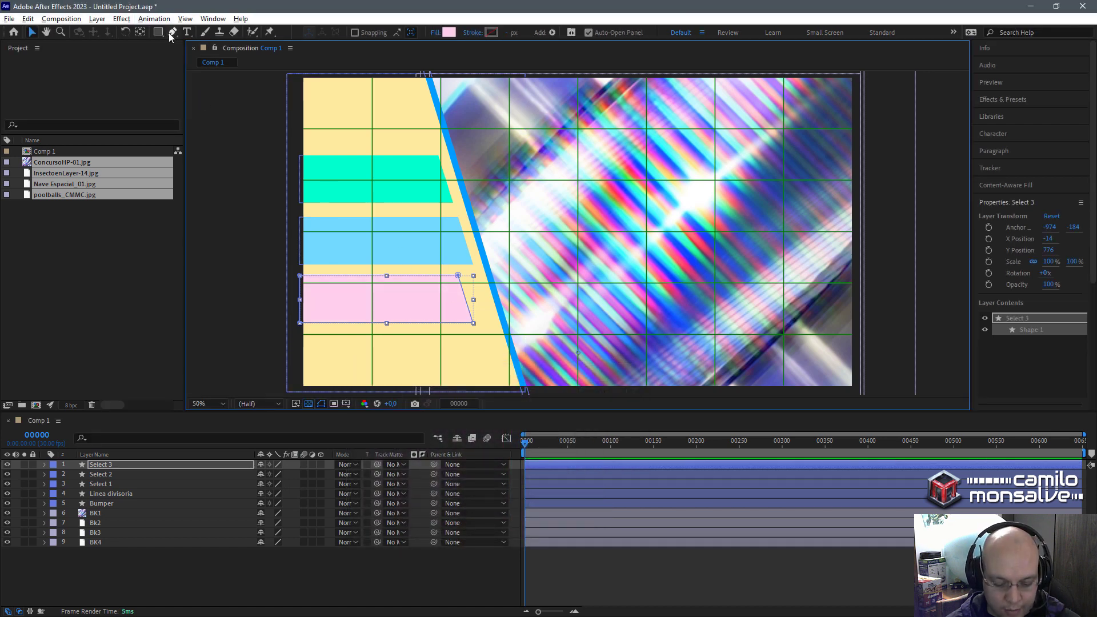
Stretch the pink bar's right edge toward the blue divider.
{"action": "left_click", "coordinate": [172, 32]}
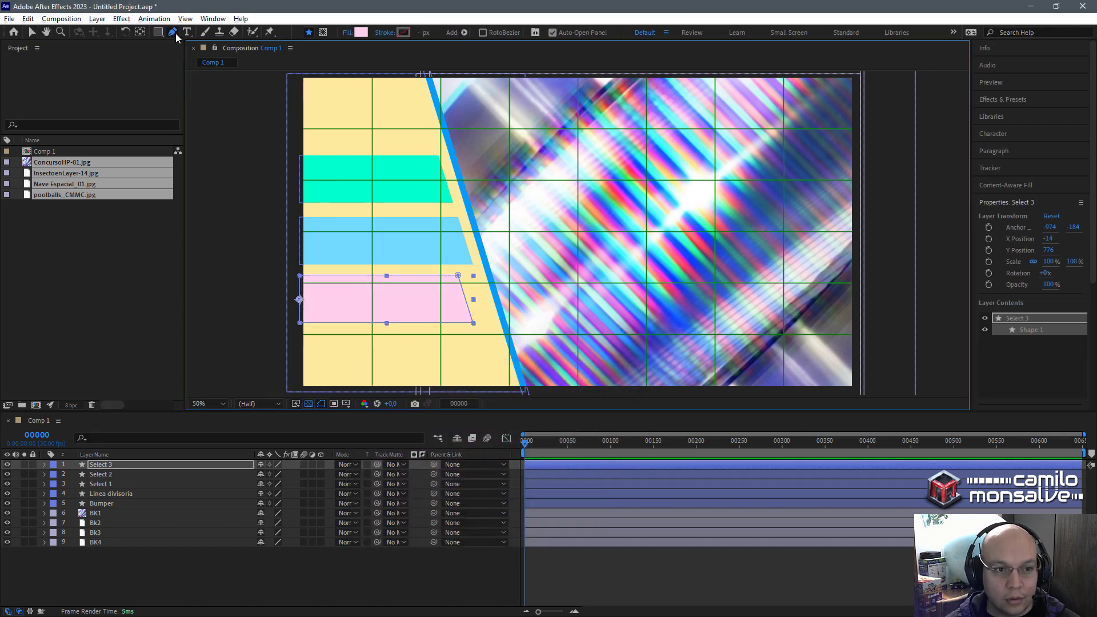
{"action": "left_click", "coordinate": [458, 276]}
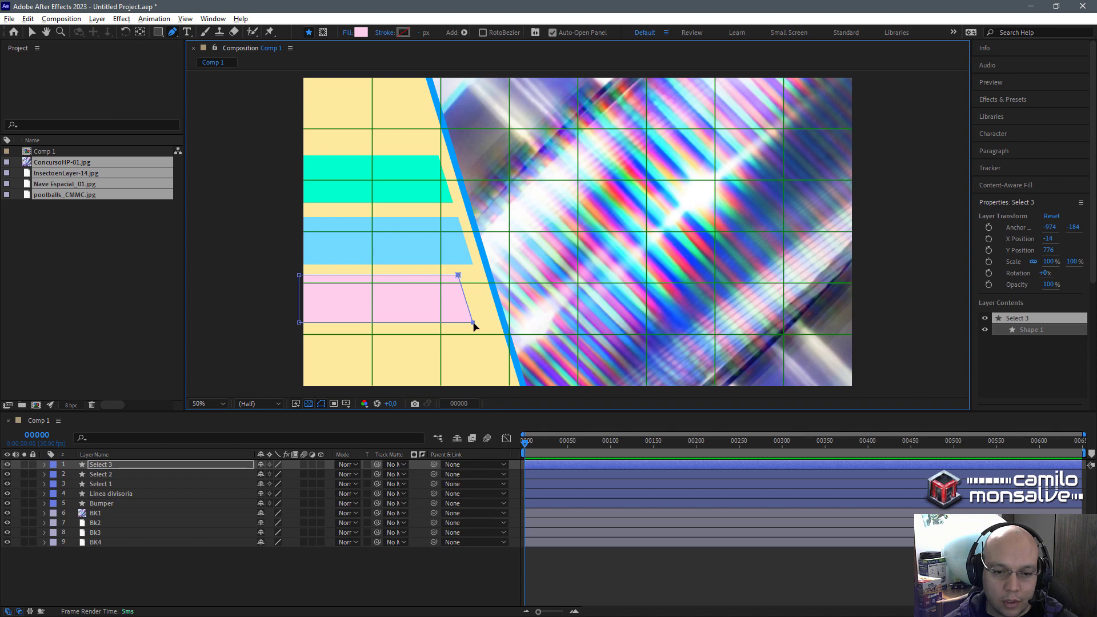
{"action": "left_click_drag", "start_coordinate": [474, 324], "coordinate": [491, 323]}
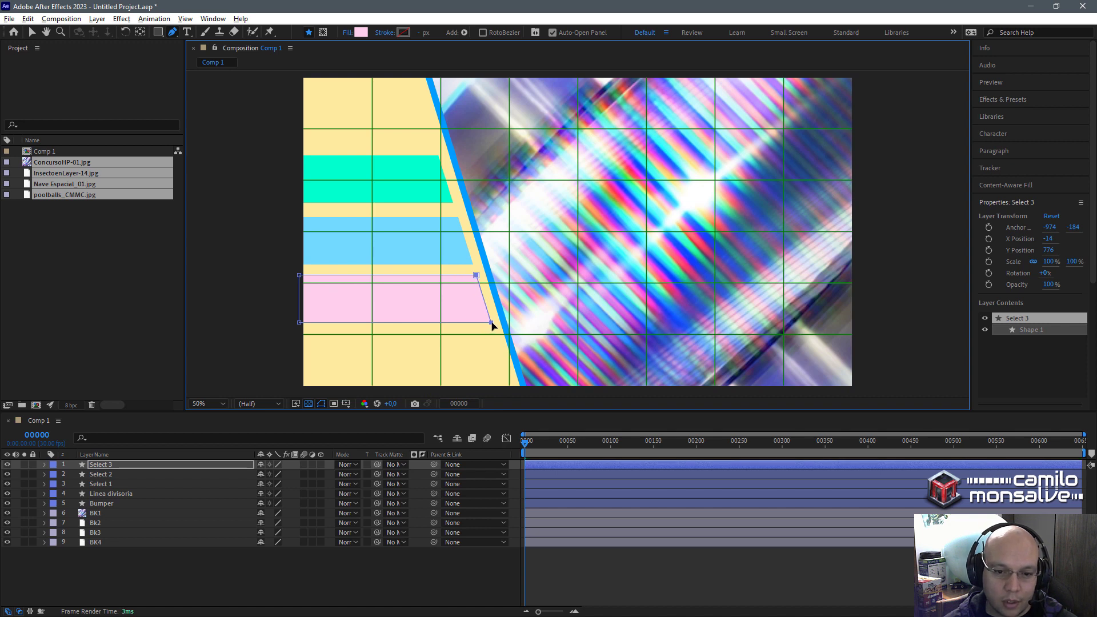
Duplicate the pink bar as Select 4 and move it to Y 978 at the panel's bottom.
{"action": "left_click", "coordinate": [103, 467]}
{"action": "key", "text": "ctrl+d"}
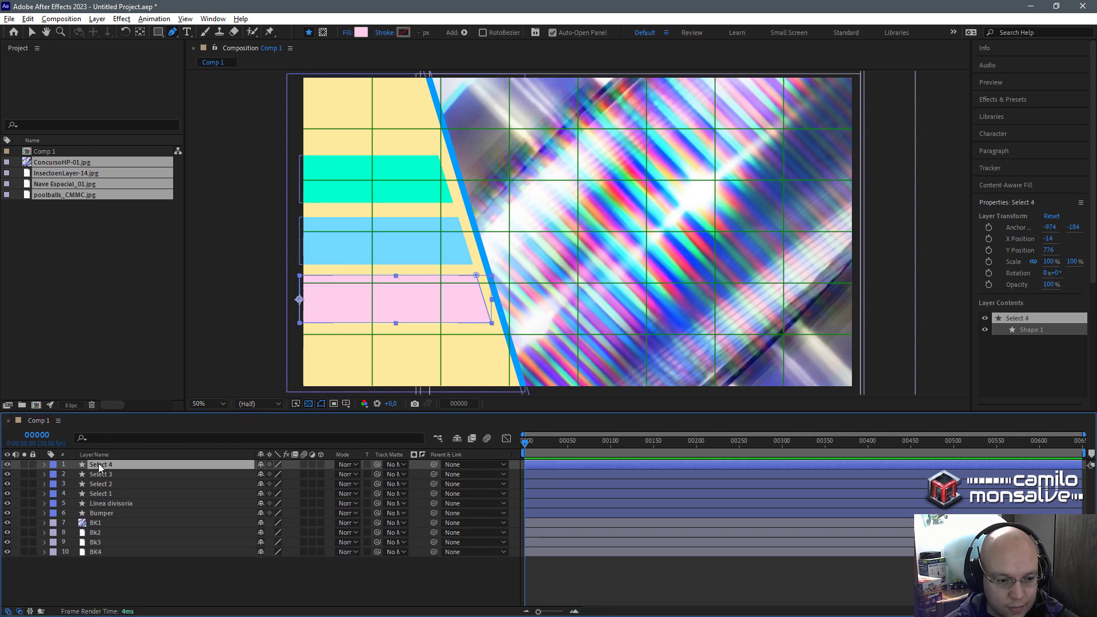
{"action": "left_click", "coordinate": [31, 32]}
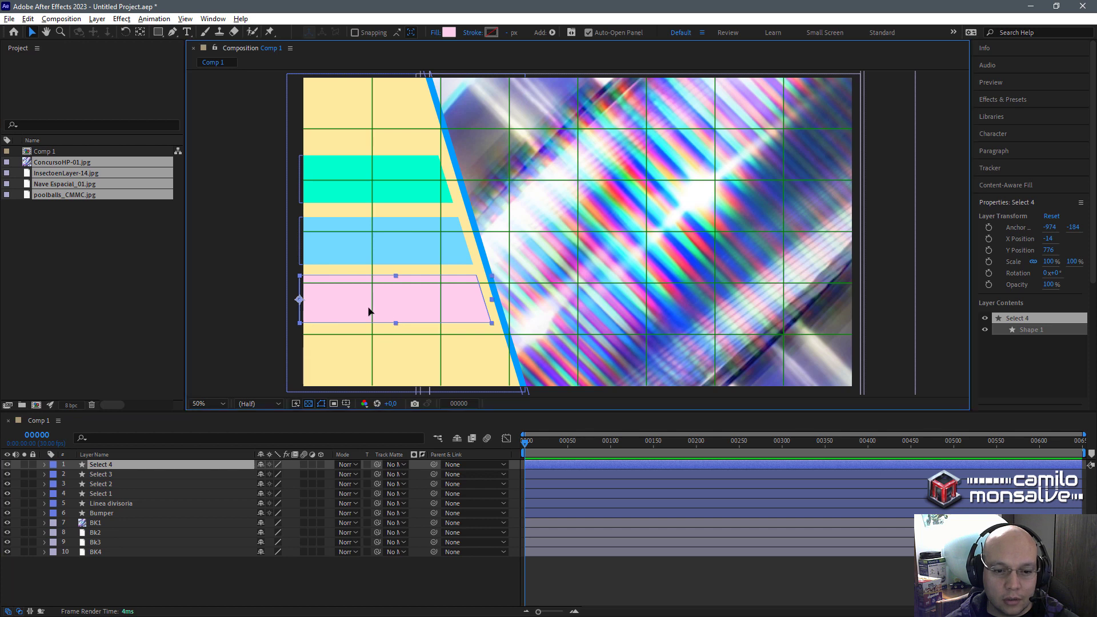
{"action": "left_click_drag", "start_coordinate": [368, 317], "coordinate": [370, 364]}
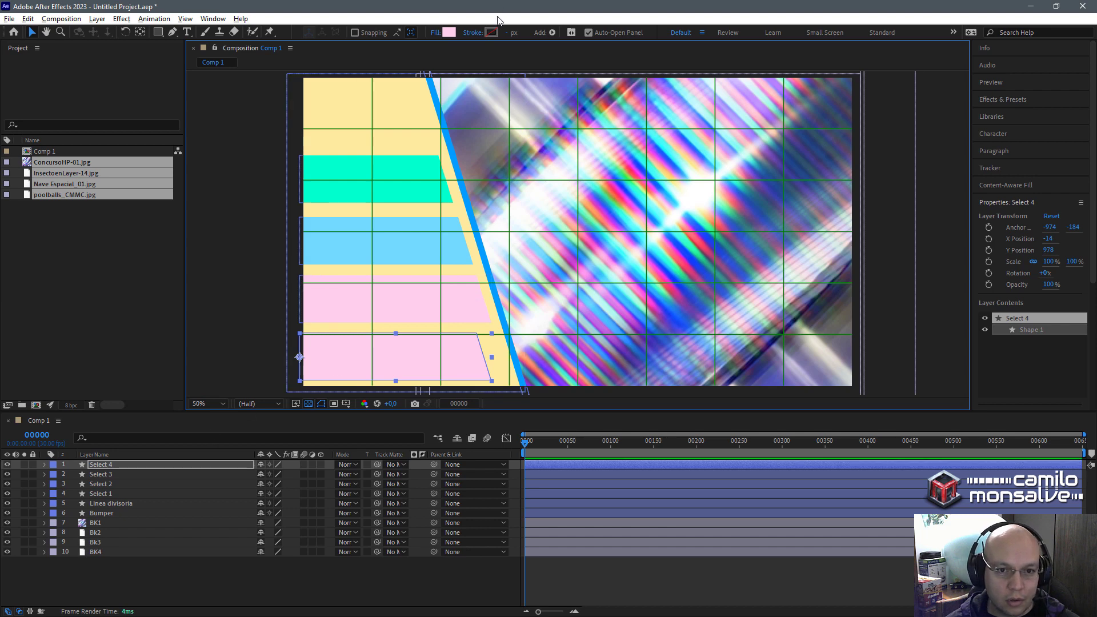
Recolour the bottom bar, Select 4, from pale pink to salmon red.
{"action": "left_click", "coordinate": [450, 32]}
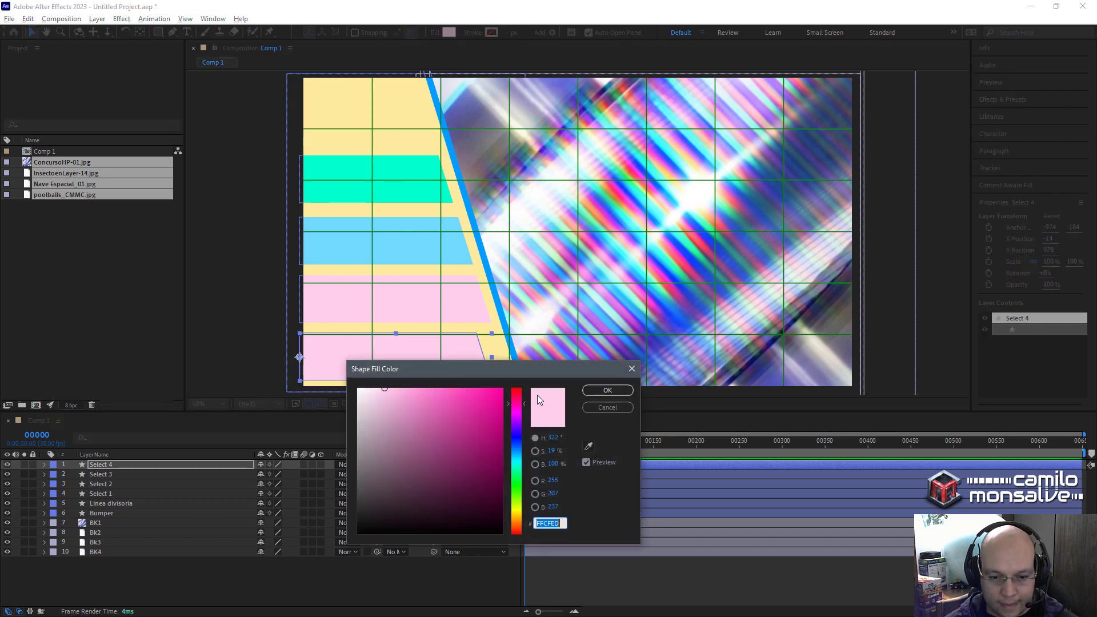
{"action": "left_click_drag", "start_coordinate": [516, 403], "coordinate": [517, 390]}
{"action": "left_click_drag", "start_coordinate": [415, 395], "coordinate": [415, 368]}
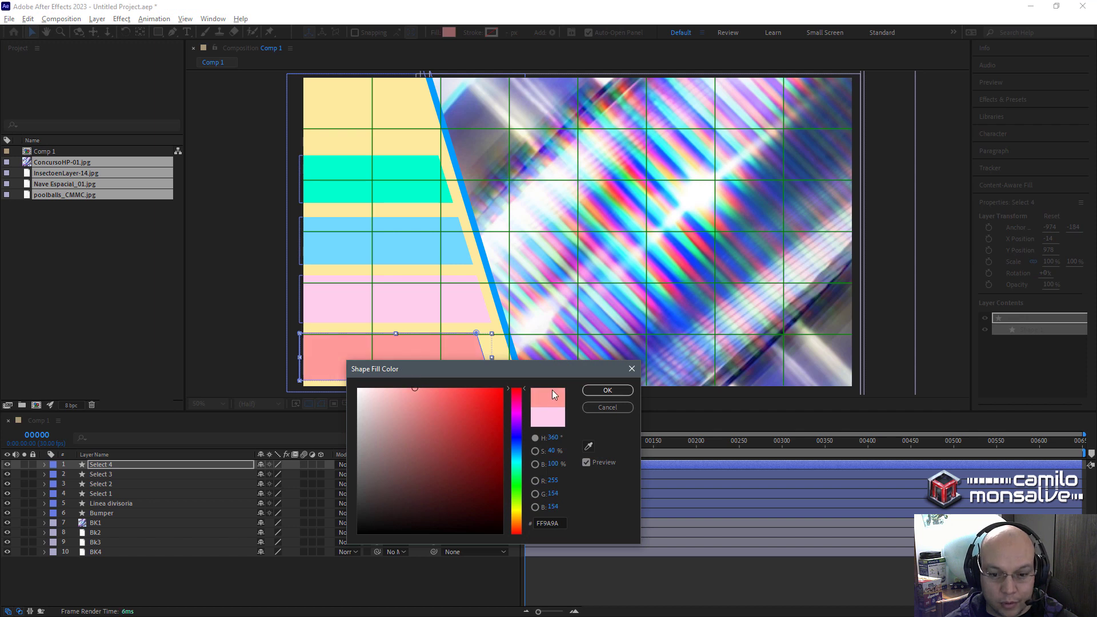
{"action": "left_click", "coordinate": [591, 391]}
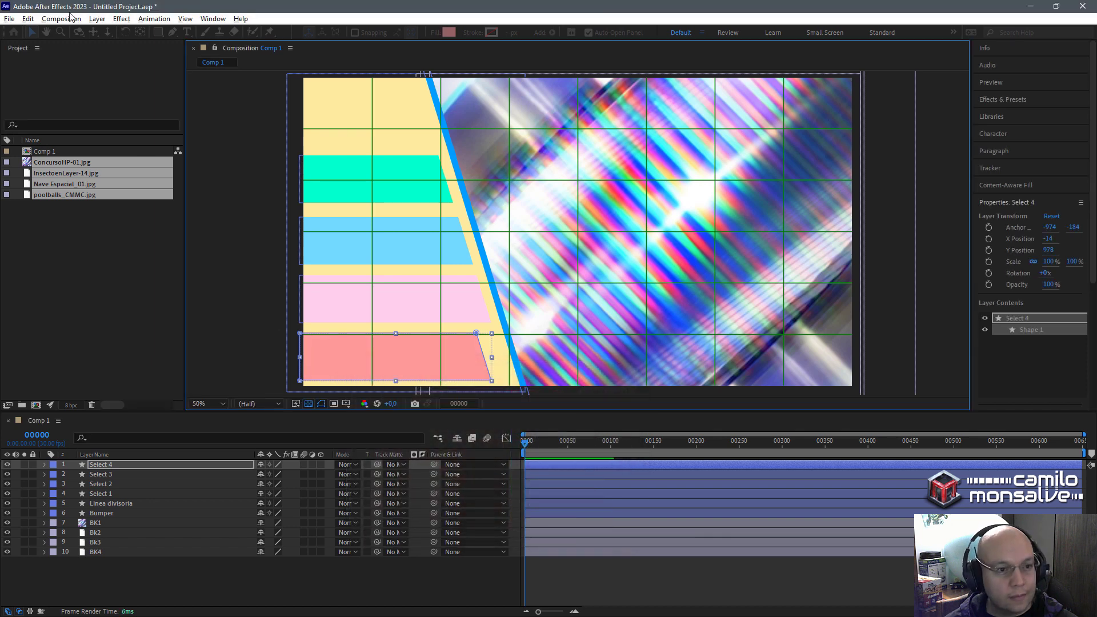
Move the salmon bar's right-edge vertices so its end reaches the diagonal divider.
{"action": "left_click", "coordinate": [171, 32]}
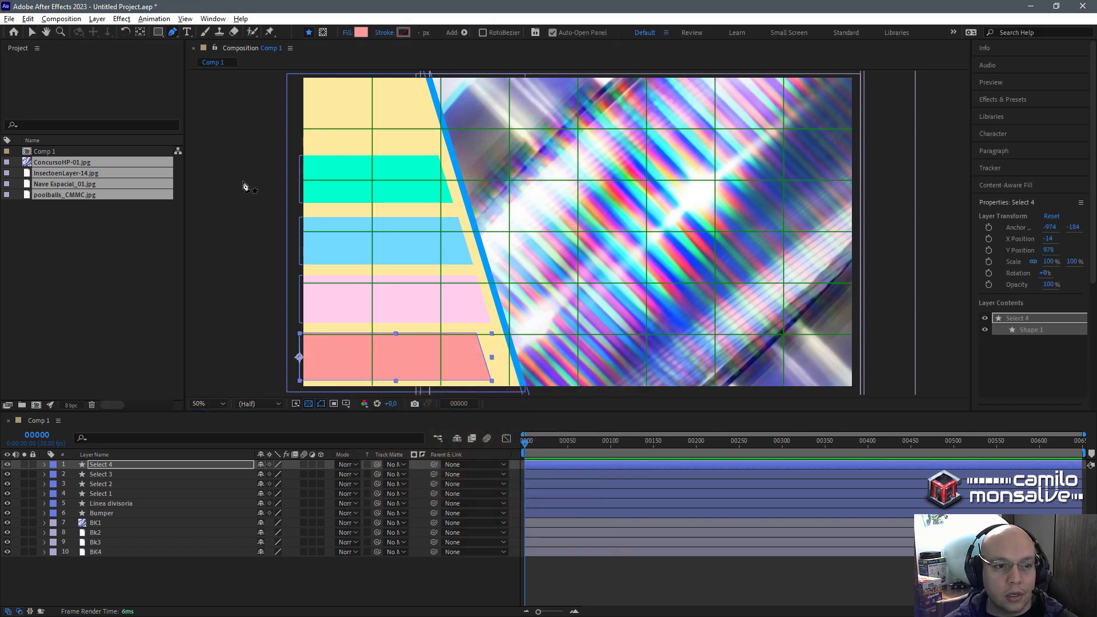
{"action": "left_click", "coordinate": [479, 343]}
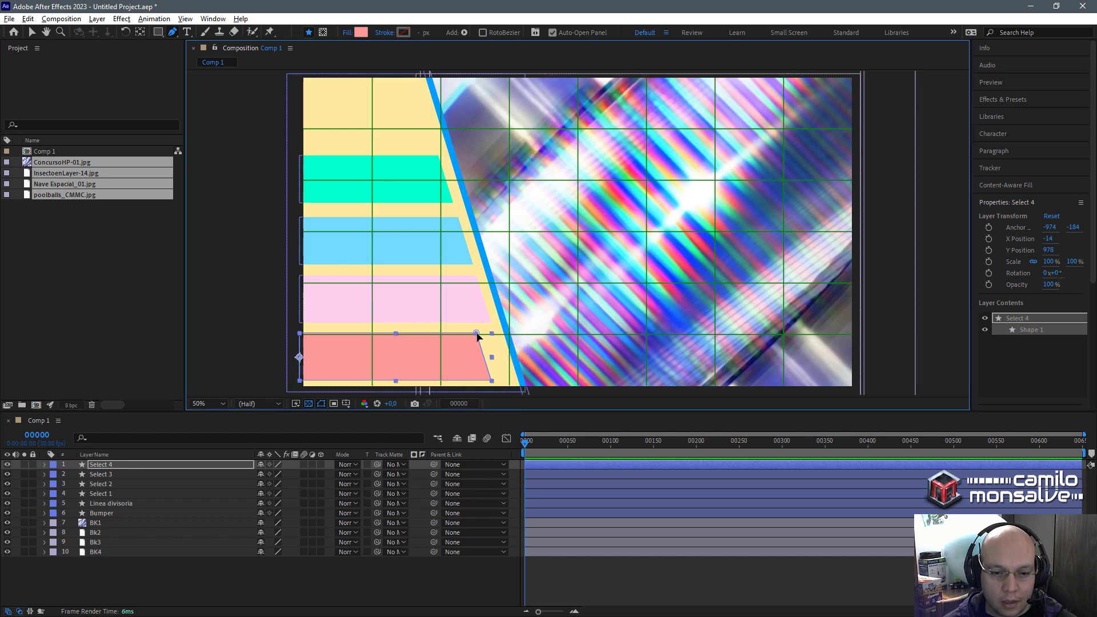
{"action": "left_click", "coordinate": [477, 333]}
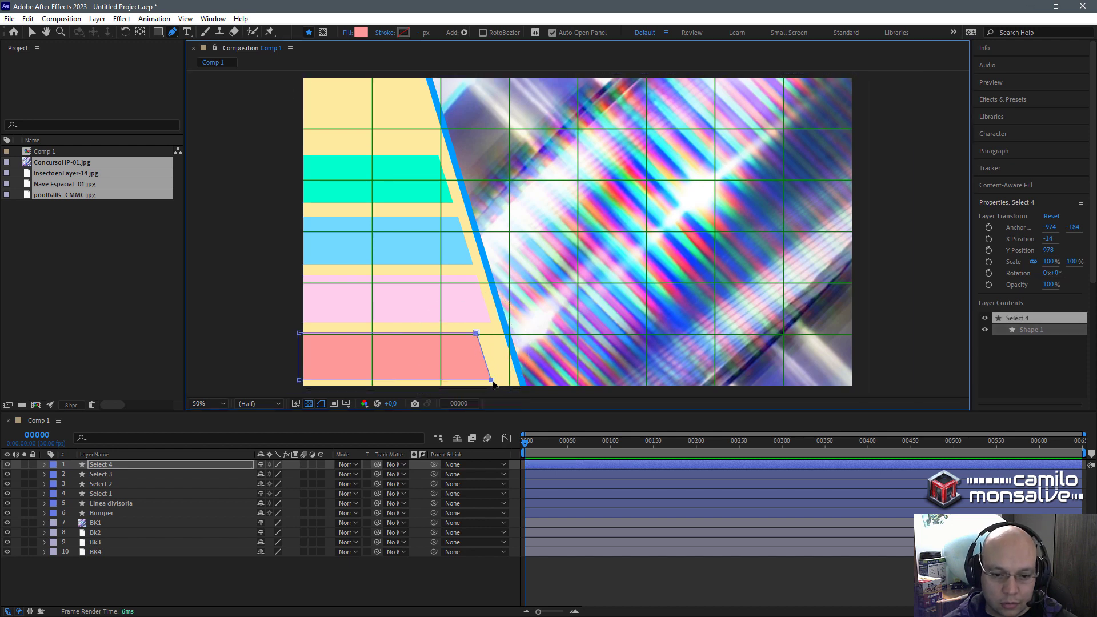
{"action": "left_click", "coordinate": [492, 380]}
{"action": "key", "text": "ctrl+z"}
{"action": "left_click_drag", "start_coordinate": [495, 382], "coordinate": [510, 382]}
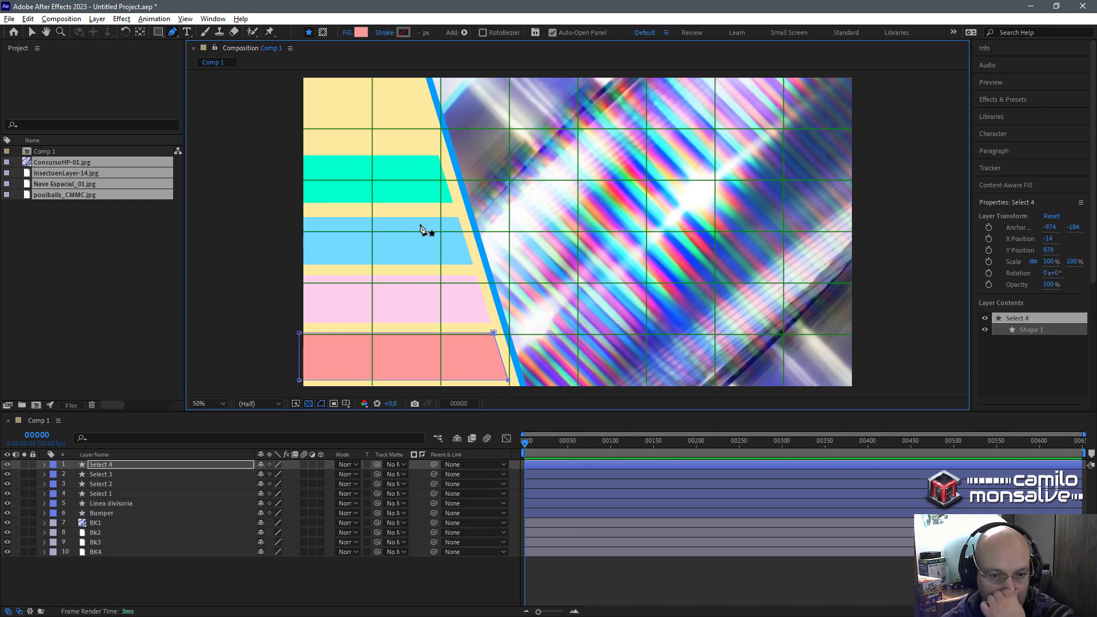
{"action": "left_click", "coordinate": [31, 32]}
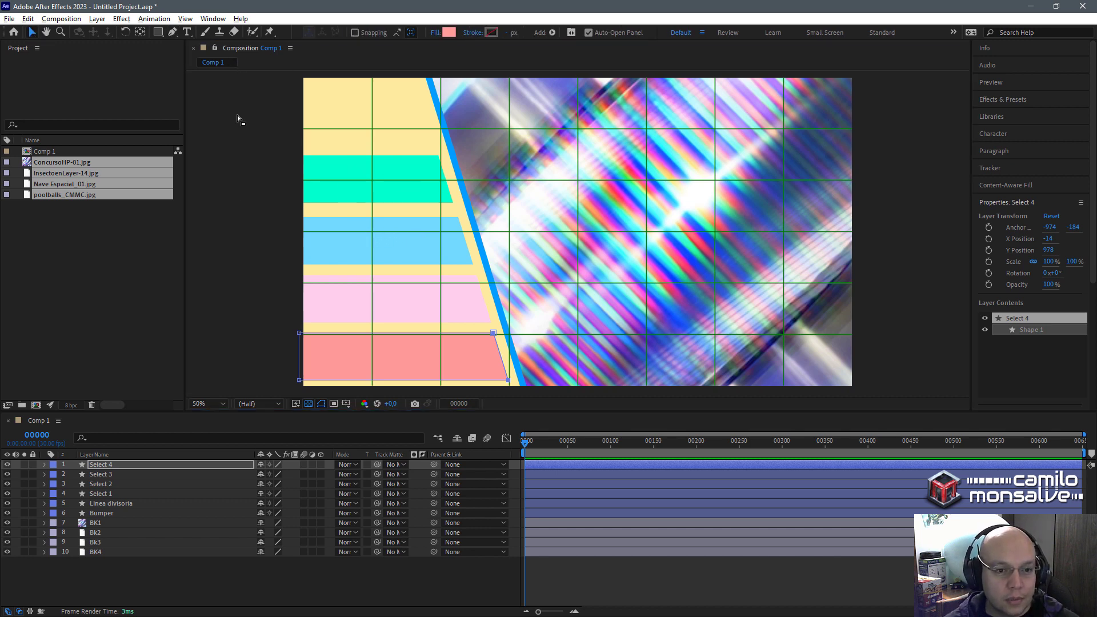
Select the four coloured bars, Select 1–4, and move them up together.
{"action": "left_click", "coordinate": [328, 179]}
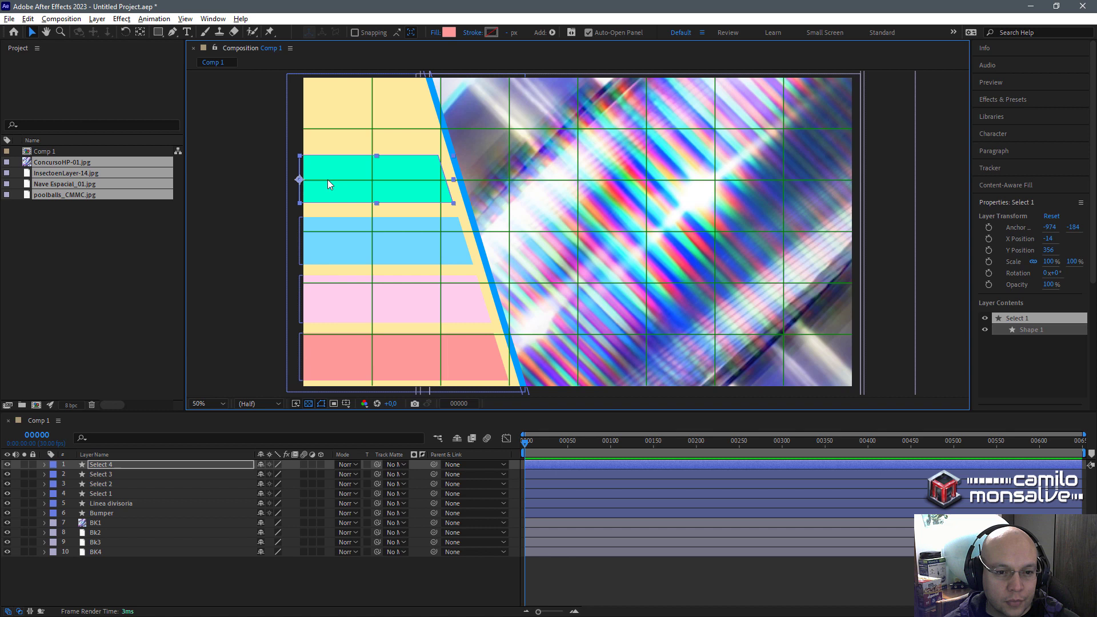
{"action": "left_click", "coordinate": [327, 240], "text": "shift"}
{"action": "left_click", "coordinate": [327, 305], "text": "shift"}
{"action": "left_click", "coordinate": [327, 366], "text": "shift"}
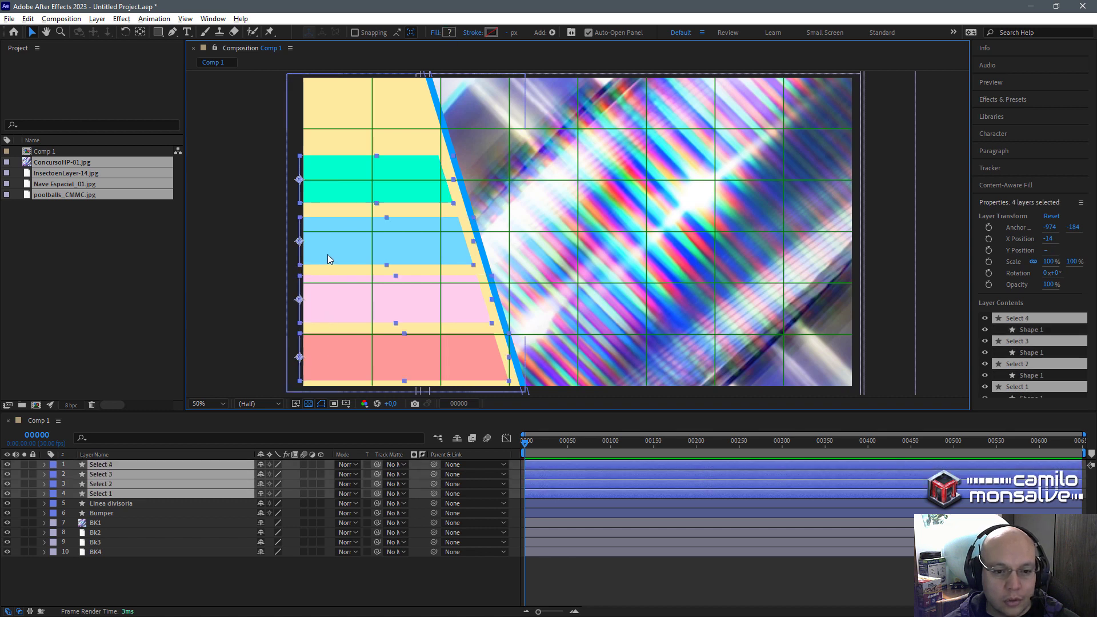
{"action": "left_click_drag", "start_coordinate": [325, 247], "coordinate": [325, 213]}
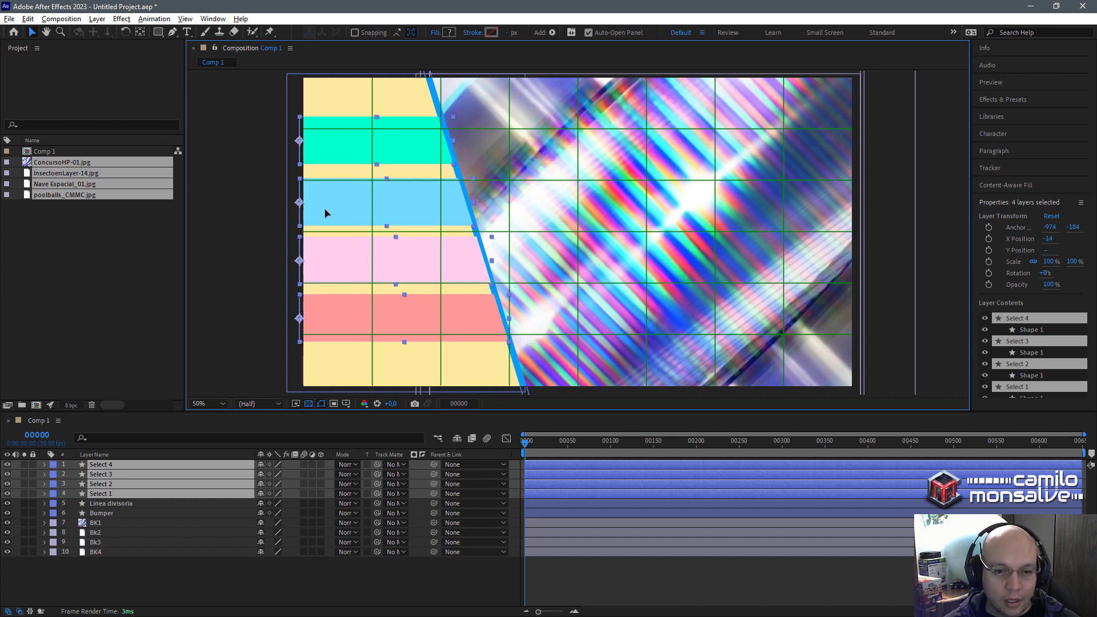
Nudge the Linea divisoria divider right to X 662.
{"action": "left_click", "coordinate": [577, 571]}
{"action": "left_click", "coordinate": [435, 100]}
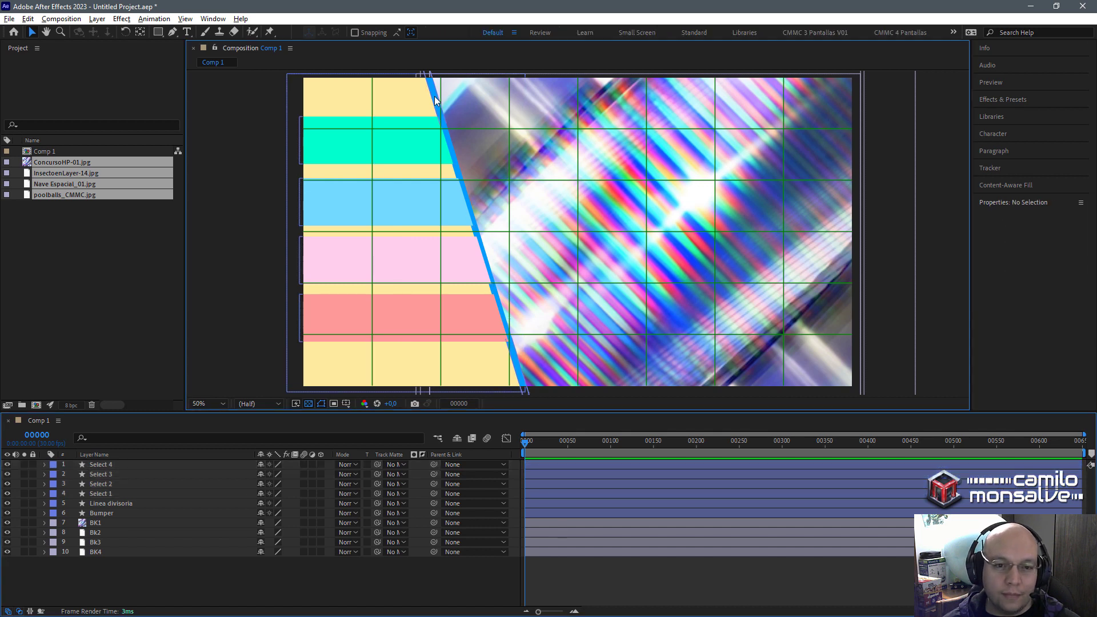
{"action": "key", "text": "shift+Right"}
{"action": "key", "text": "shift+Right"}
{"action": "key", "text": "shift+Right"}
{"action": "key", "text": "shift+Right"}
{"action": "key", "text": "shift+Right"}
{"action": "key", "text": "shift+Right"}
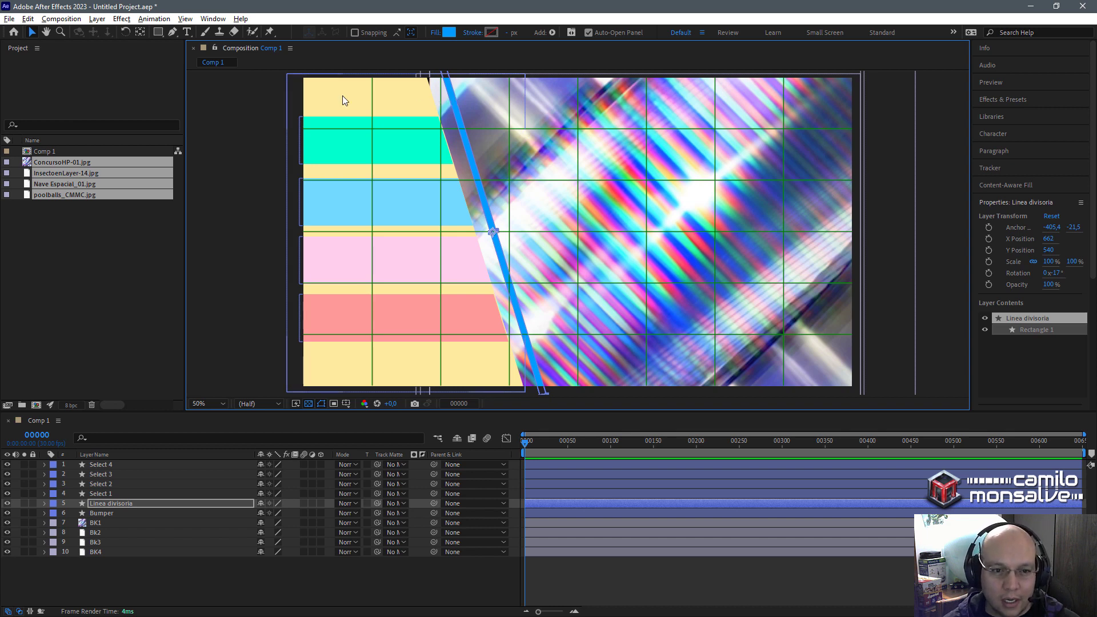
Drag the Bumper panel's right-edge vertices out to meet the repositioned divider.
{"action": "left_click", "coordinate": [103, 513]}
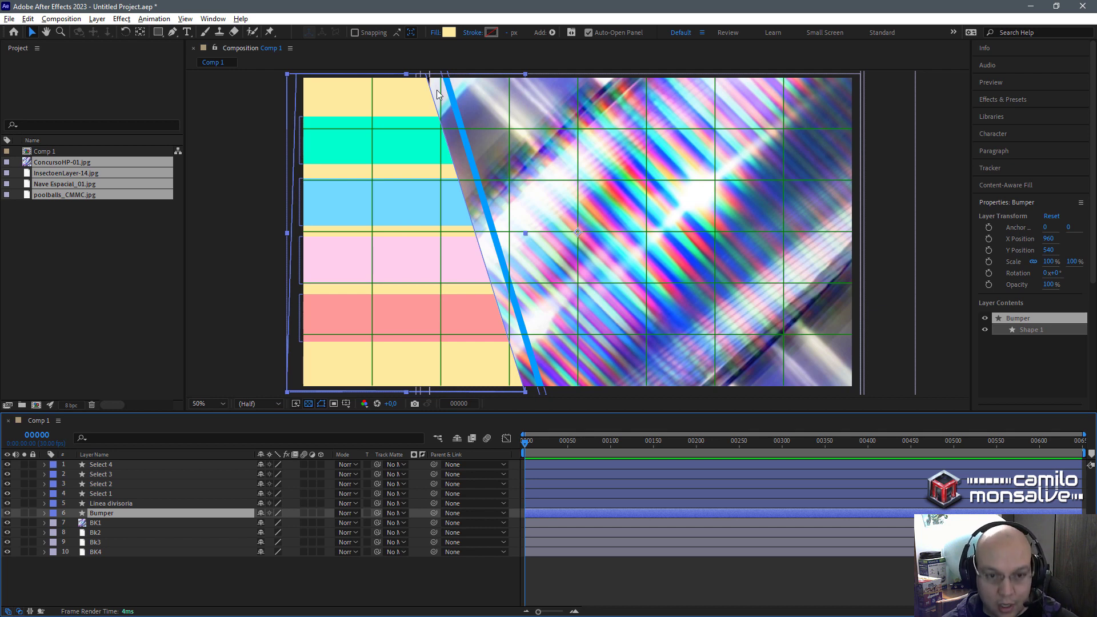
{"action": "key", "text": "g"}
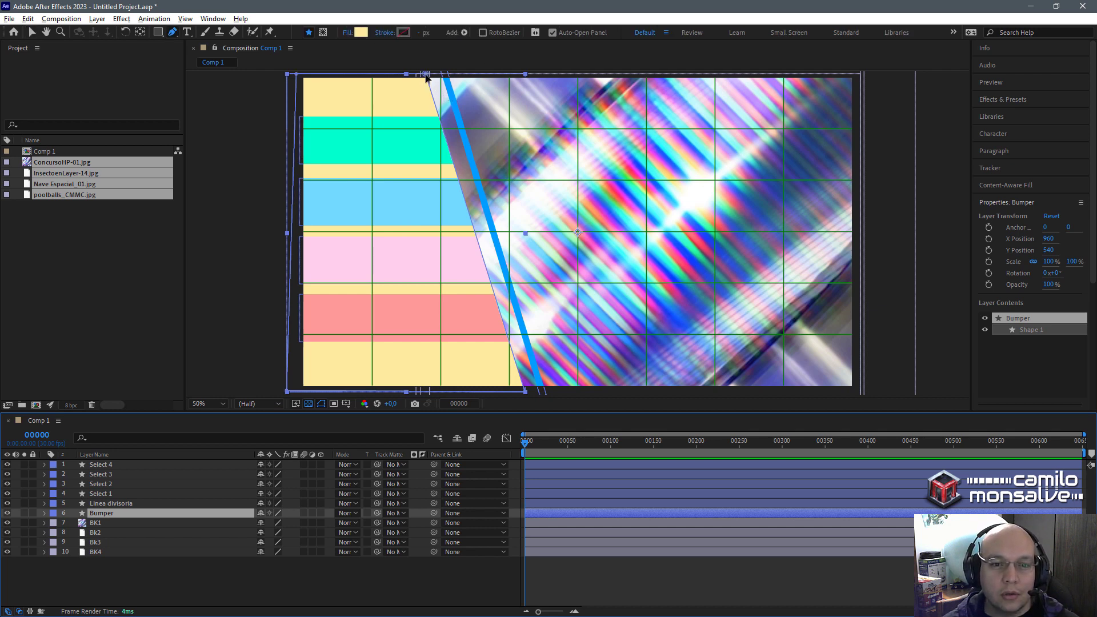
{"action": "left_click", "coordinate": [426, 76]}
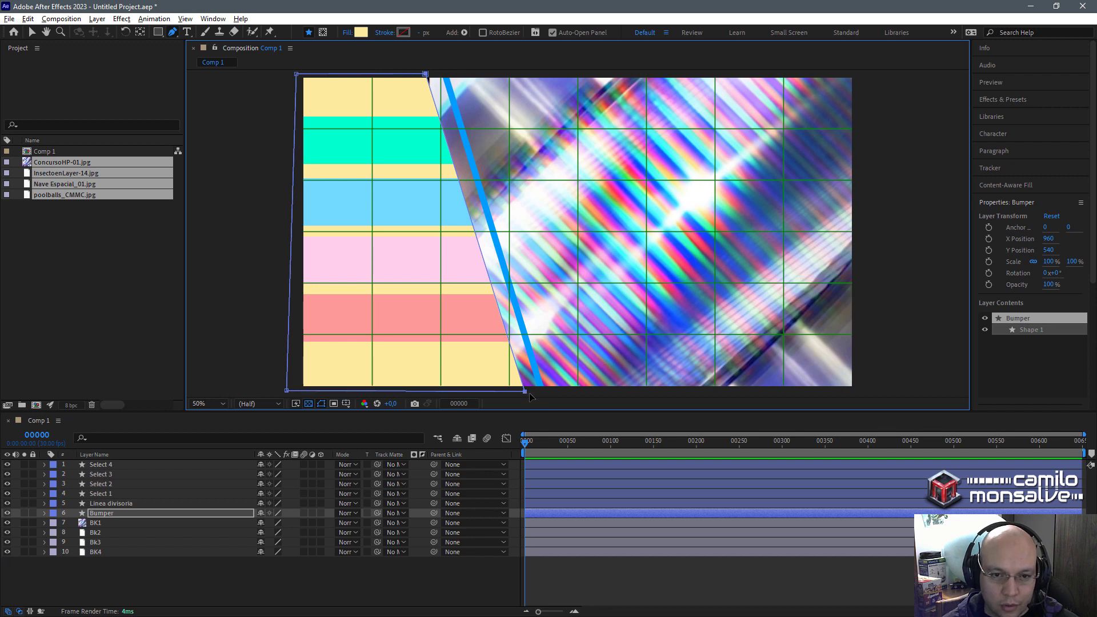
{"action": "left_click_drag", "start_coordinate": [530, 394], "coordinate": [544, 395]}
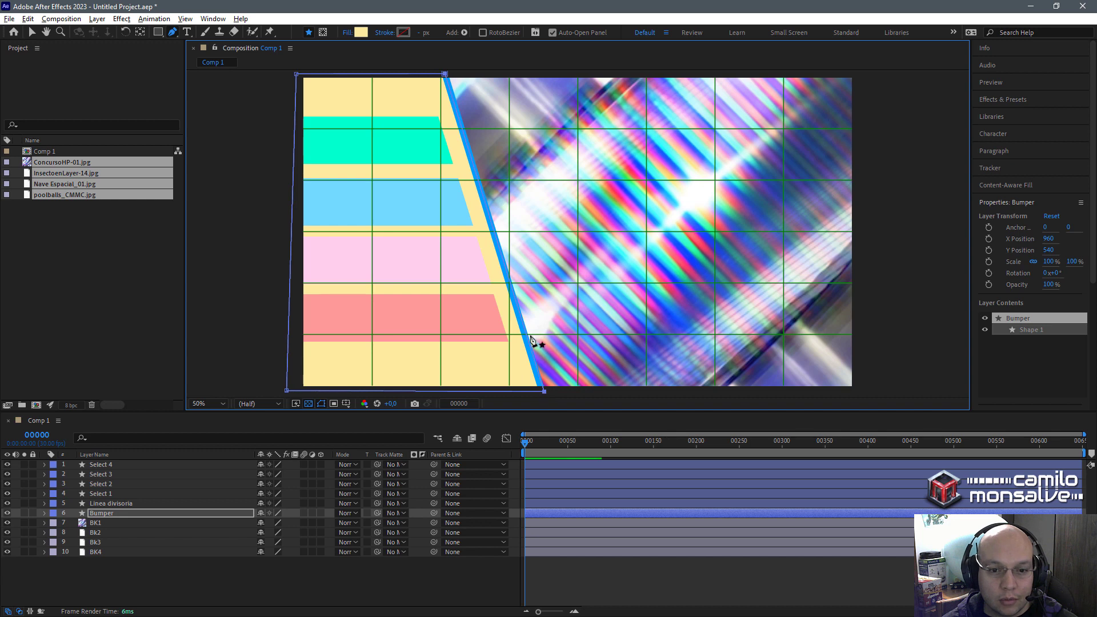
{"action": "left_click", "coordinate": [31, 32]}
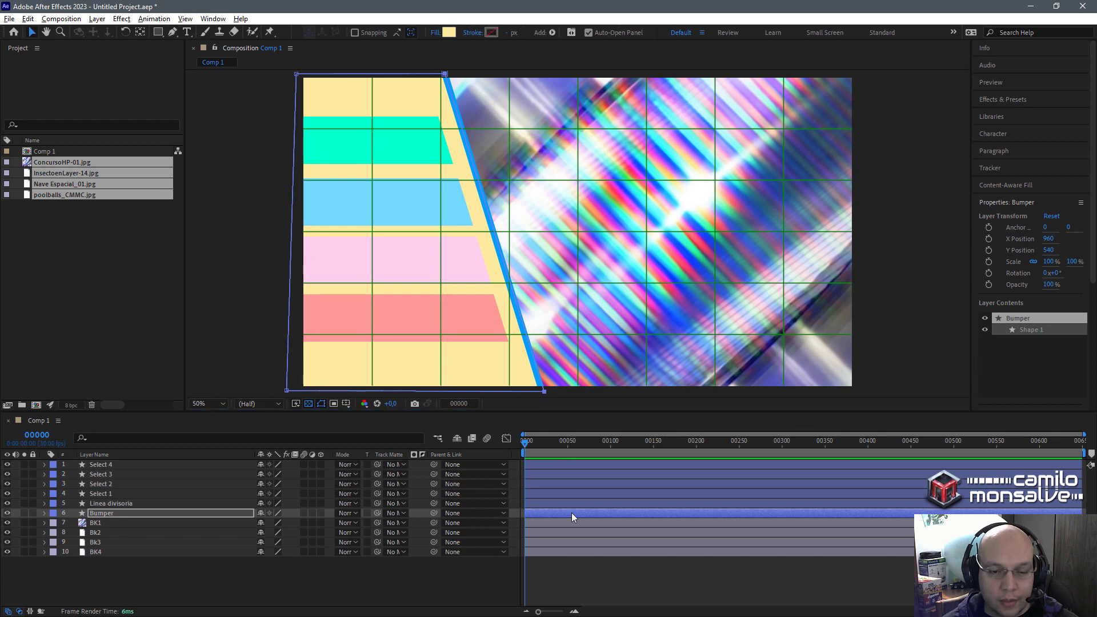
{"action": "left_click", "coordinate": [633, 590]}
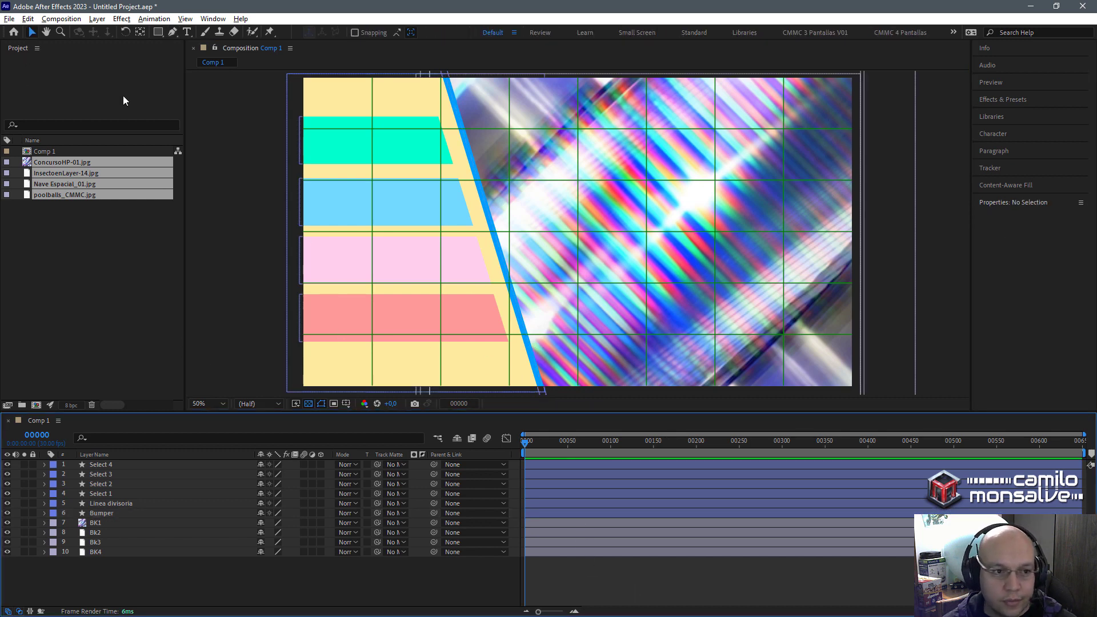
Draw a small circle, Shape Layer 1, on the striped image right of the divider.
{"action": "left_click", "coordinate": [160, 35]}
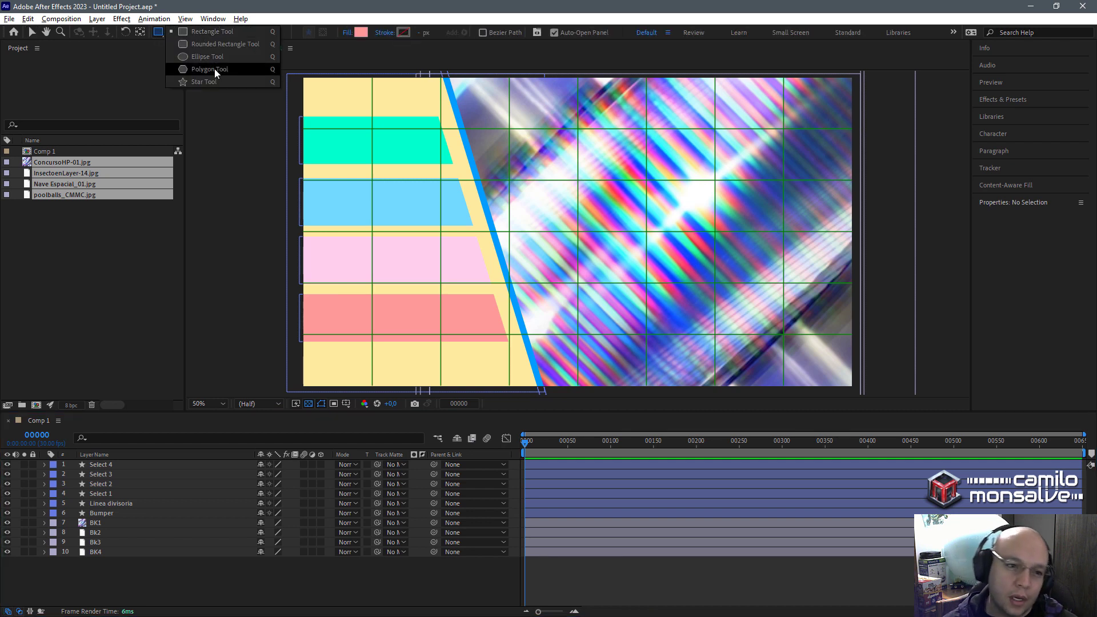
{"action": "left_click", "coordinate": [201, 56]}
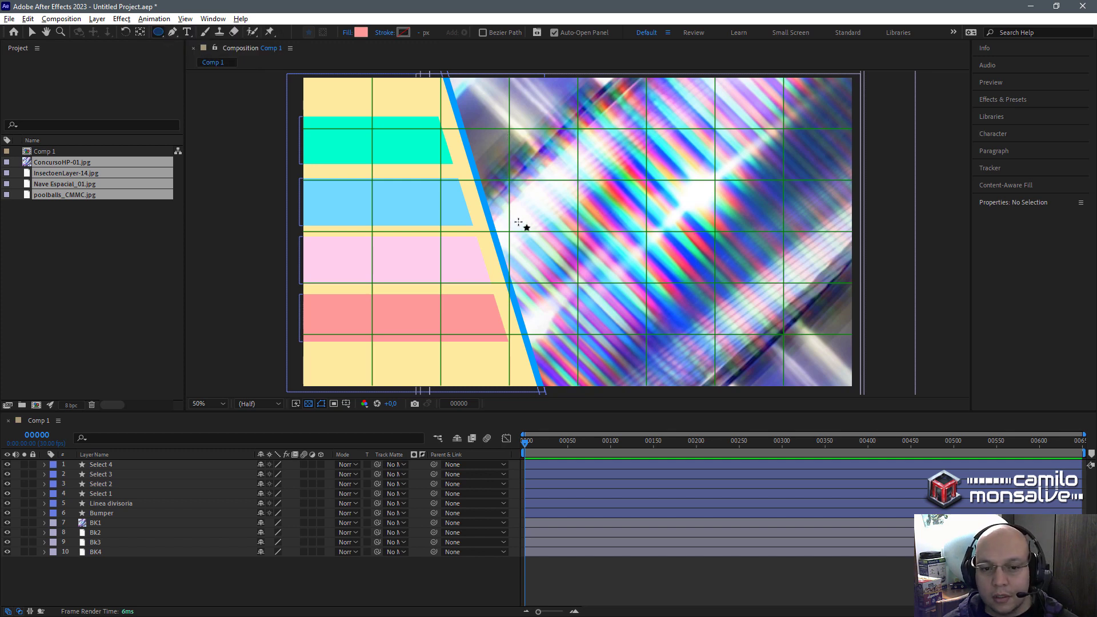
{"action": "left_click_drag", "start_coordinate": [522, 223], "coordinate": [552, 206]}
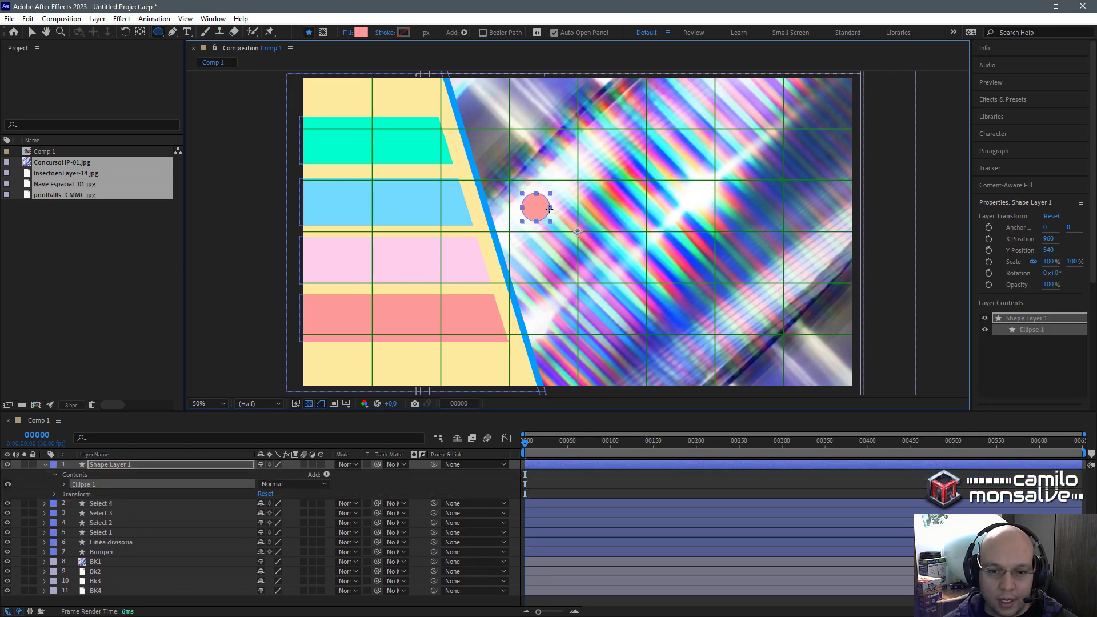
{"action": "left_click_drag", "start_coordinate": [552, 207], "coordinate": [550, 195]}
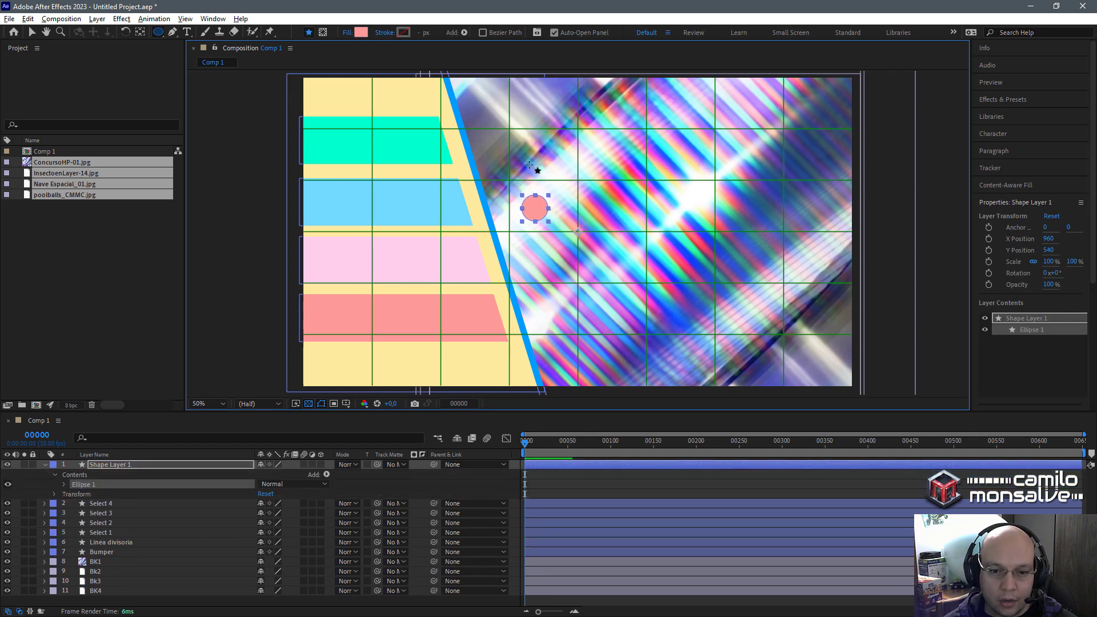
Fill the circle with deep yellow FFD800.
{"action": "left_click", "coordinate": [361, 32]}
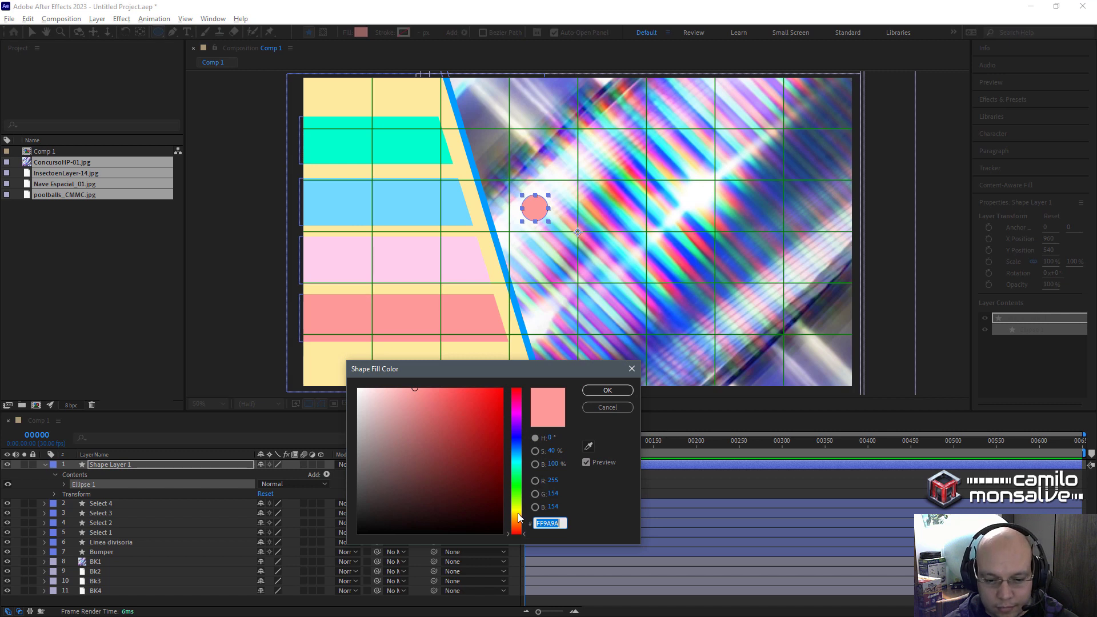
{"action": "left_click", "coordinate": [518, 514]}
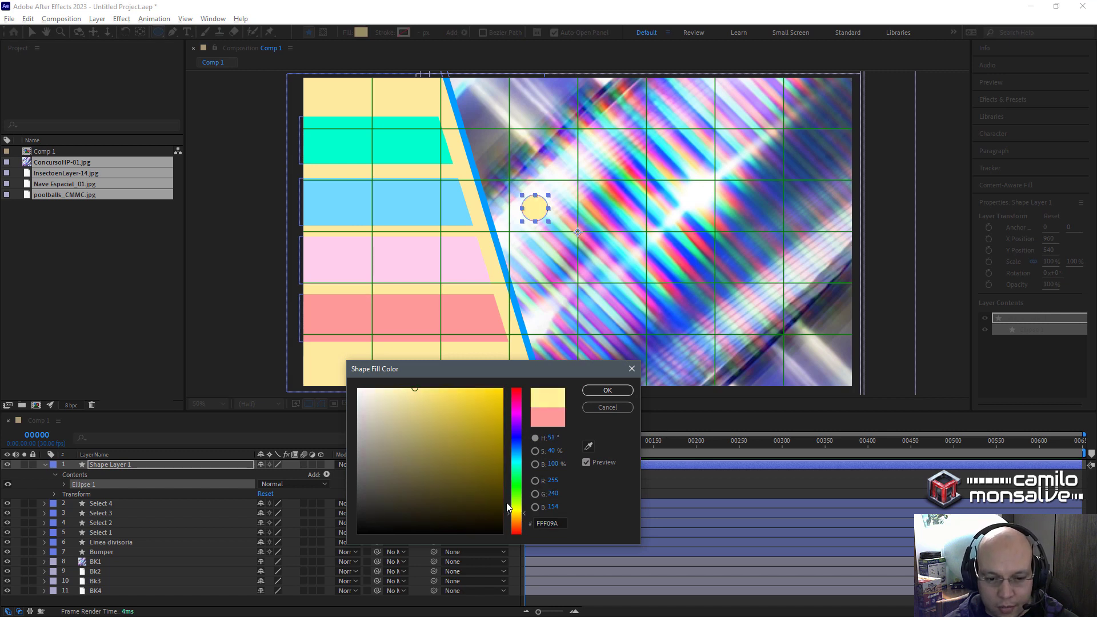
{"action": "left_click_drag", "start_coordinate": [487, 391], "coordinate": [515, 381]}
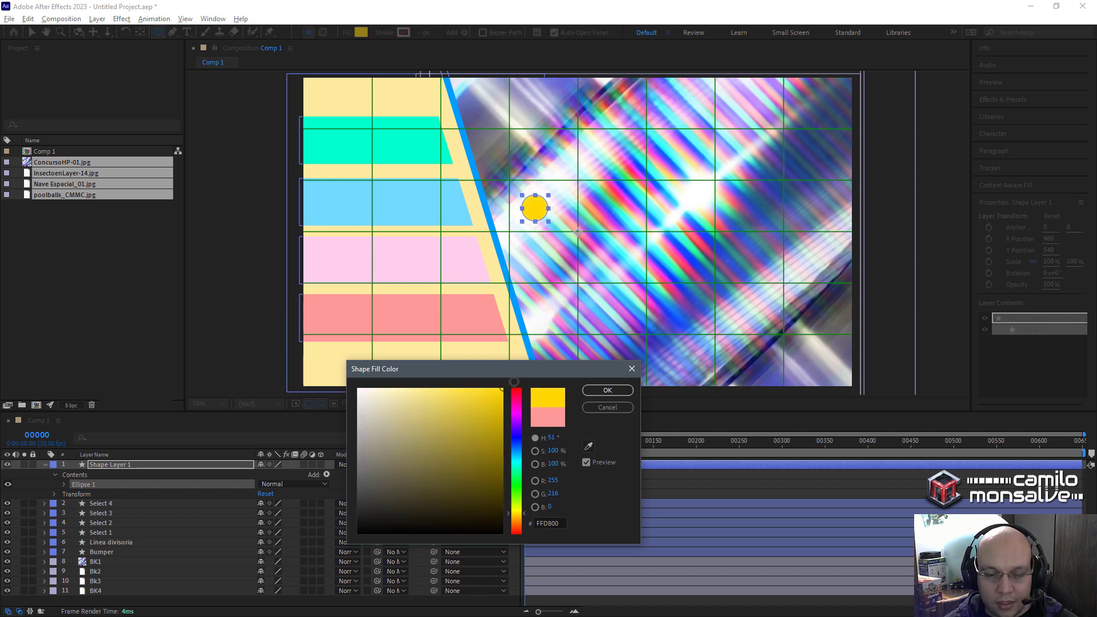
{"action": "left_click", "coordinate": [603, 395]}
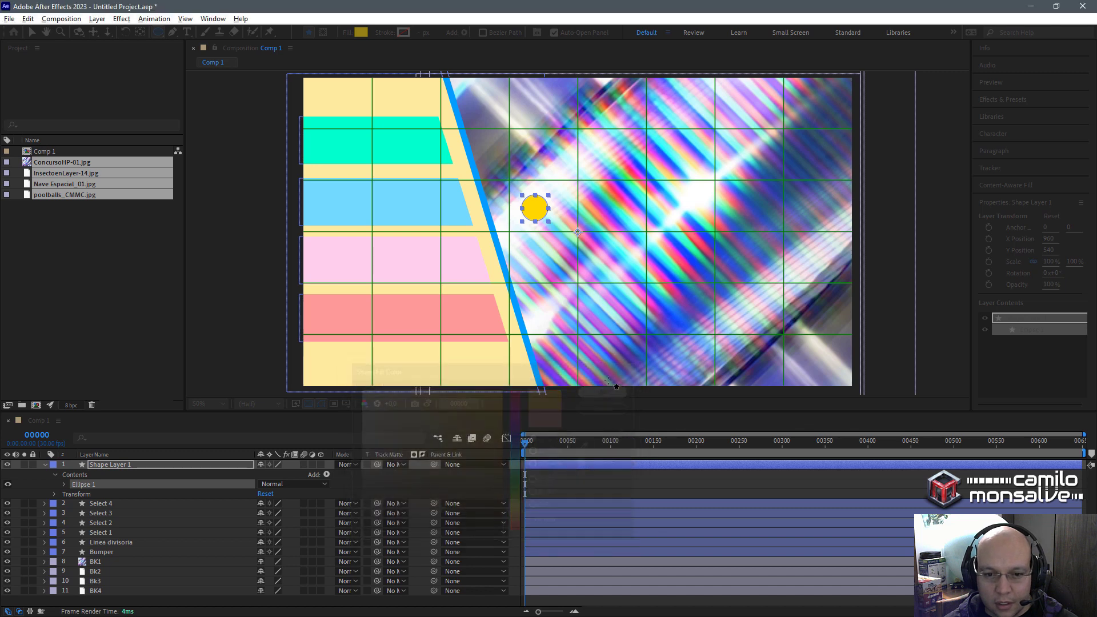
Move the yellow circle's anchor point to its centre with the Pan Behind tool.
{"action": "key", "text": "v"}
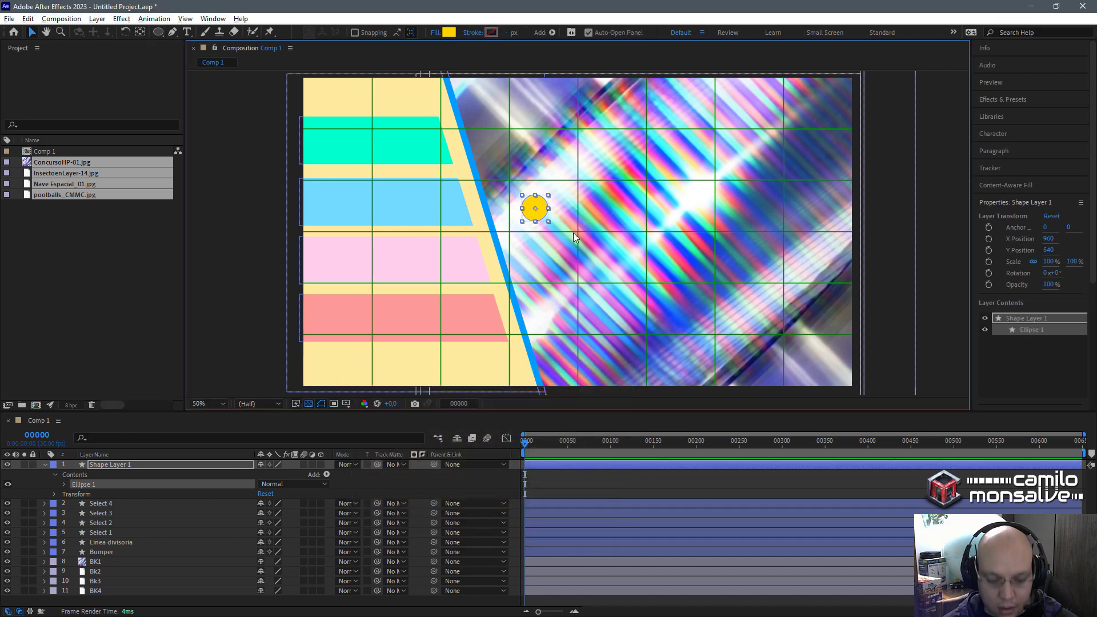
{"action": "key", "text": "y"}
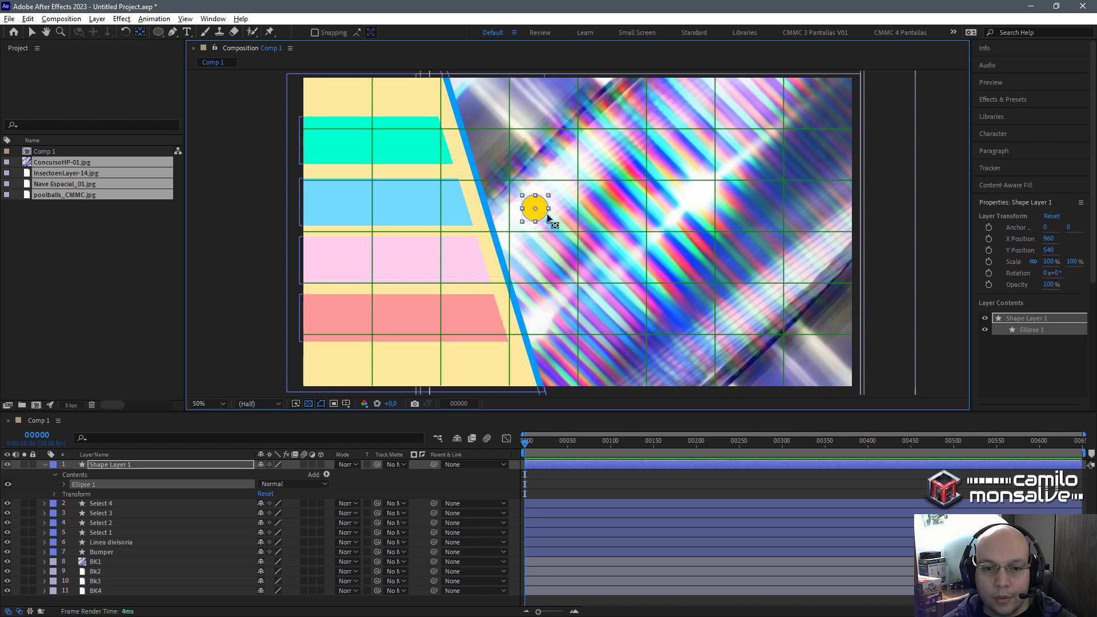
{"action": "left_click_drag", "start_coordinate": [539, 216], "coordinate": [559, 224]}
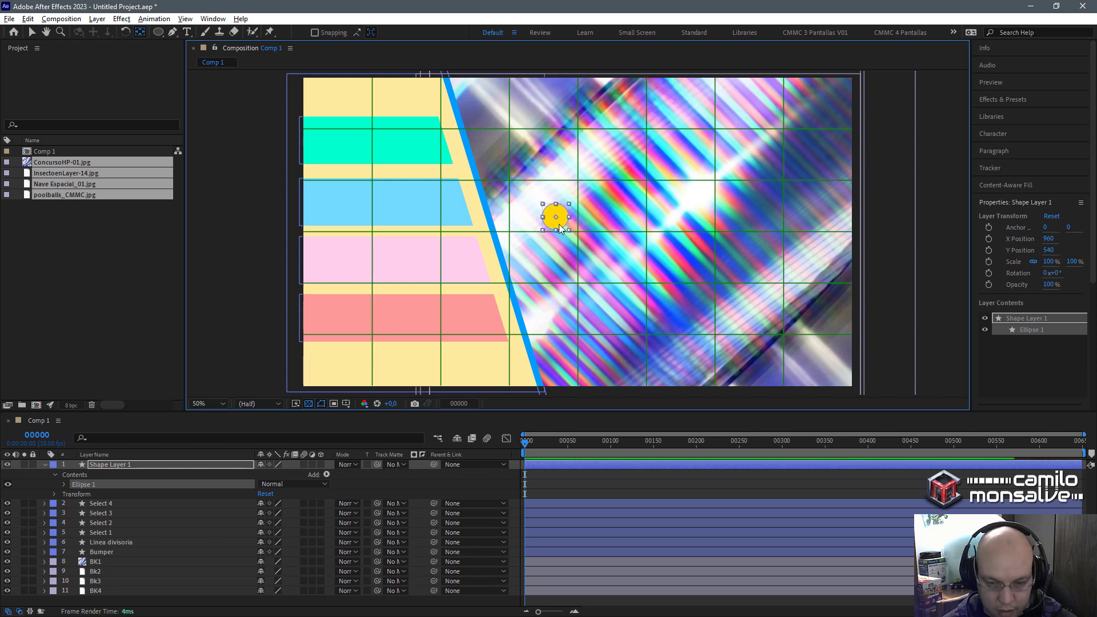
{"action": "key", "text": "v"}
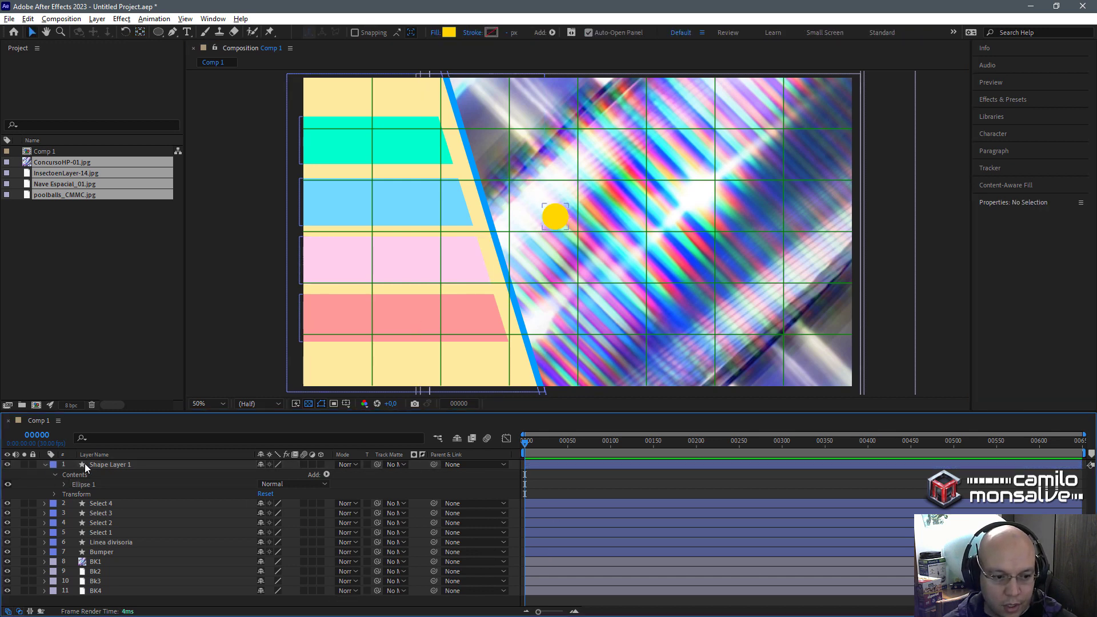
{"action": "left_click", "coordinate": [111, 464]}
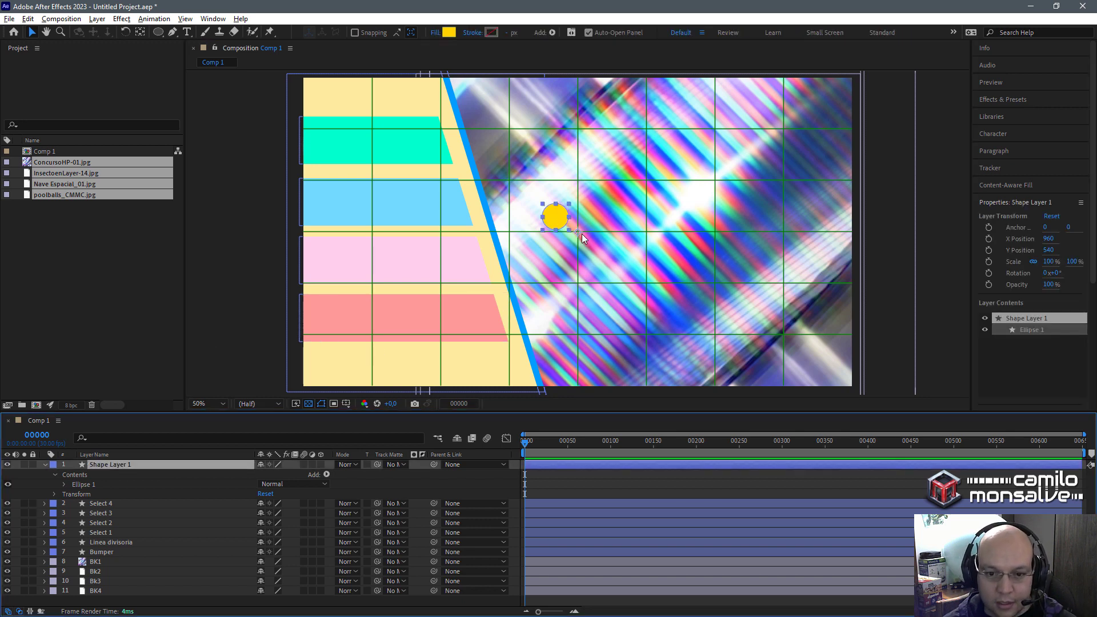
{"action": "key", "text": "t"}
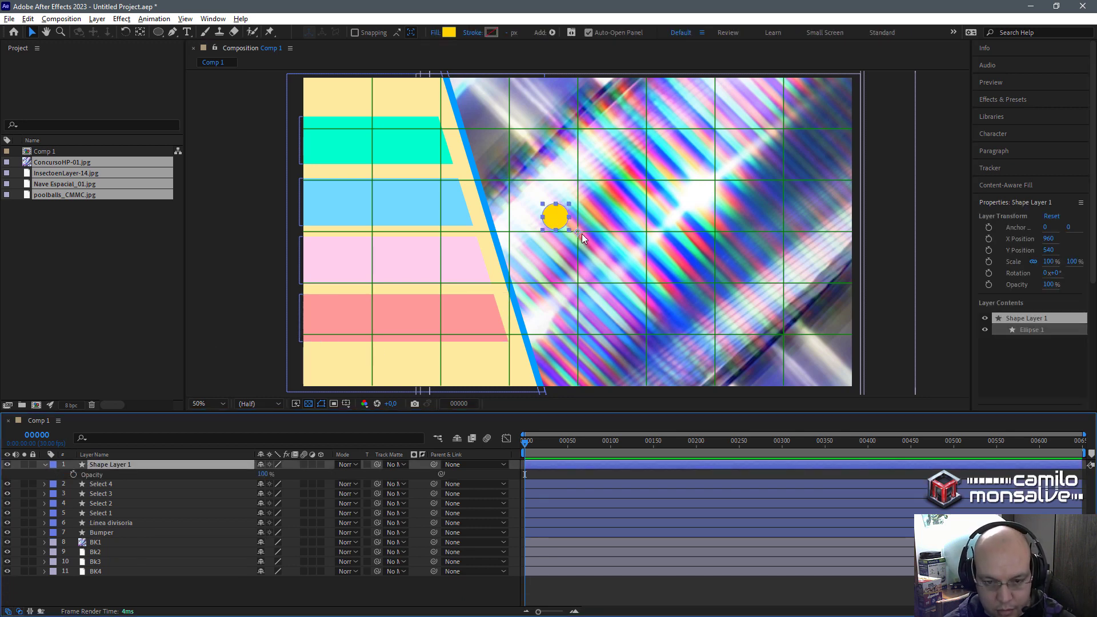
{"action": "key", "text": "y"}
{"action": "left_click_drag", "start_coordinate": [578, 233], "coordinate": [557, 218]}
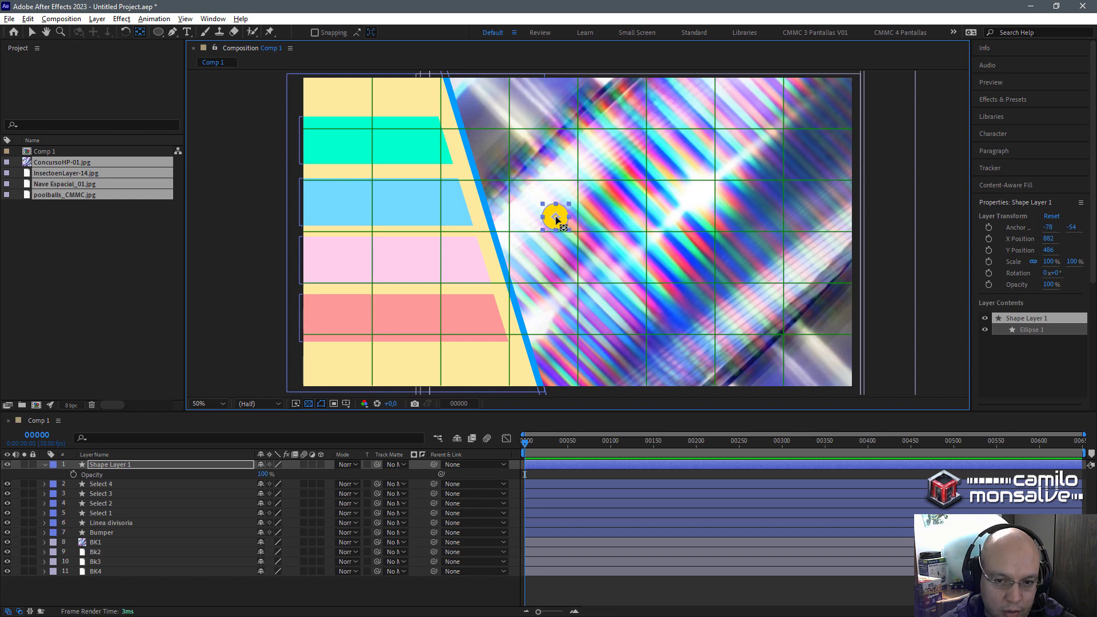
Place the circle on the blue diagonal divider at position 720, 538.
{"action": "key", "text": "v"}
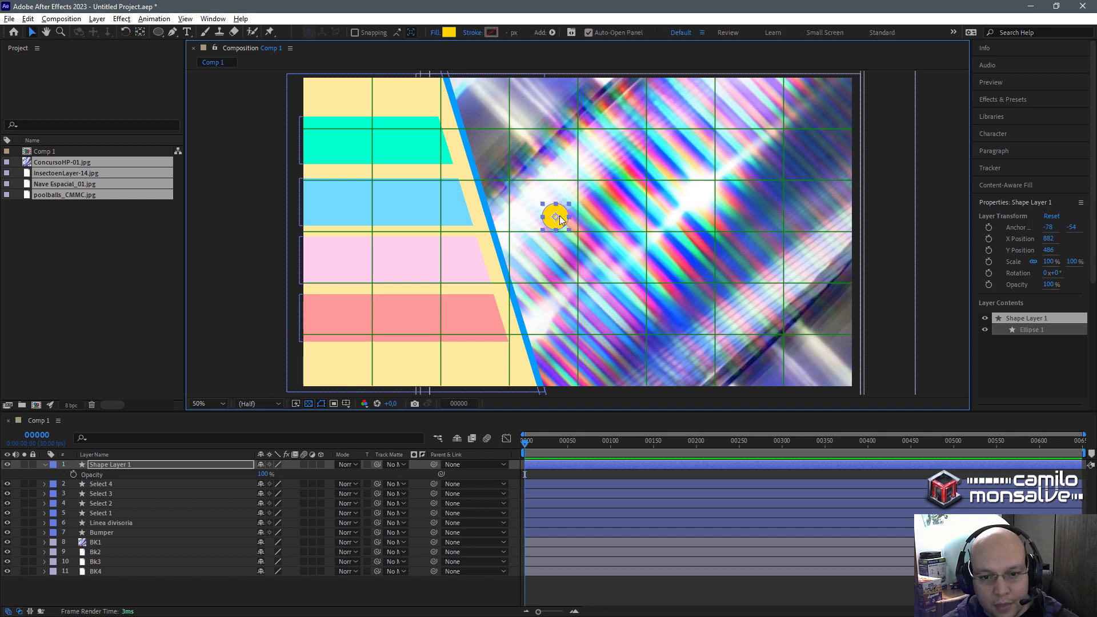
{"action": "left_click_drag", "start_coordinate": [548, 223], "coordinate": [511, 235]}
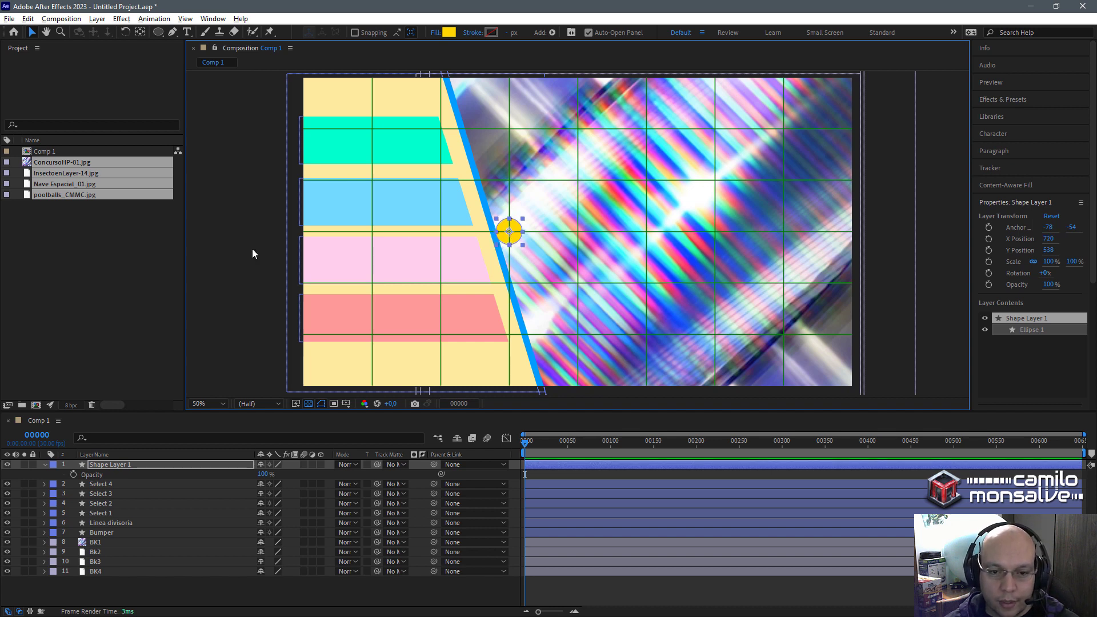
{"action": "left_click", "coordinate": [125, 259]}
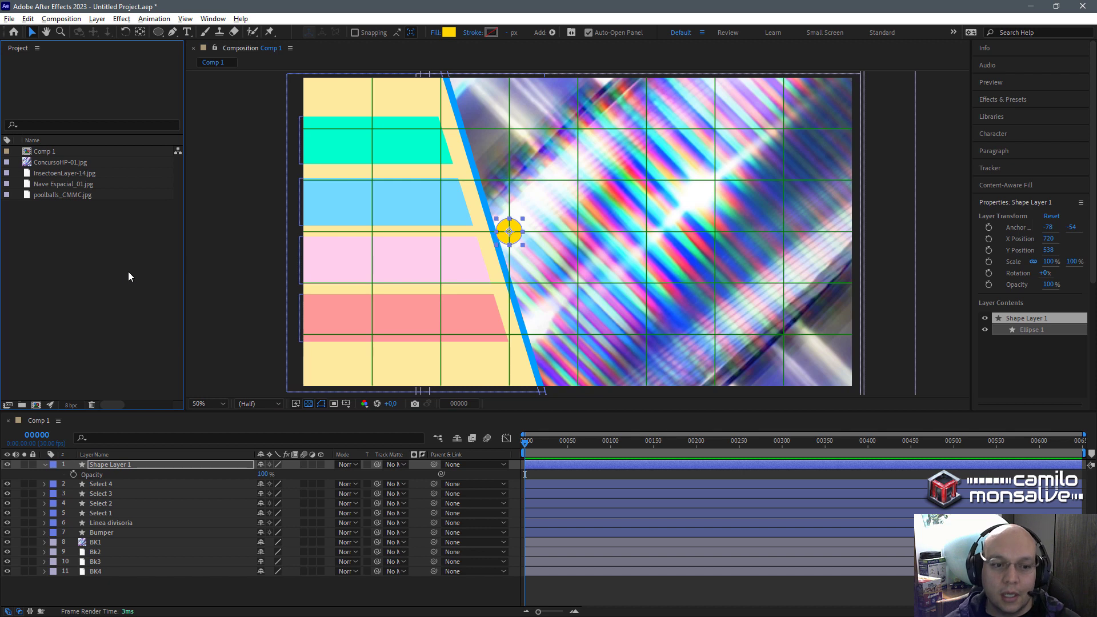
{"action": "left_click", "coordinate": [222, 261]}
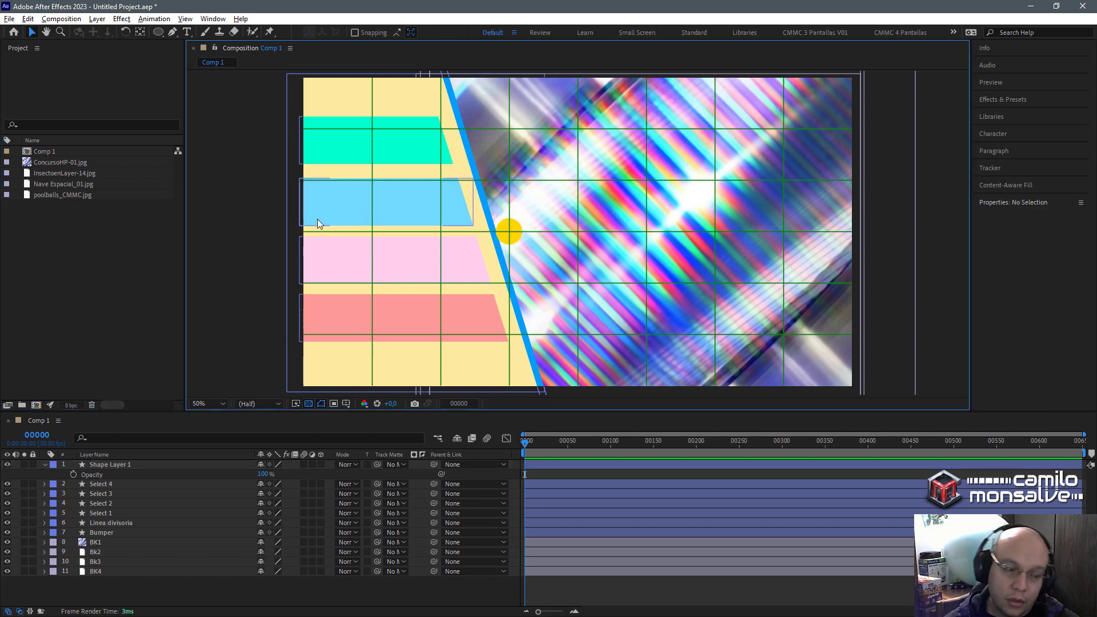